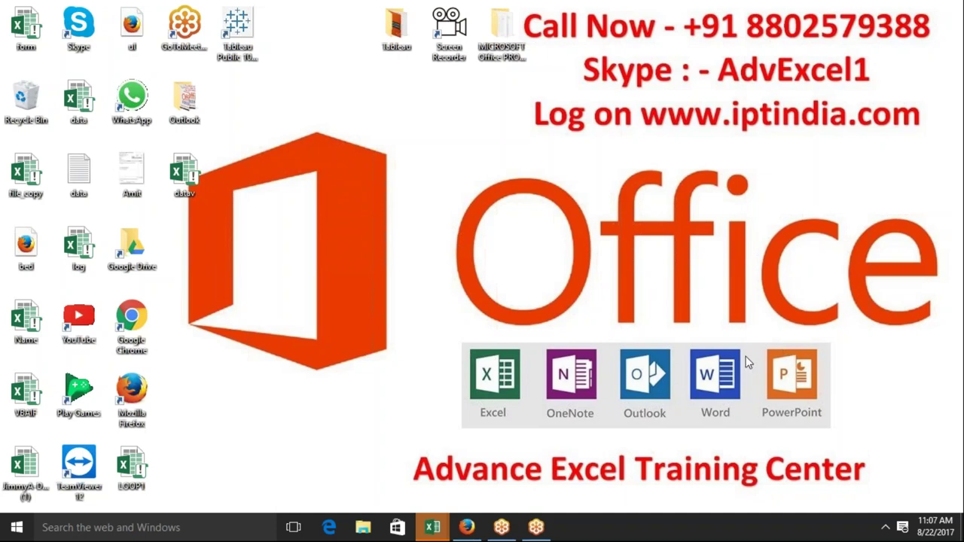
Step: Close the Book3 workbook without saving its changes
{"action": "mouse_move", "coordinate": [437, 531]}
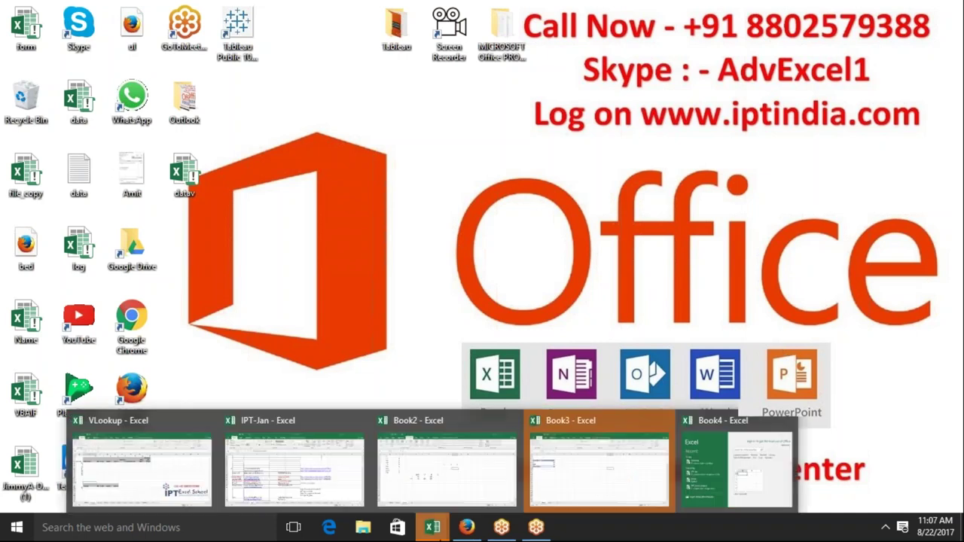
{"action": "left_click", "coordinate": [595, 470]}
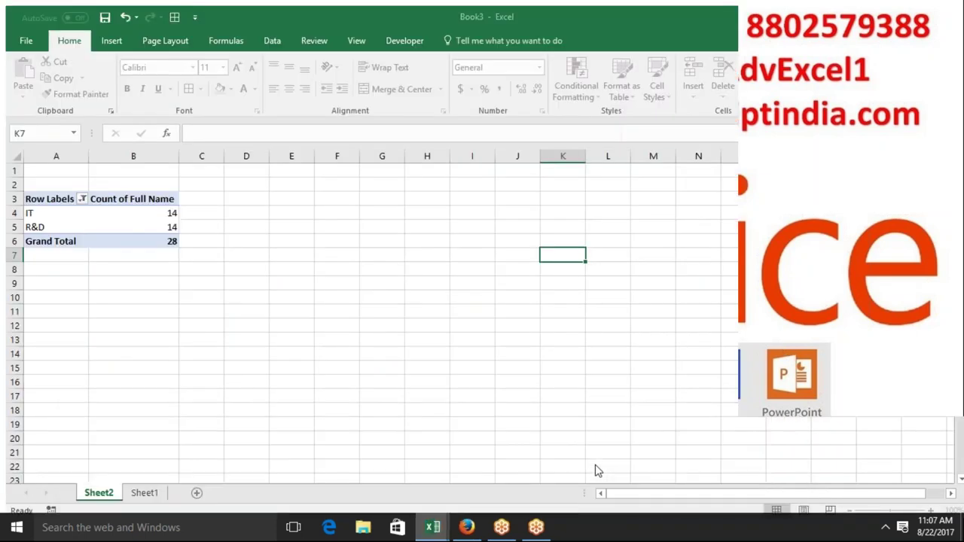
{"action": "left_click", "coordinate": [943, 12]}
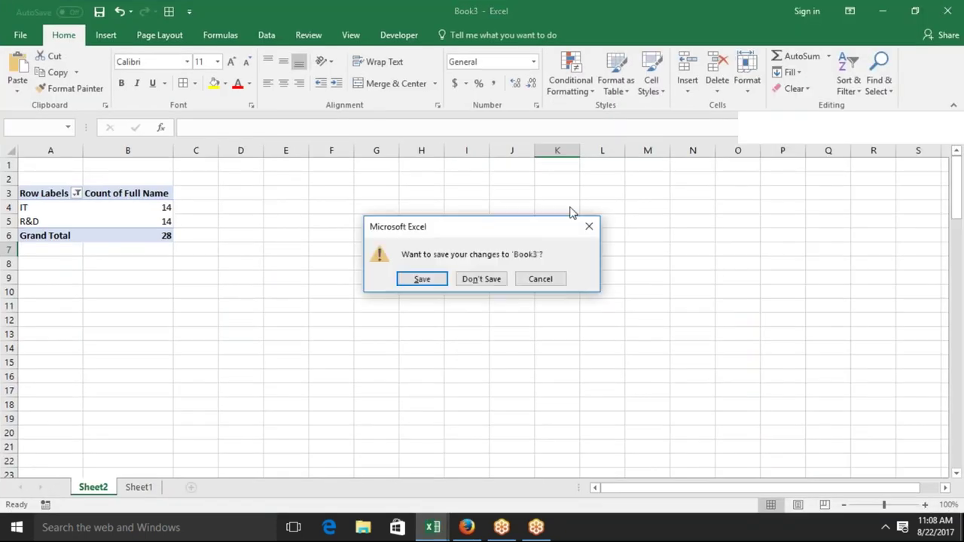
{"action": "left_click", "coordinate": [482, 280]}
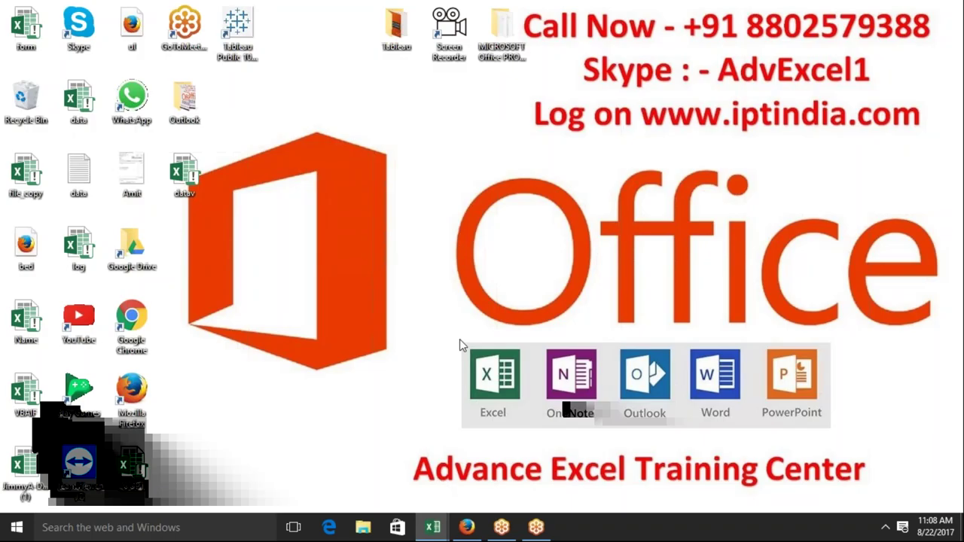
Step: Close the Book4 start screen and bring the VLookup workbook's Sheet2 to the front
{"action": "mouse_move", "coordinate": [439, 530]}
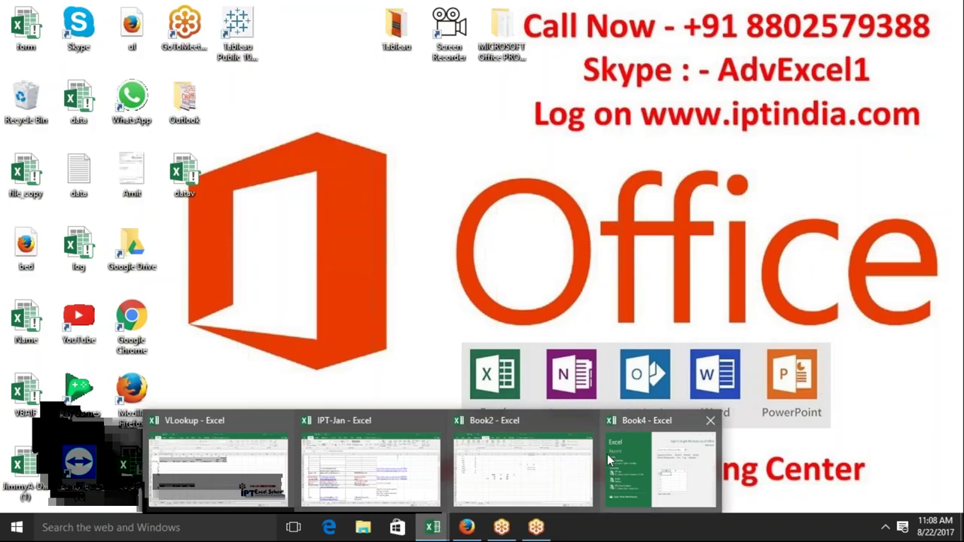
{"action": "left_click", "coordinate": [627, 453]}
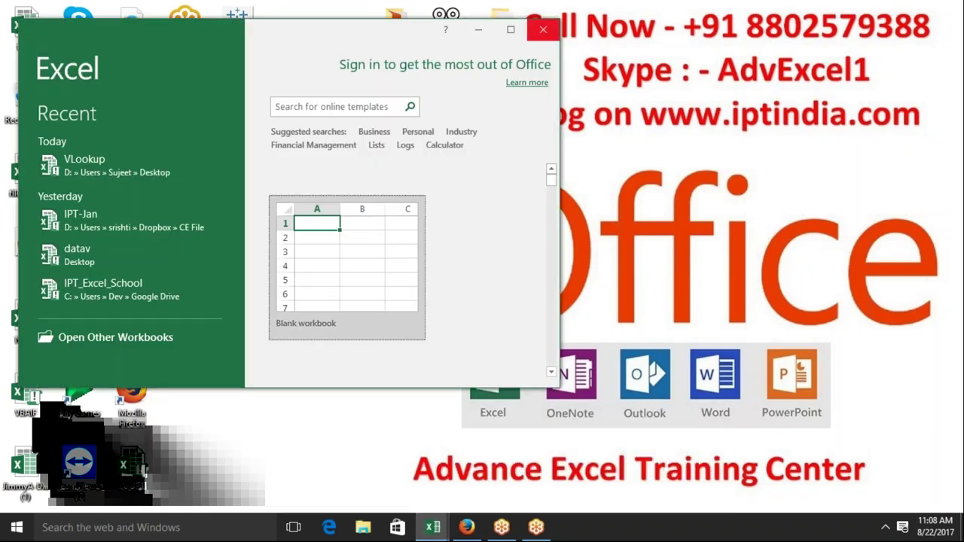
{"action": "left_click", "coordinate": [542, 29]}
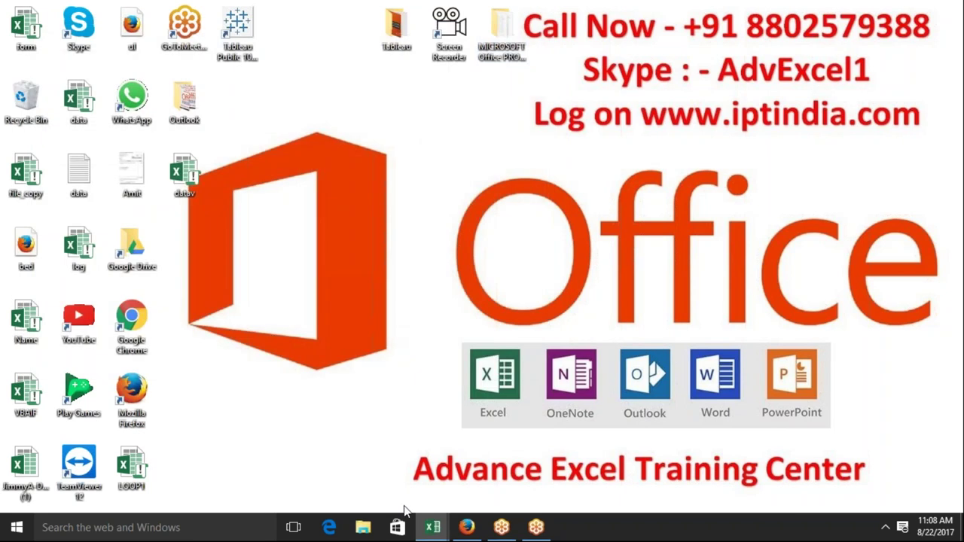
{"action": "mouse_move", "coordinate": [432, 530]}
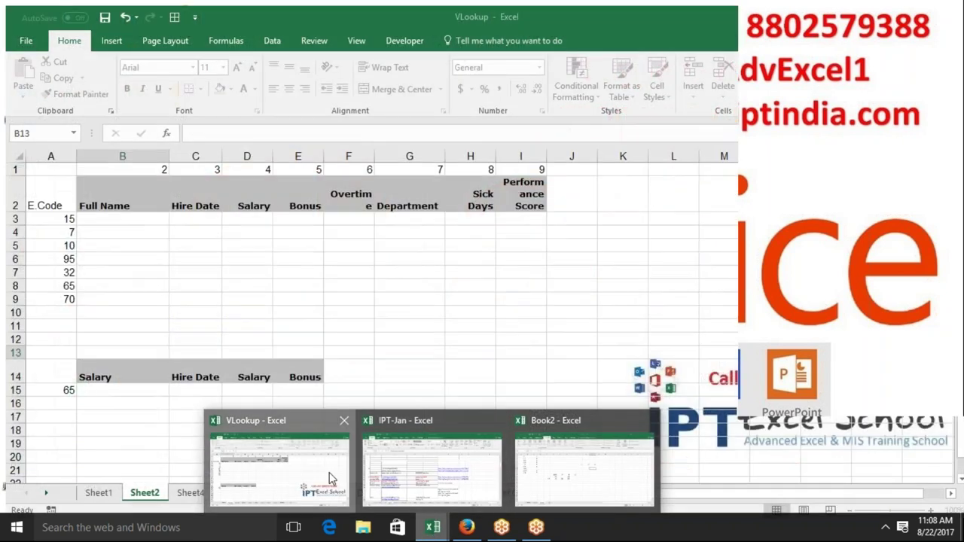
{"action": "left_click", "coordinate": [329, 472]}
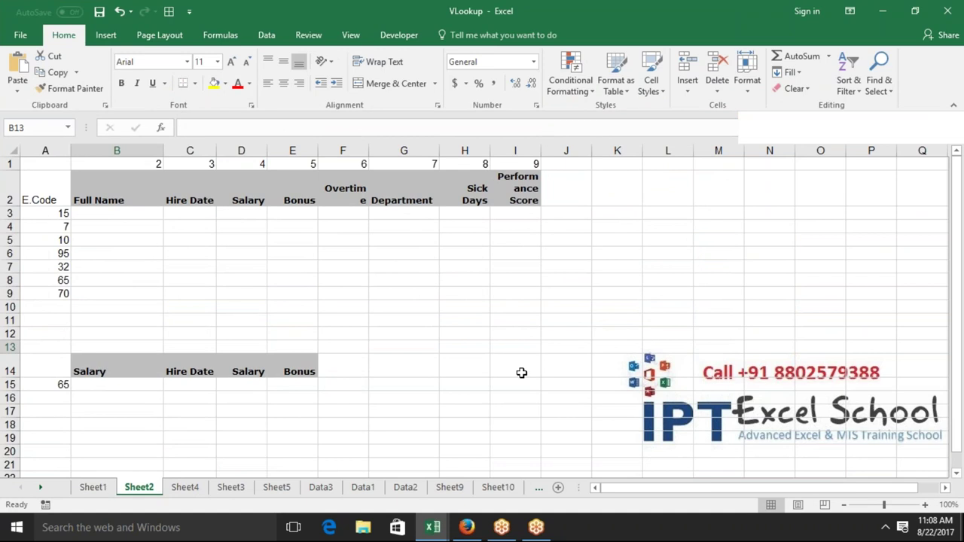
{"action": "left_click", "coordinate": [210, 320]}
{"action": "left_click", "coordinate": [136, 238]}
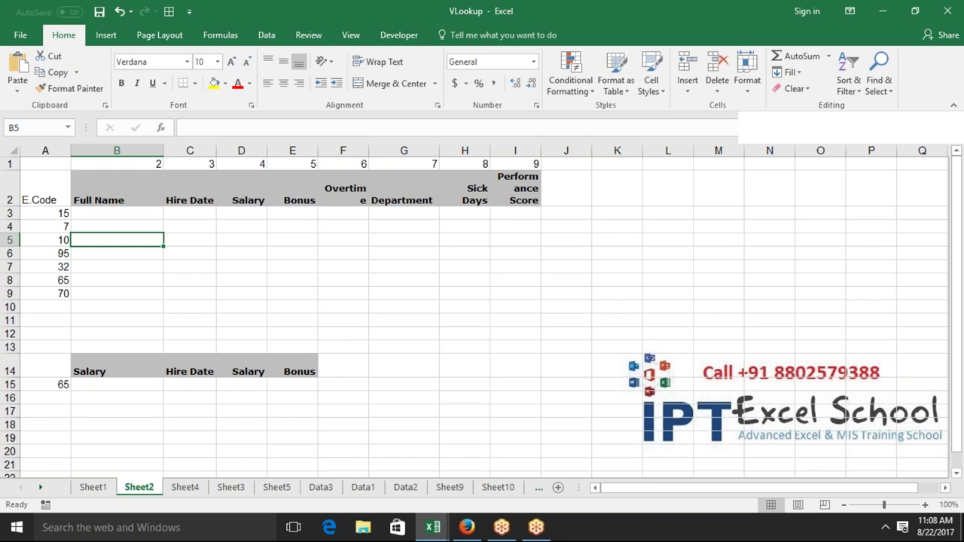
{"action": "left_click", "coordinate": [116, 189]}
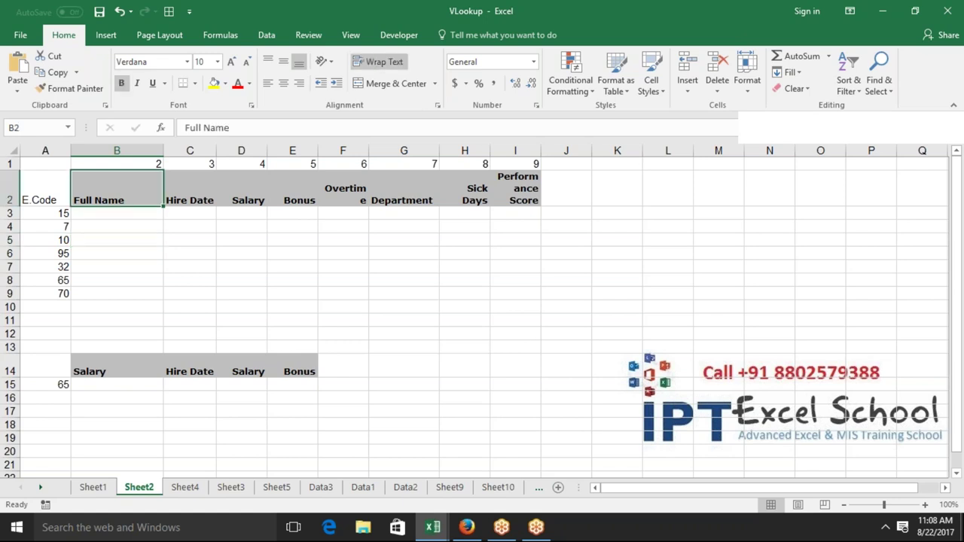
{"action": "left_click", "coordinate": [117, 213]}
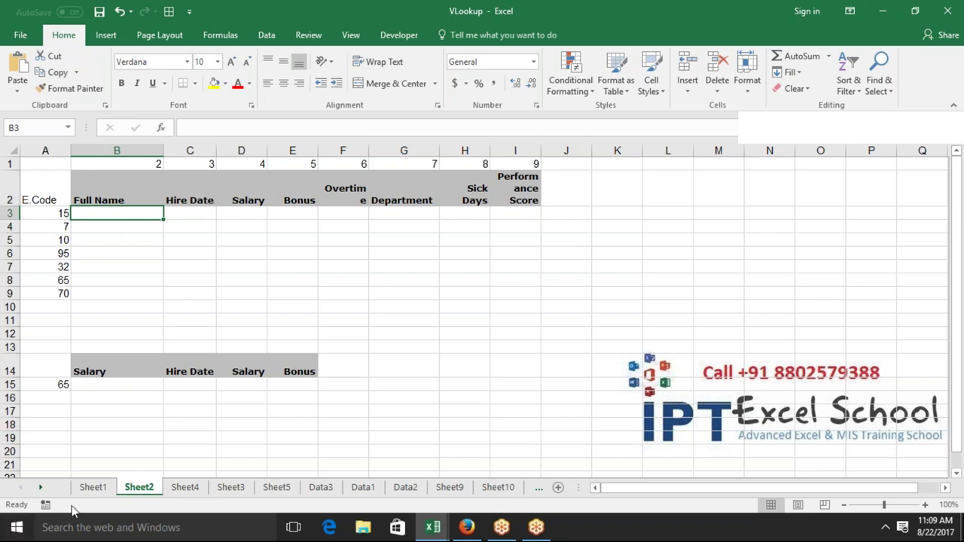
{"action": "left_click", "coordinate": [92, 487]}
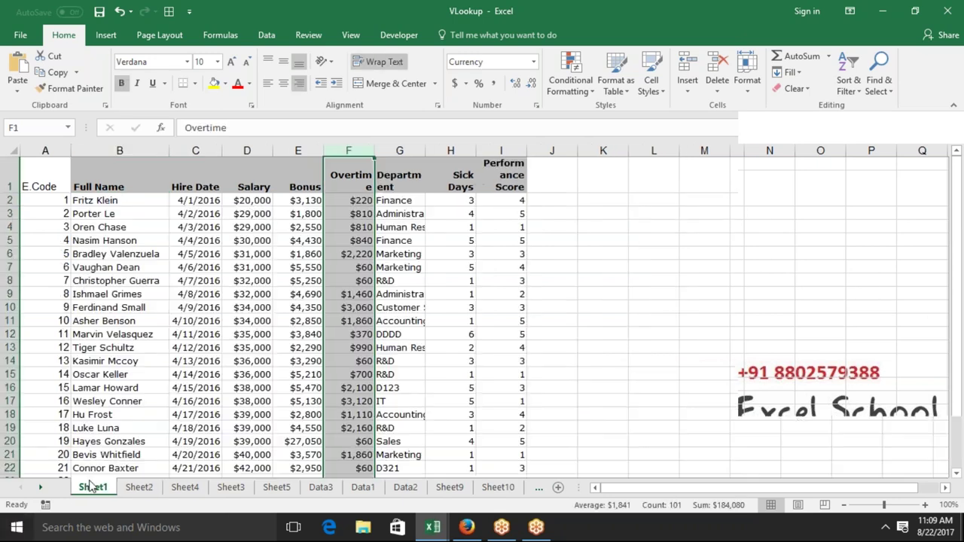
{"action": "left_click", "coordinate": [147, 490]}
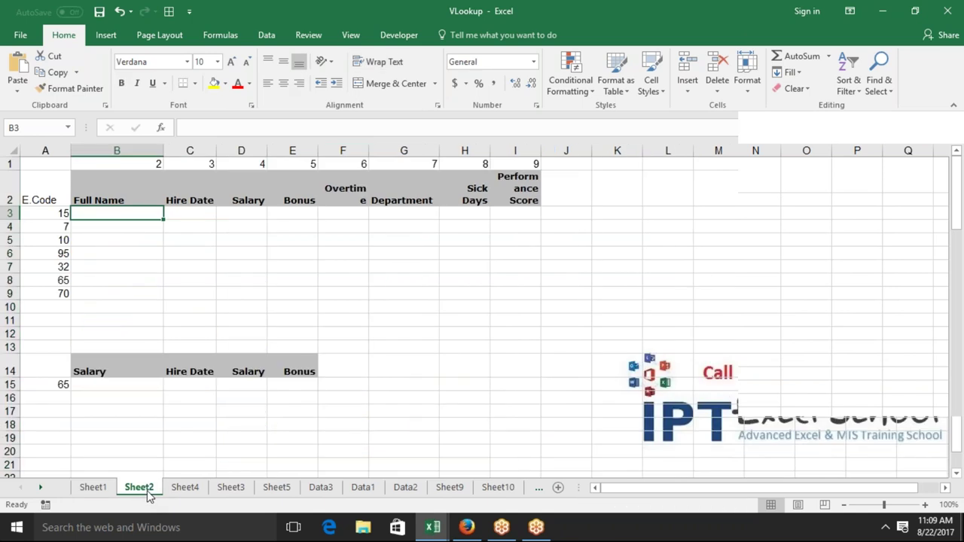
{"action": "key", "text": "Left"}
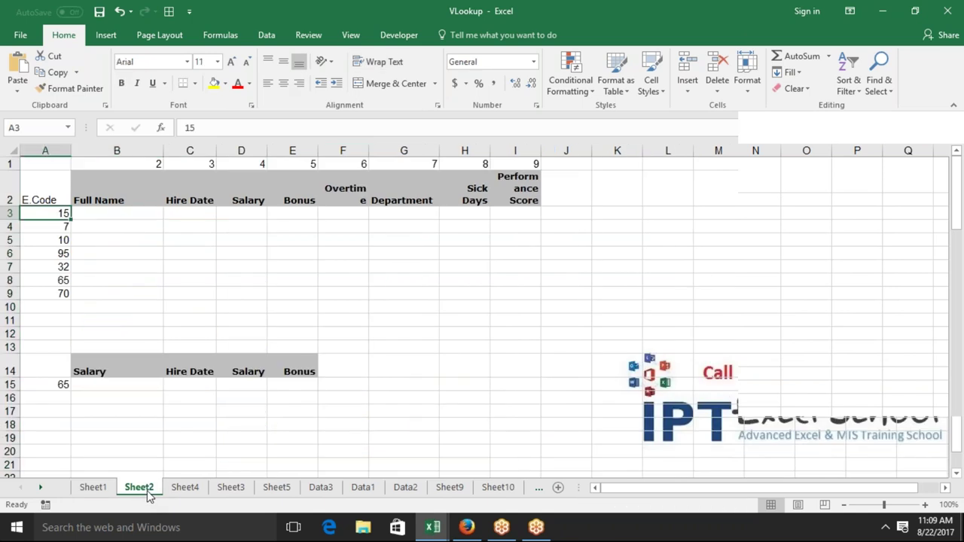
{"action": "key", "text": "ctrl+shift+Down"}
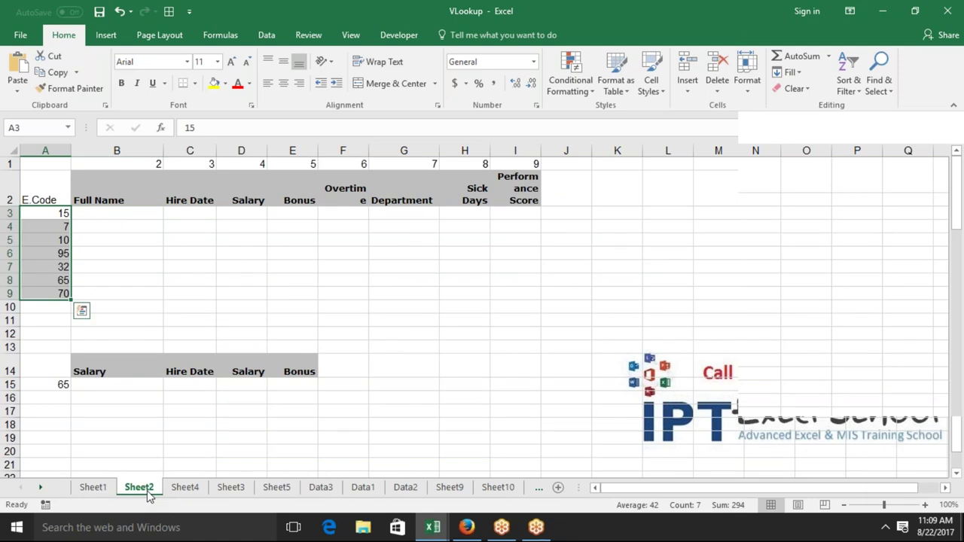
{"action": "left_click", "coordinate": [103, 493]}
{"action": "left_click_drag", "start_coordinate": [94, 214], "coordinate": [68, 213]}
{"action": "key", "text": "Down"}
{"action": "key", "text": "ctrl+Down"}
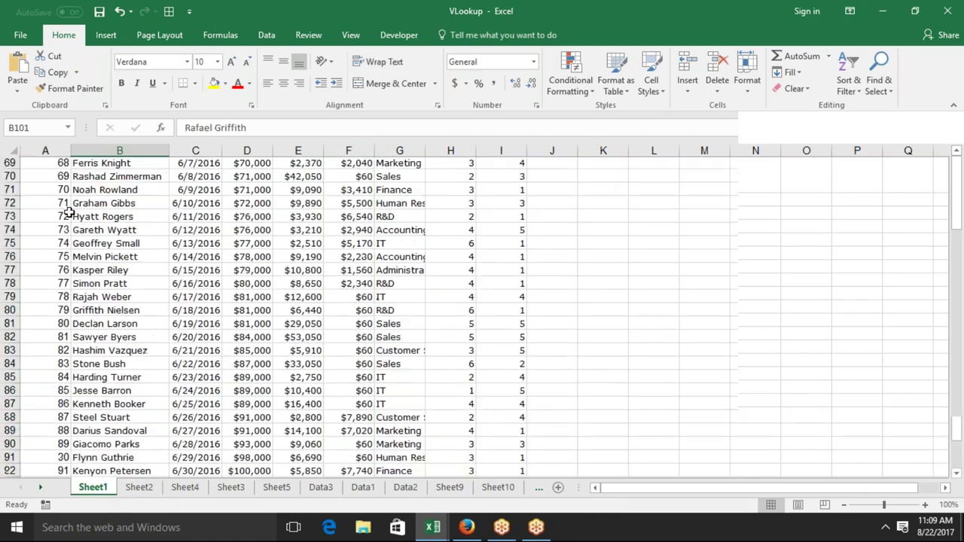
{"action": "key", "text": "ctrl+Home"}
{"action": "key", "text": "Down"}
{"action": "key", "text": "shift+Down"}
{"action": "key", "text": "shift+Down"}
{"action": "key", "text": "Right"}
{"action": "key", "text": "shift+Right"}
{"action": "key", "text": "shift+Right"}
{"action": "key", "text": "shift+Right"}
{"action": "key", "text": "shift+Right"}
{"action": "key", "text": "shift+Right"}
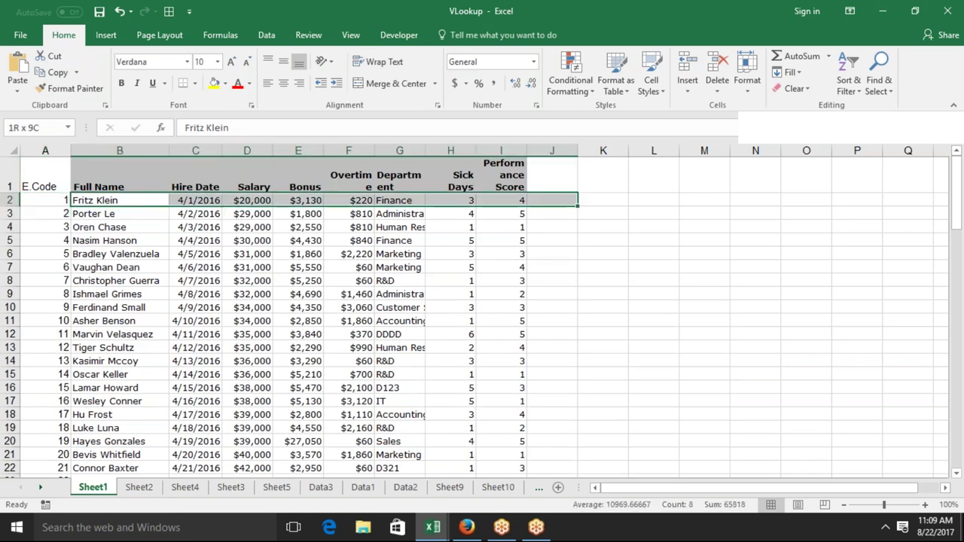
{"action": "left_click", "coordinate": [122, 488]}
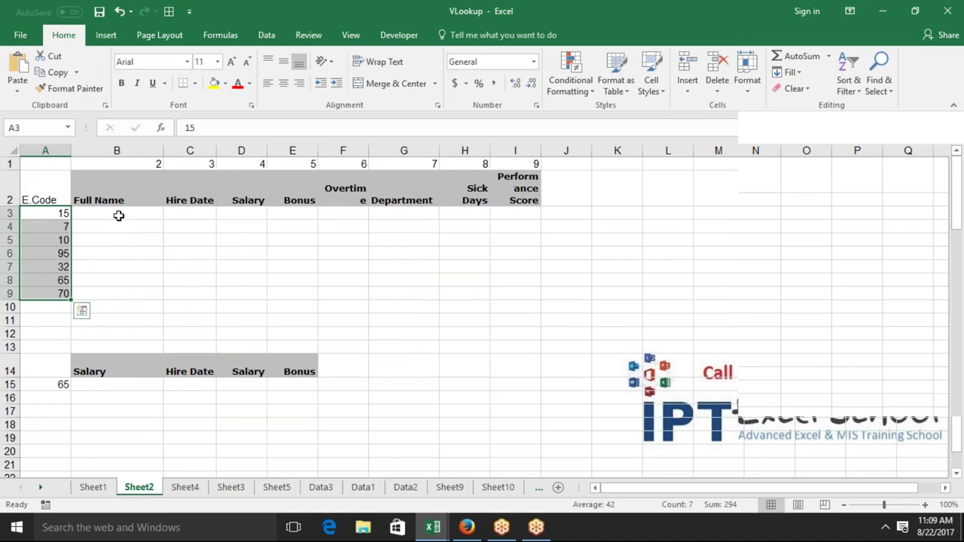
{"action": "left_click", "coordinate": [118, 224]}
{"action": "left_click", "coordinate": [117, 214]}
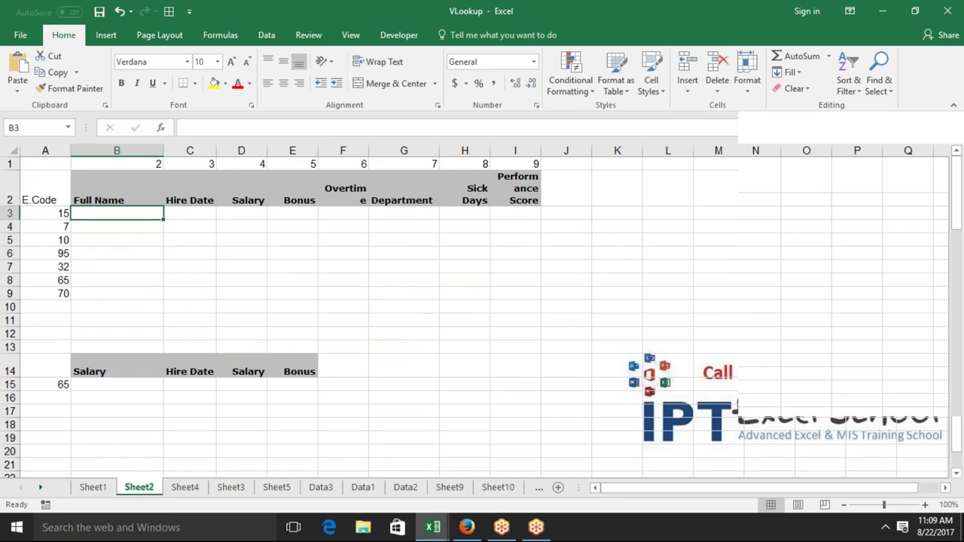
{"action": "type", "text": "=vl"}
{"action": "key", "text": "Tab"}
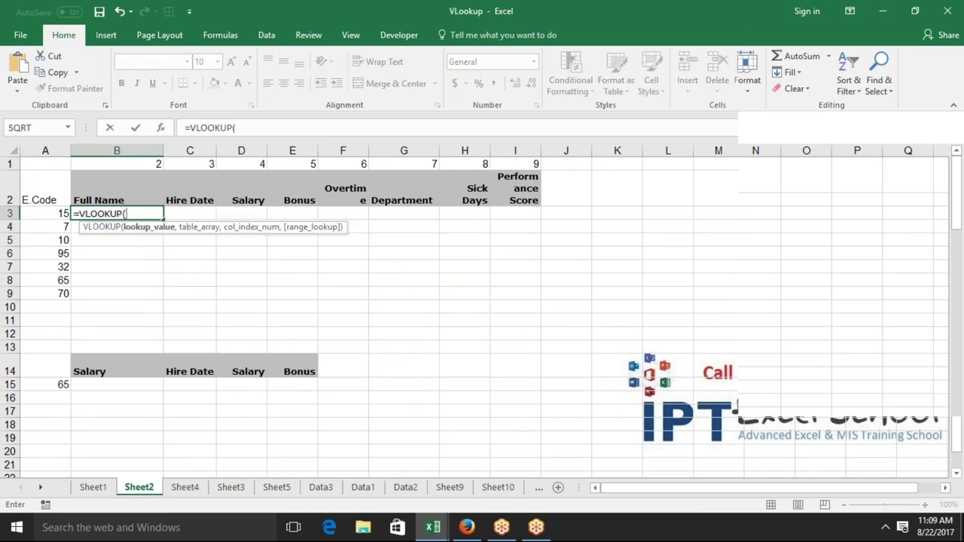
{"action": "left_click", "coordinate": [62, 214]}
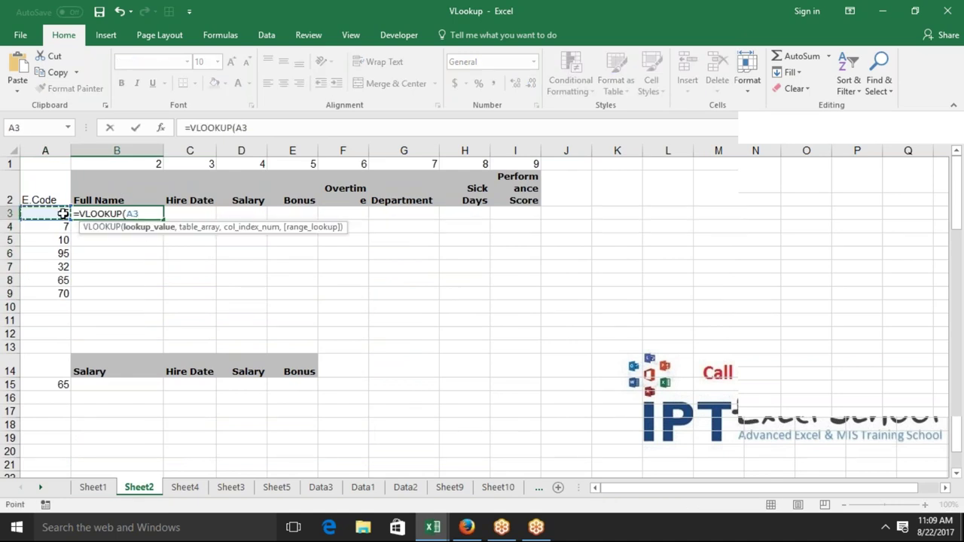
{"action": "type", "text": ","}
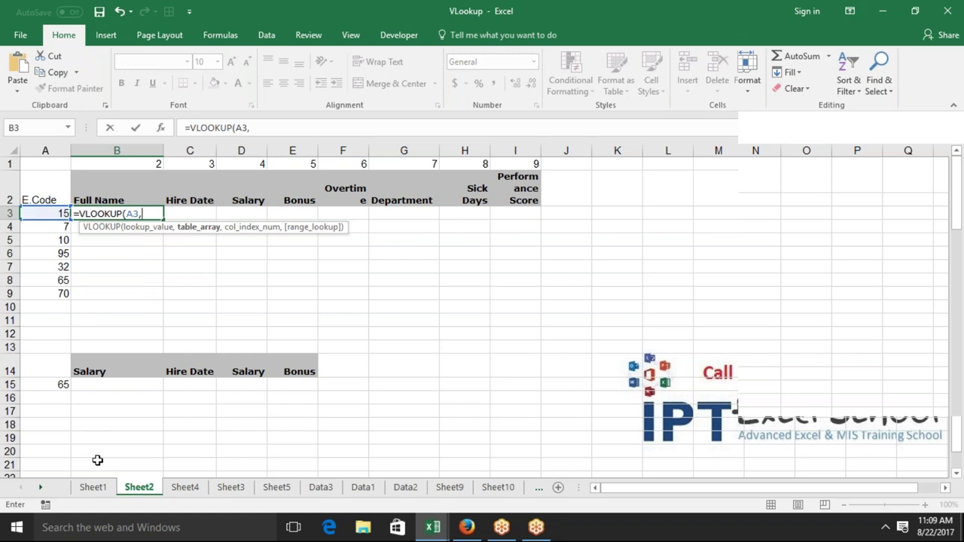
{"action": "left_click", "coordinate": [93, 487]}
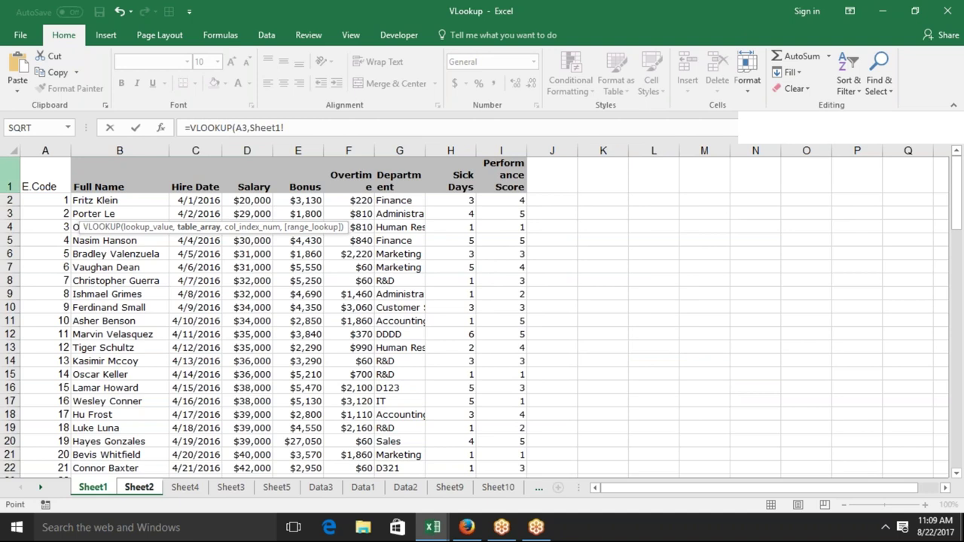
{"action": "left_click_drag", "start_coordinate": [45, 150], "coordinate": [495, 213]}
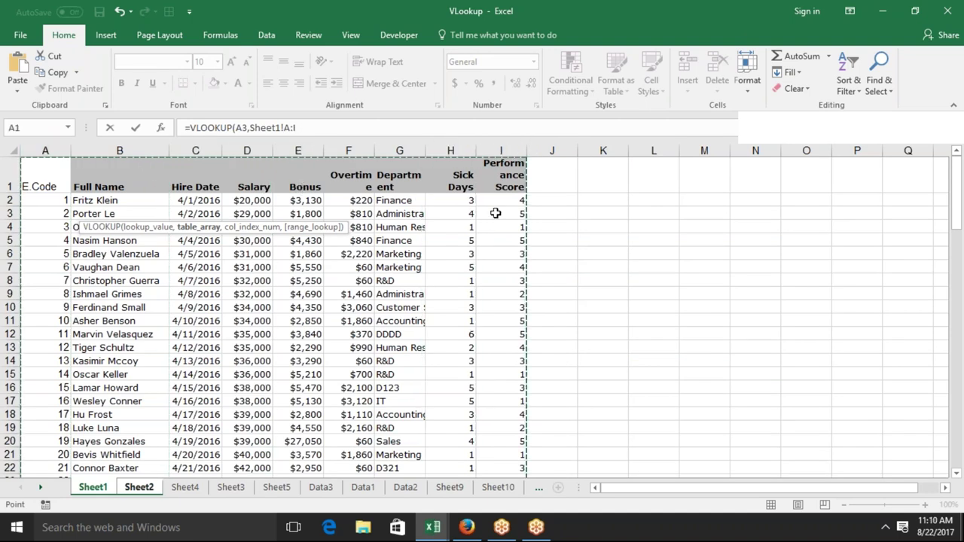
{"action": "type", "text": ","}
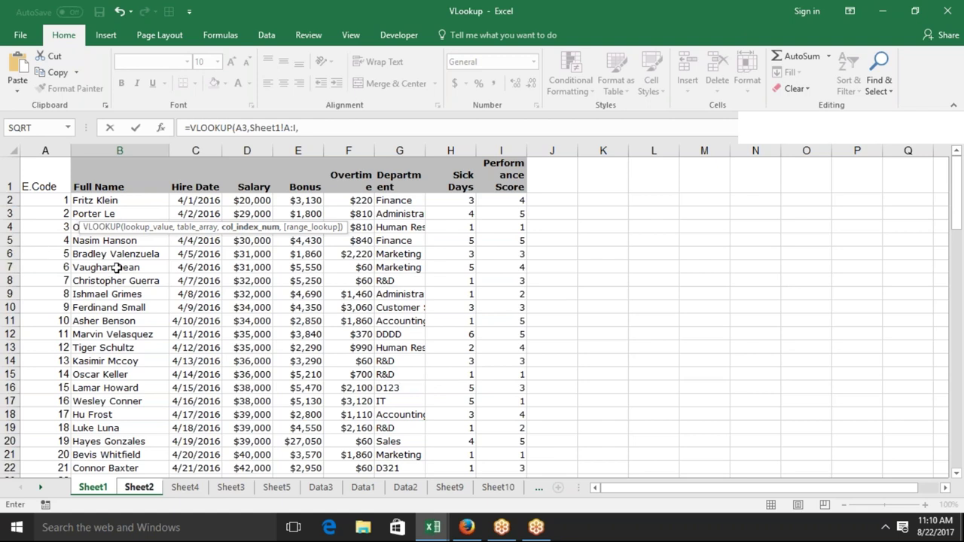
{"action": "type", "text": "2,"}
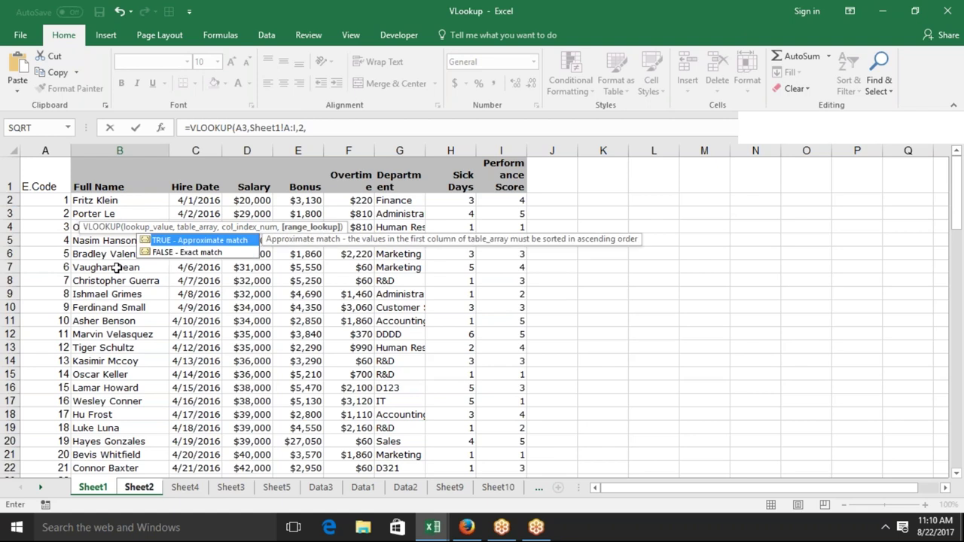
{"action": "key", "text": "Down"}
{"action": "key", "text": "Tab"}
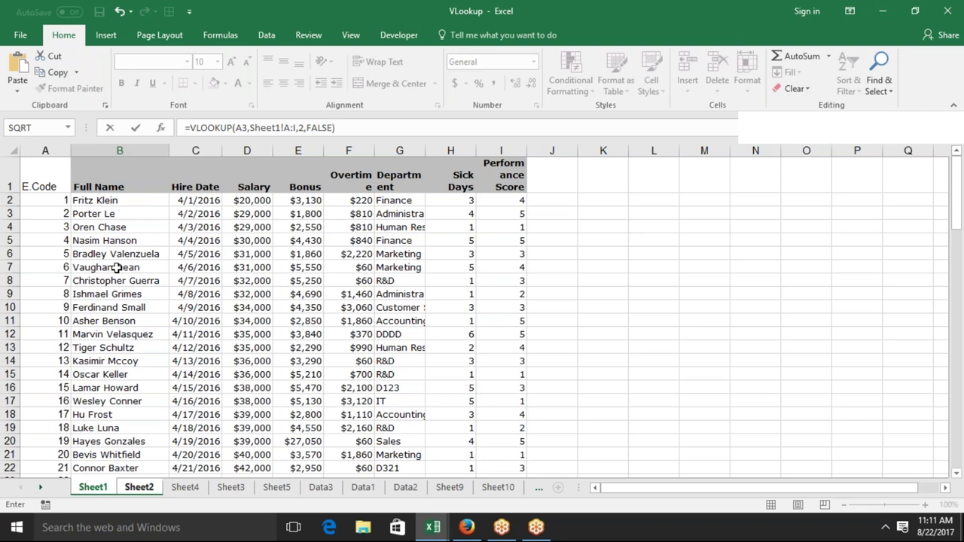
{"action": "key", "text": "Return"}
{"action": "left_click", "coordinate": [117, 214]}
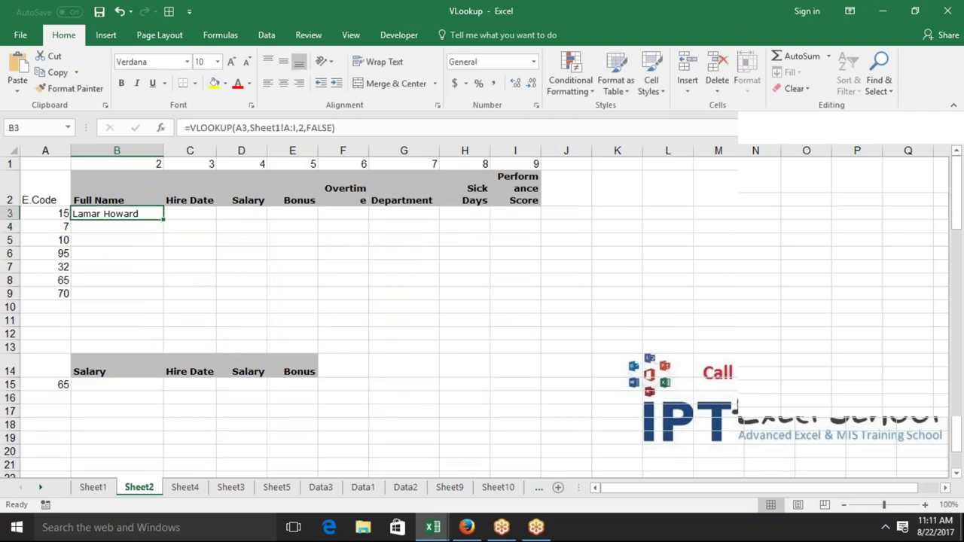
Step: Enter =VLOOKUP(A3,Sheet1!A:I,3,0) in C3 to return the hire date 4/15/2016
{"action": "left_click", "coordinate": [190, 214]}
{"action": "type", "text": "=vl"}
{"action": "key", "text": "Tab"}
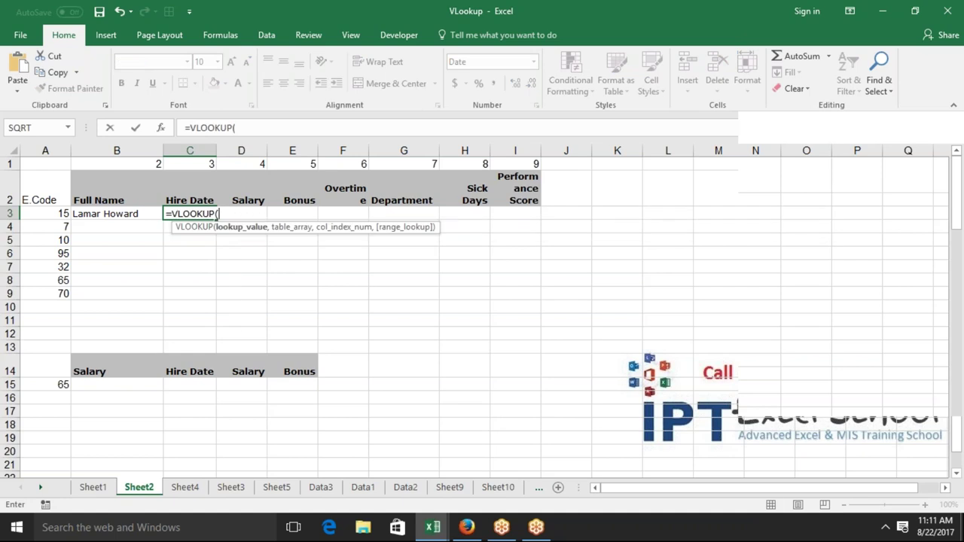
{"action": "key", "text": "Left"}
{"action": "key", "text": "Left"}
{"action": "type", "text": ","}
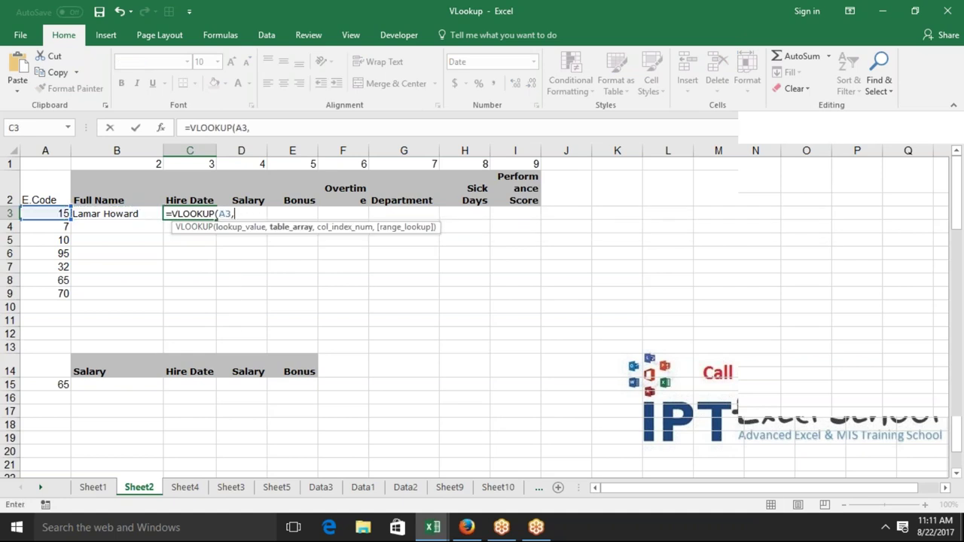
{"action": "left_click", "coordinate": [93, 487]}
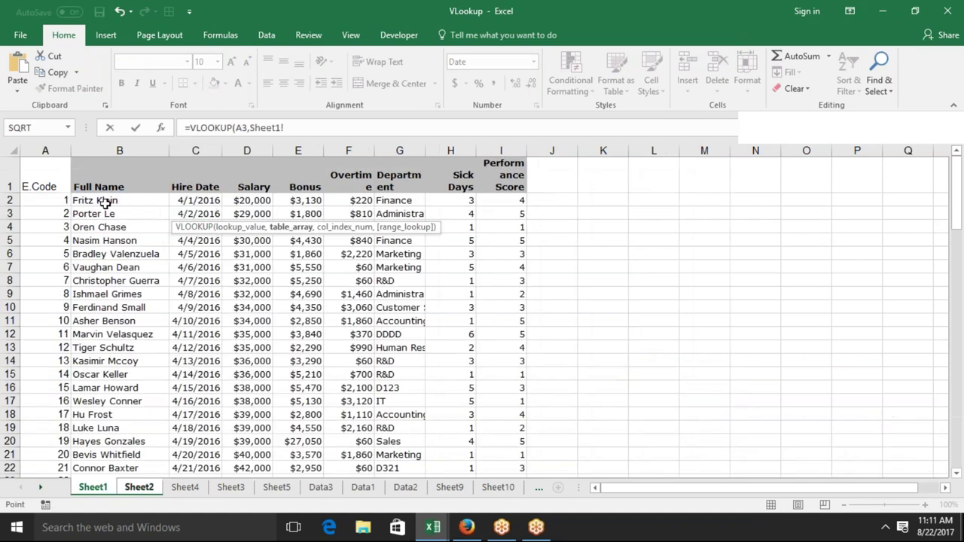
{"action": "left_click", "coordinate": [65, 155]}
{"action": "left_click_drag", "start_coordinate": [297, 172], "coordinate": [501, 172]}
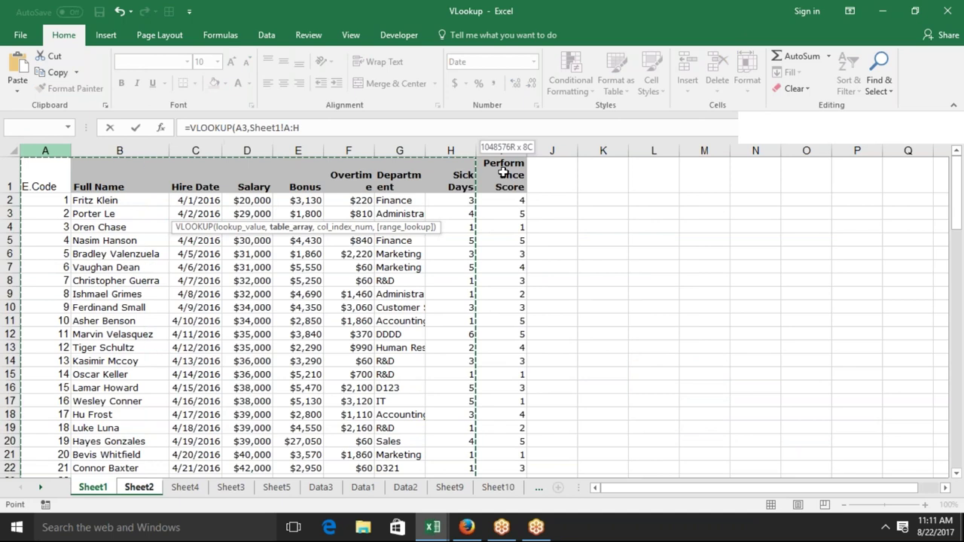
{"action": "type", "text": ","}
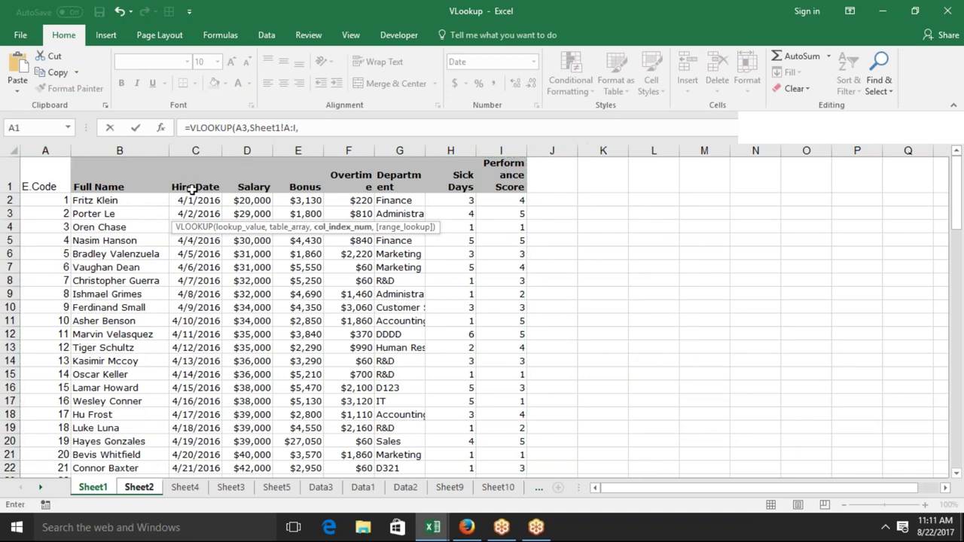
{"action": "type", "text": ",0"}
{"action": "key", "text": "Return"}
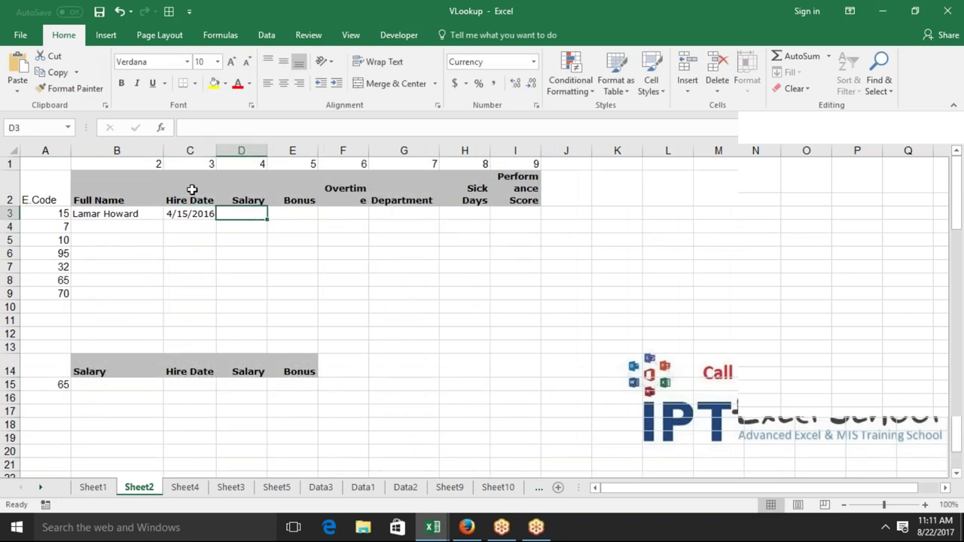
Step: Enter =VLOOKUP(A3,Sheet1!A:I,4,0) in D3 to return the salary $38,000
{"action": "type", "text": "=vl"}
{"action": "key", "text": "Tab"}
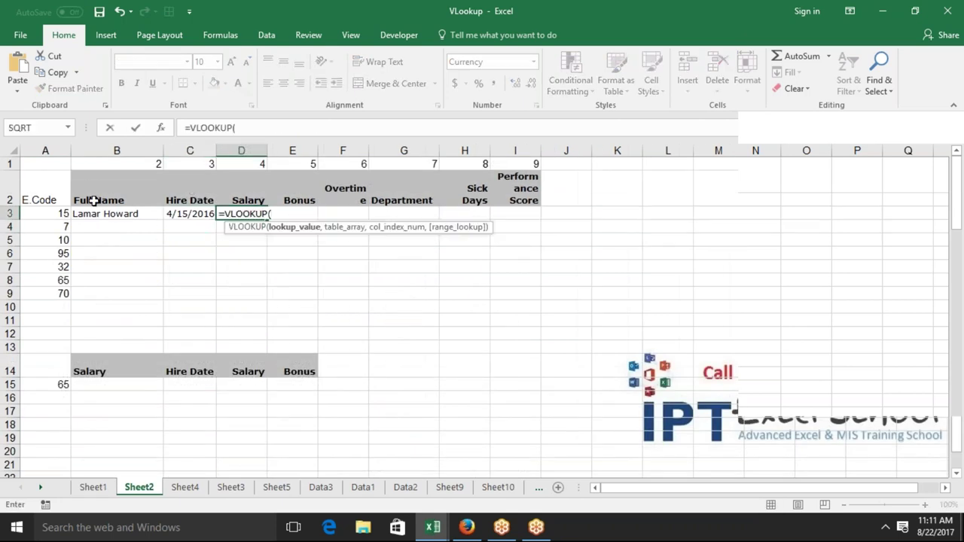
{"action": "left_click", "coordinate": [42, 213]}
{"action": "type", "text": ","}
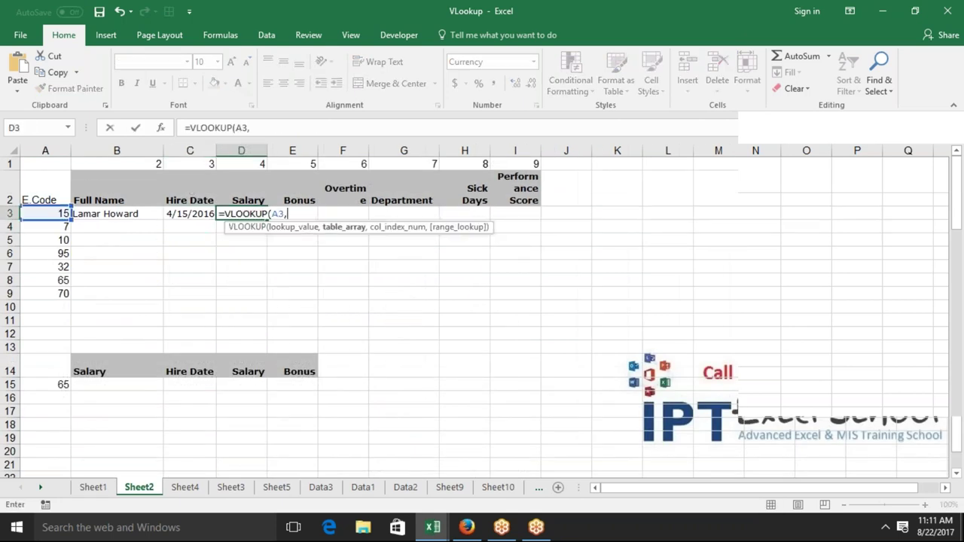
{"action": "left_click", "coordinate": [86, 489]}
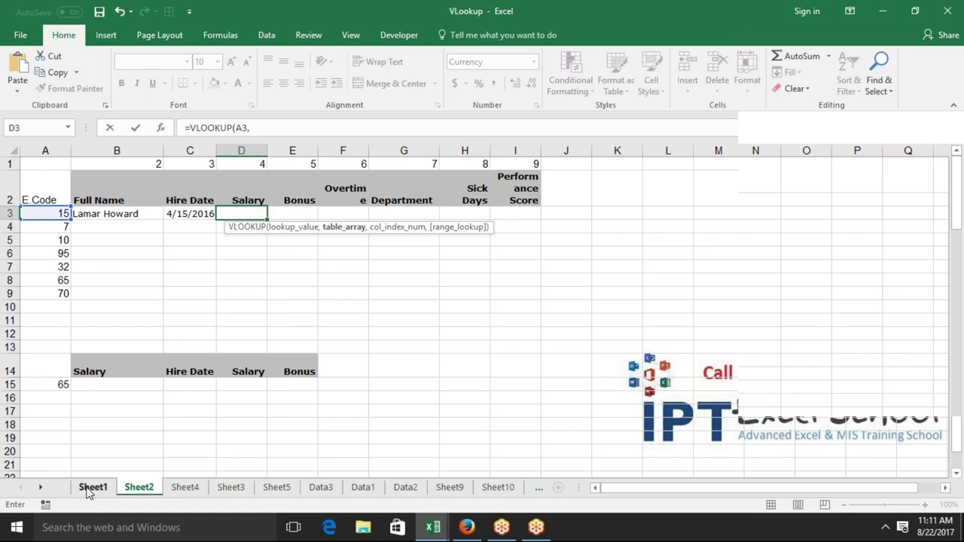
{"action": "left_click_drag", "start_coordinate": [45, 151], "coordinate": [479, 194]}
{"action": "type", "text": ",4"}
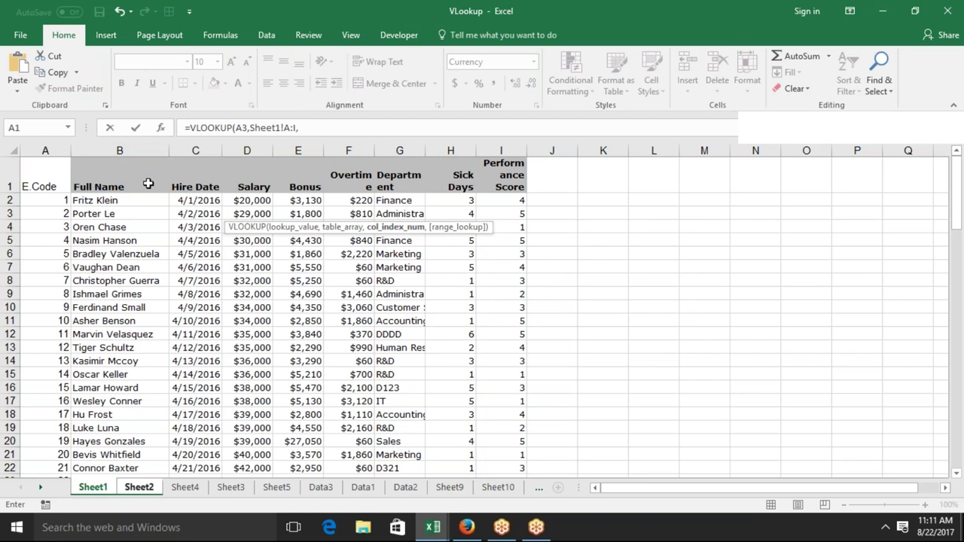
{"action": "type", "text": ",0"}
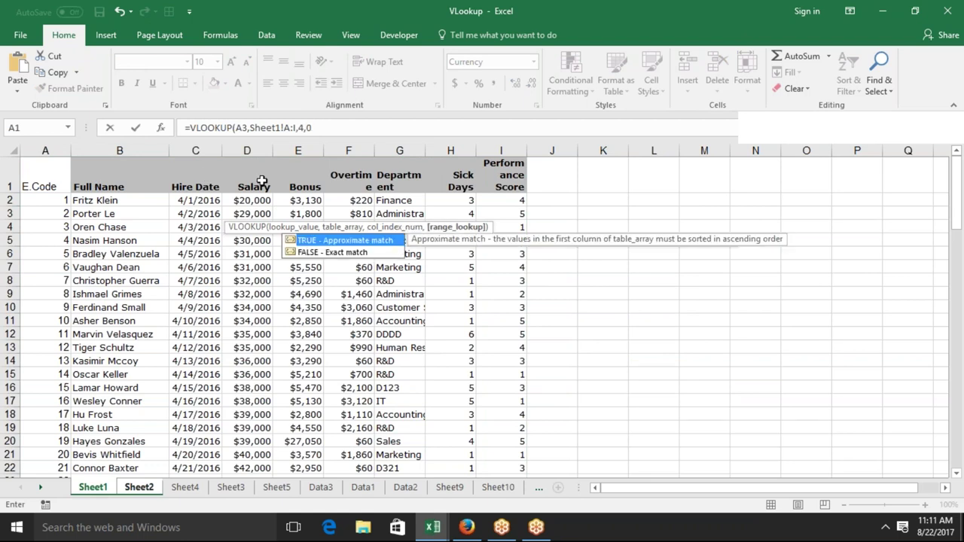
{"action": "key", "text": "Return"}
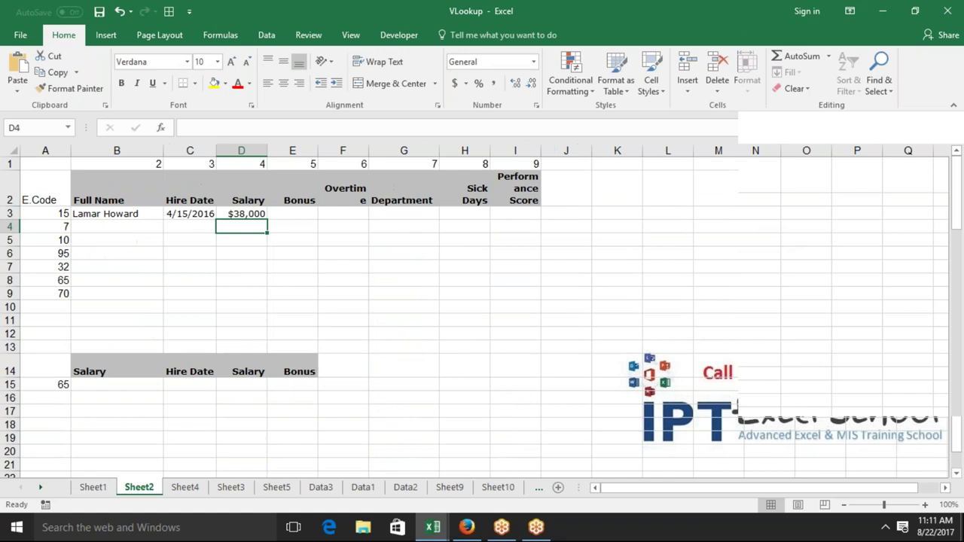
Step: Review the row 3 results and the header cells B2:I2
{"action": "key", "text": "Up"}
{"action": "key", "text": "Right"}
{"action": "key", "text": "shift+Right"}
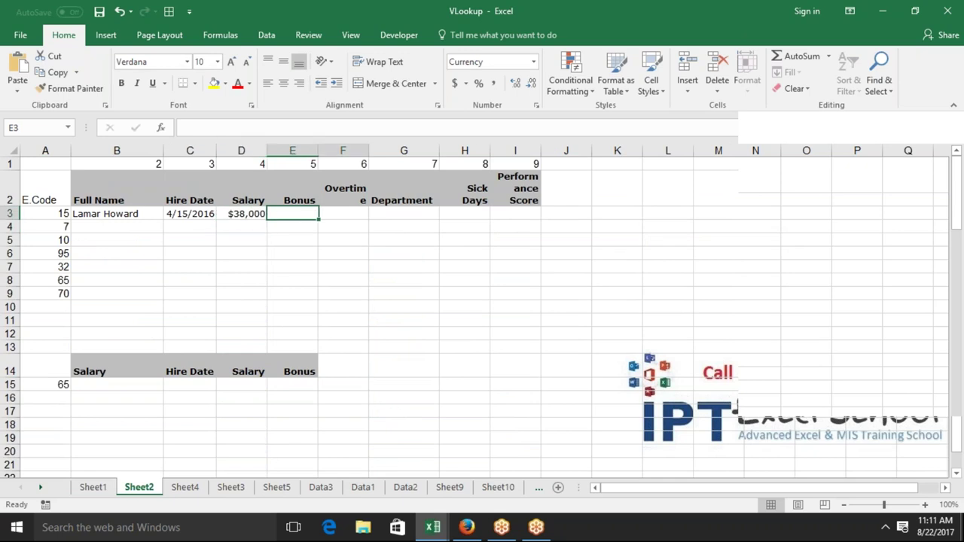
{"action": "key", "text": "shift+Right"}
{"action": "key", "text": "shift+Right"}
{"action": "key", "text": "shift+Right"}
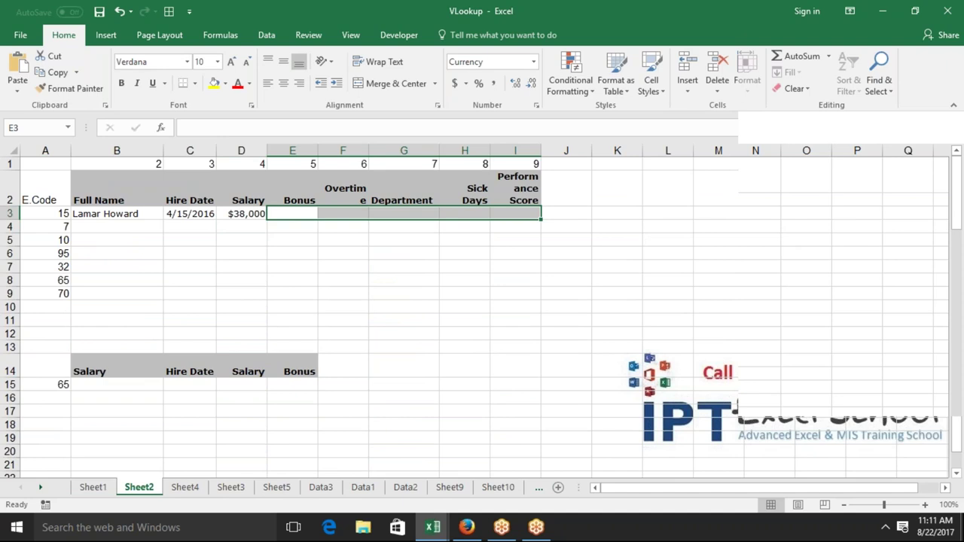
{"action": "key", "text": "Left"}
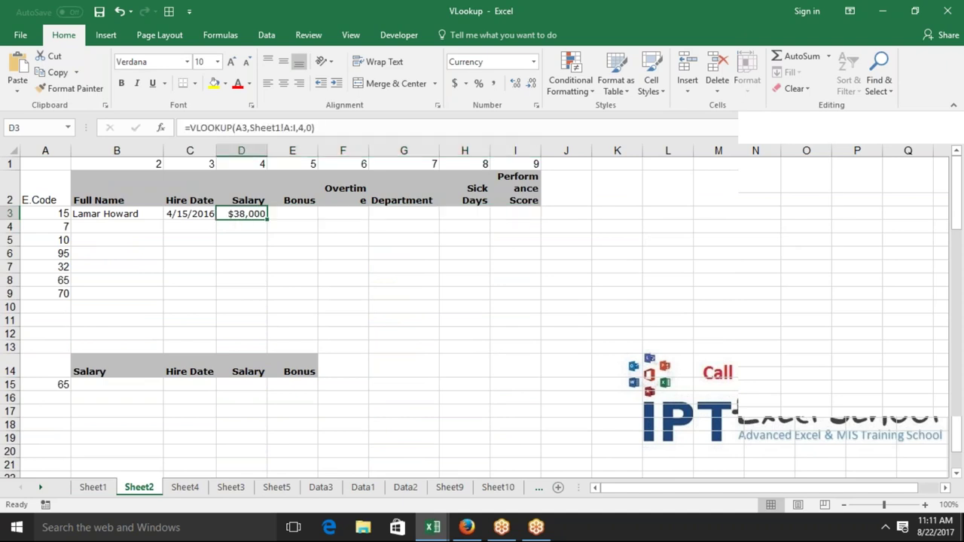
{"action": "key", "text": "Left"}
{"action": "key", "text": "Left"}
{"action": "key", "text": "Up"}
{"action": "key", "text": "ctrl+shift+Right"}
{"action": "key", "text": "Down"}
{"action": "key", "text": "Down"}
Step: Inspect the B3, C3 and D3 lookup formulas against their headers and row 1 column numbers
{"action": "key", "text": "Up"}
{"action": "key", "text": "Right"}
{"action": "key", "text": "Right"}
{"action": "key", "text": "Left"}
{"action": "key", "text": "Left"}
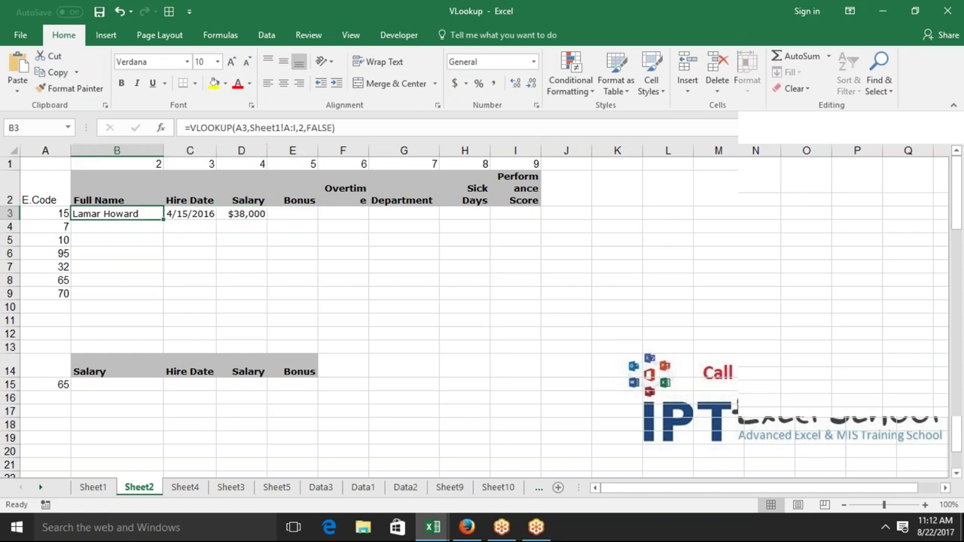
{"action": "key", "text": "Up"}
{"action": "key", "text": "Down"}
{"action": "key", "text": "Up"}
{"action": "key", "text": "Right"}
{"action": "key", "text": "Right"}
{"action": "key", "text": "Down"}
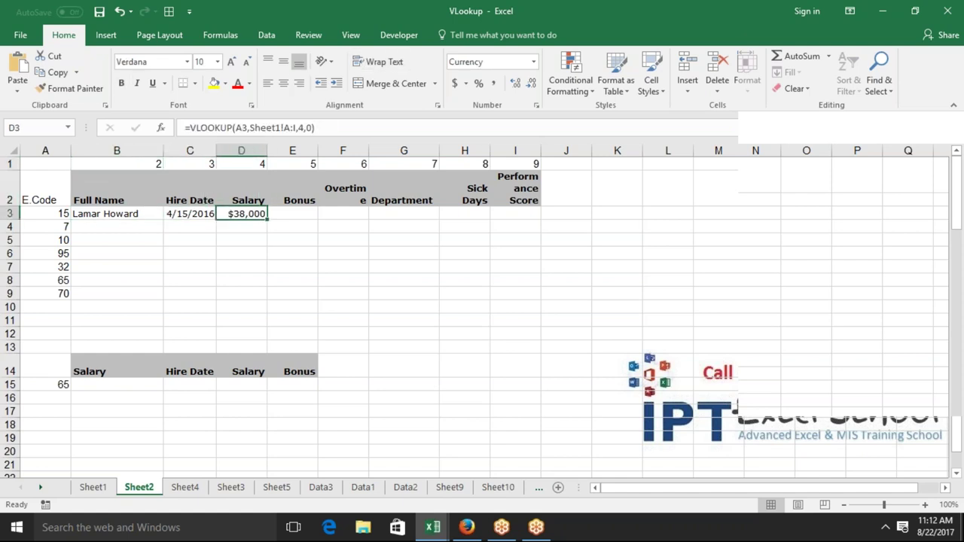
{"action": "key", "text": "Left"}
{"action": "key", "text": "Left"}
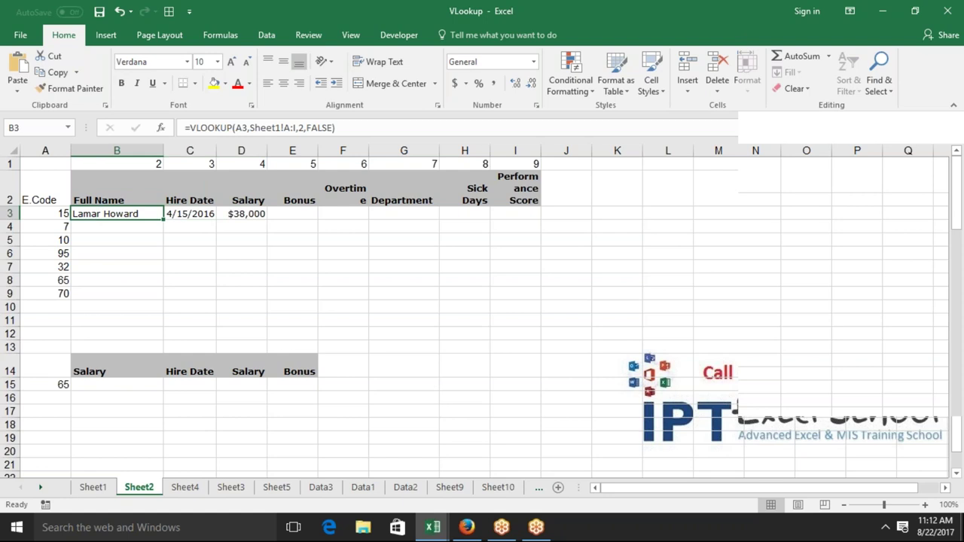
{"action": "key", "text": "Right"}
{"action": "key", "text": "Right"}
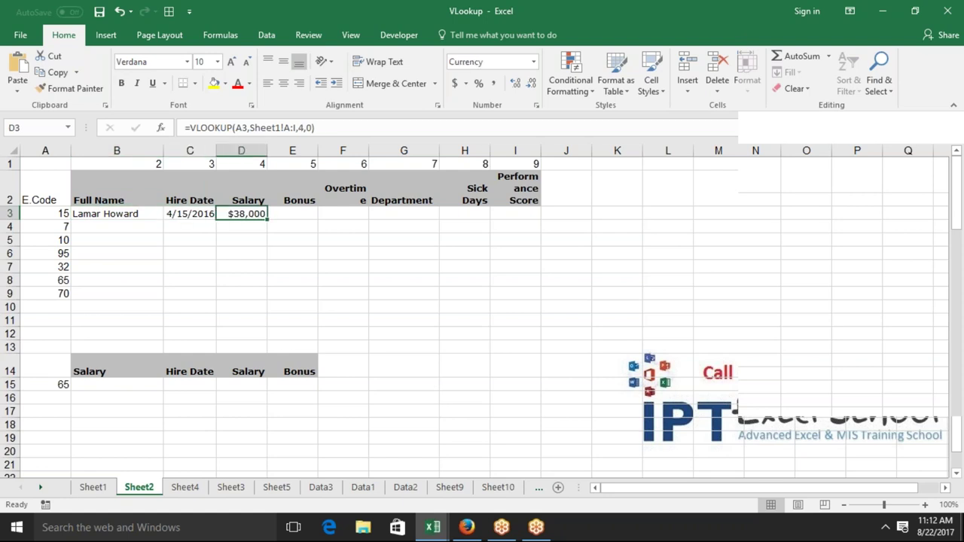
{"action": "left_click", "coordinate": [167, 165]}
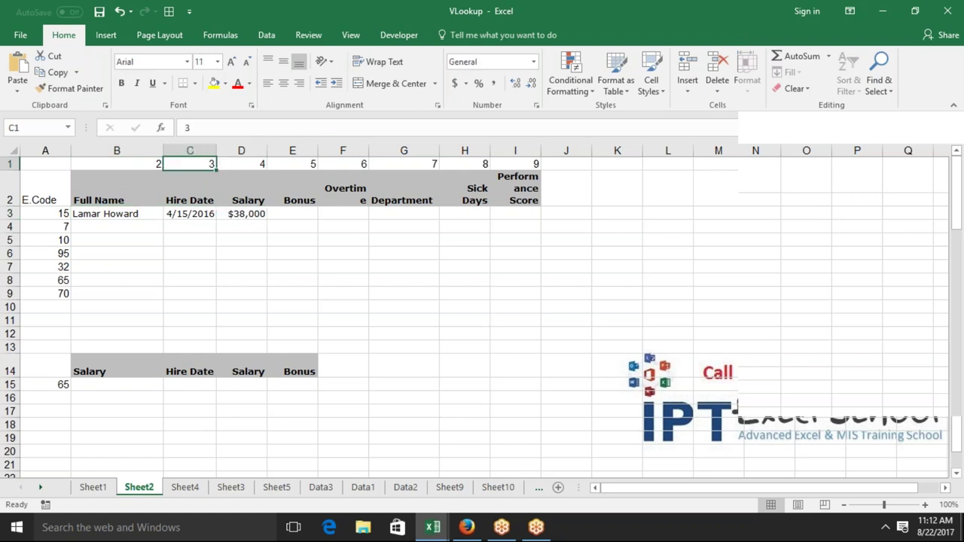
Step: Check the column numbers in B1:I1, then move to B4 next to employee code 7
{"action": "key", "text": "Left"}
{"action": "key", "text": "Right"}
{"action": "key", "text": "Right"}
{"action": "key", "text": "Right"}
{"action": "key", "text": "Right"}
{"action": "key", "text": "Right"}
{"action": "key", "text": "Right"}
{"action": "key", "text": "Right"}
{"action": "key", "text": "Right"}
{"action": "key", "text": "Left"}
{"action": "key", "text": "ctrl+shift+Left"}
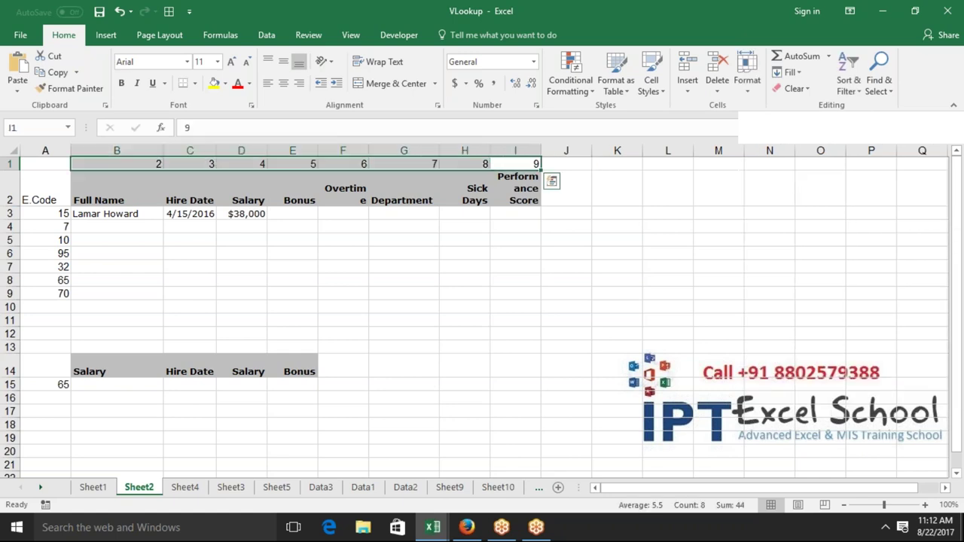
{"action": "key", "text": "Down"}
{"action": "key", "text": "Down"}
{"action": "key", "text": "Down"}
{"action": "key", "text": "Down"}
{"action": "key", "text": "Left"}
{"action": "key", "text": "Left"}
{"action": "key", "text": "ctrl+Left"}
{"action": "key", "text": "Up"}
{"action": "key", "text": "Right"}
Step: Enter =VLOOKUP(A4,Sheet1!A:I,Sheet2!B1,0) in B4, taking the column number from B1
{"action": "type", "text": "=vl"}
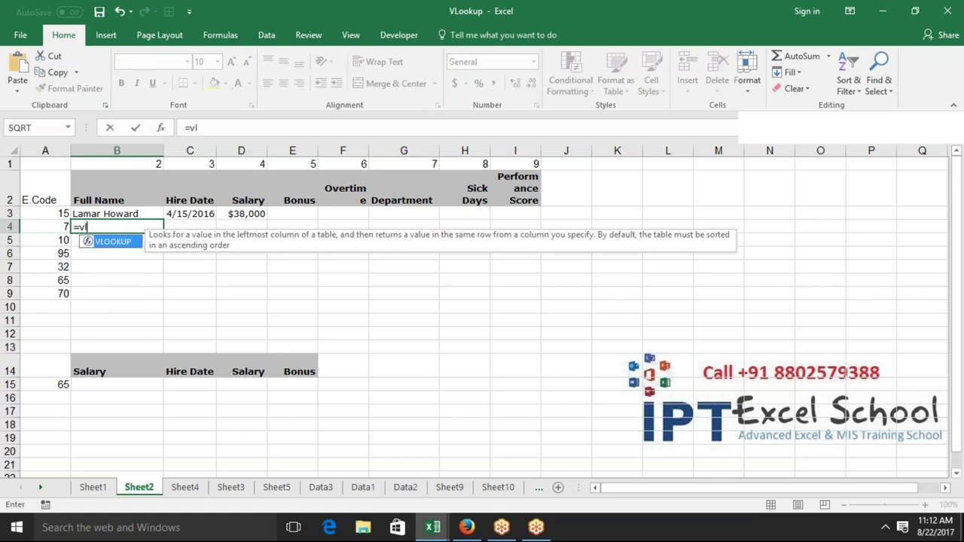
{"action": "key", "text": "Tab"}
{"action": "key", "text": "Left"}
{"action": "type", "text": ","}
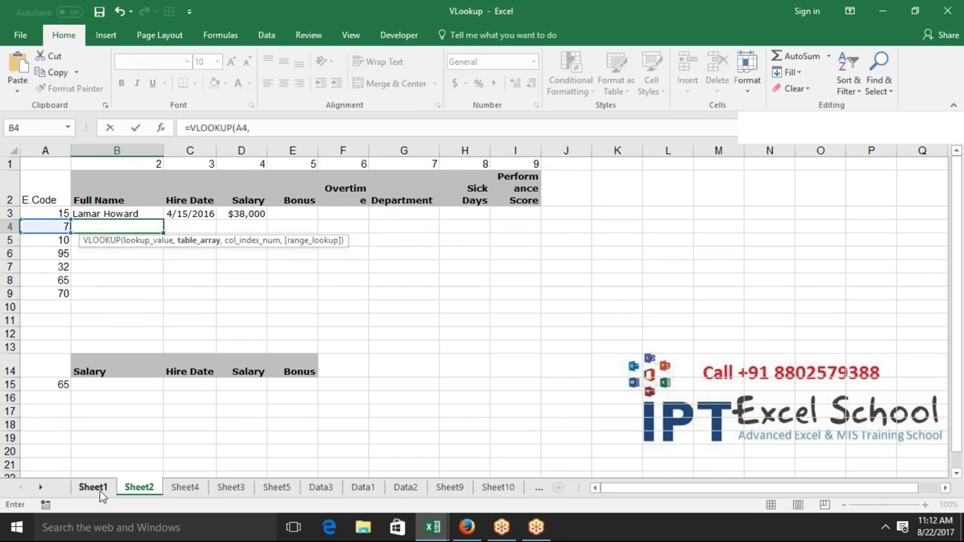
{"action": "left_click", "coordinate": [93, 487]}
{"action": "mouse_move", "coordinate": [45, 150]}
{"action": "left_mouse_down"}
{"action": "mouse_move", "coordinate": [371, 186]}
{"action": "mouse_move", "coordinate": [499, 218]}
{"action": "left_mouse_up"}
{"action": "type", "text": ","}
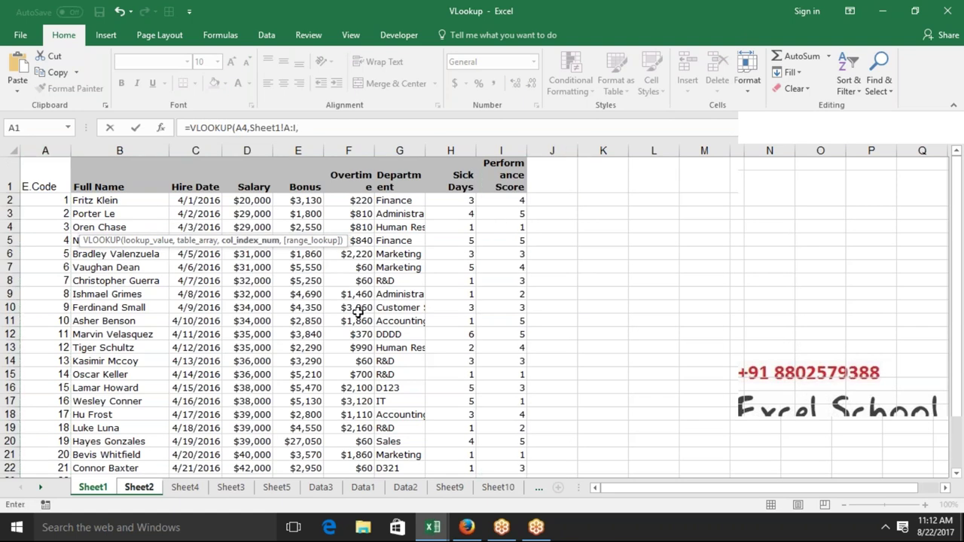
{"action": "left_click", "coordinate": [149, 488]}
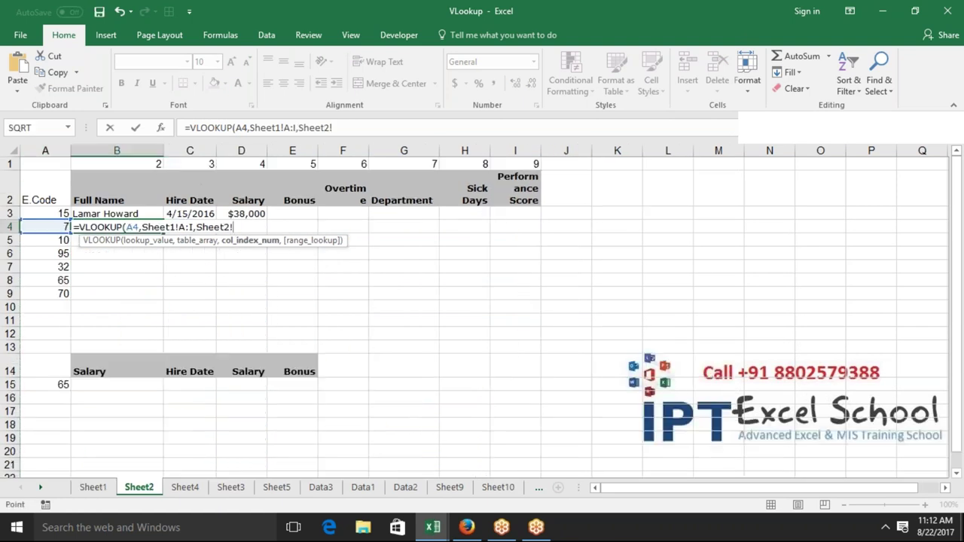
{"action": "left_click", "coordinate": [155, 165]}
{"action": "type", "text": ",0)"}
{"action": "key", "text": "Return"}
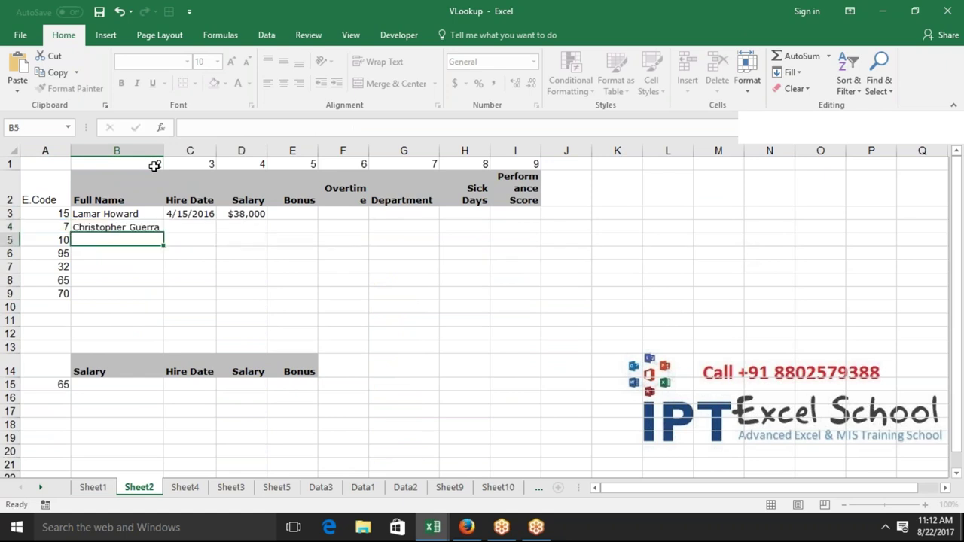
{"action": "key", "text": "Up"}
{"action": "key", "text": "shift+Right"}
{"action": "key", "text": "shift+Right"}
{"action": "key", "text": "shift+Right"}
{"action": "key", "text": "shift+Right"}
{"action": "key", "text": "shift+Right"}
{"action": "key", "text": "shift+Right"}
{"action": "key", "text": "shift+Right"}
{"action": "key", "text": "Left"}
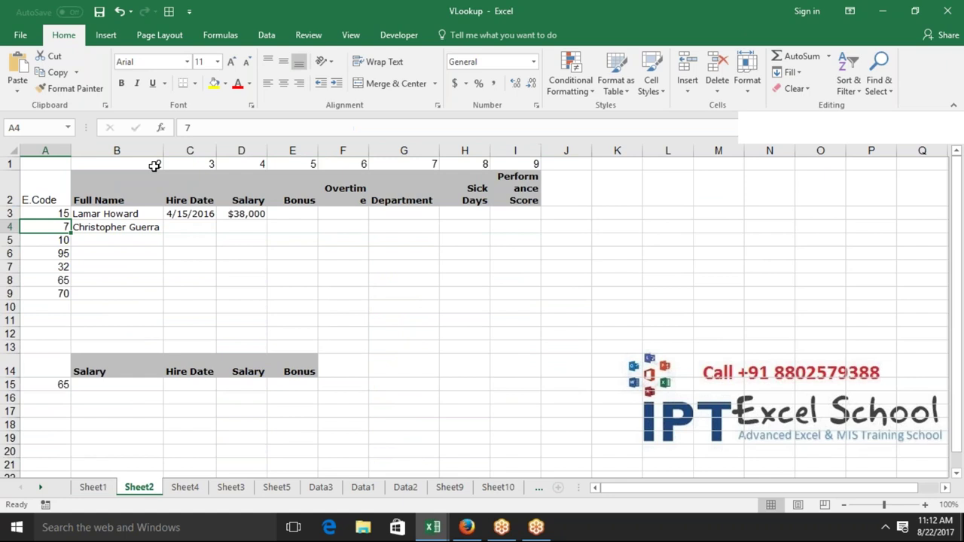
Step: Fill B4's lookup into C4, compare its shifted formula returning 32000, then clear C4
{"action": "key", "text": "Right"}
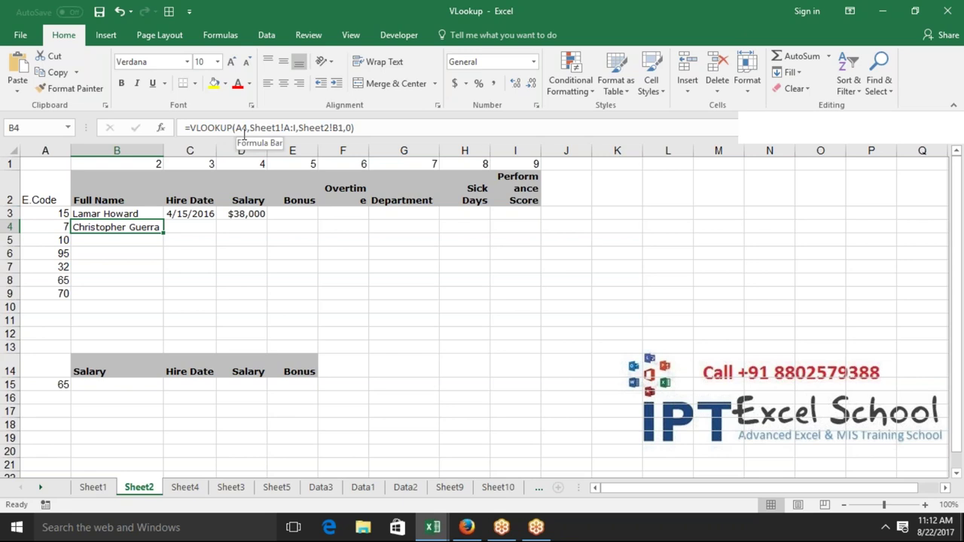
{"action": "left_click", "coordinate": [168, 236]}
{"action": "left_click", "coordinate": [117, 227]}
{"action": "left_click_drag", "start_coordinate": [163, 232], "coordinate": [211, 230]}
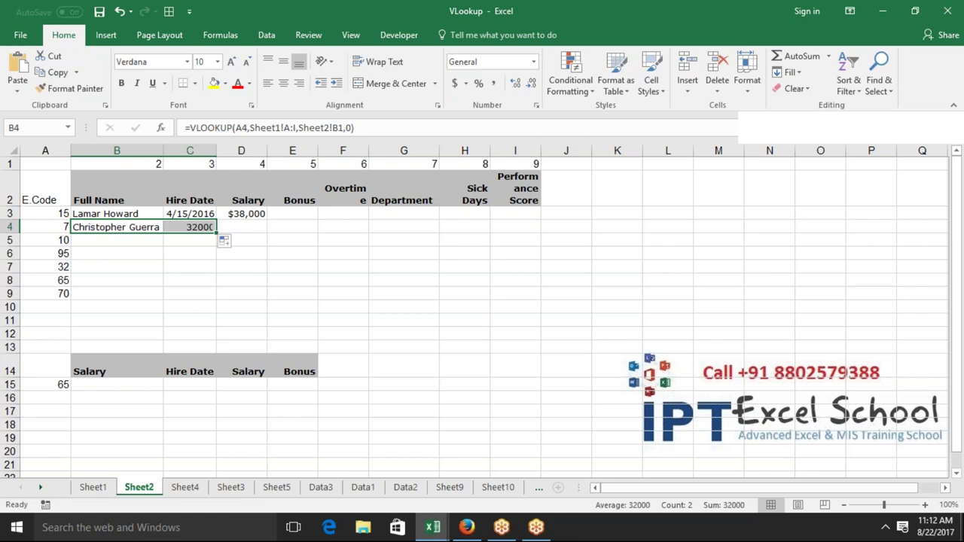
{"action": "left_click", "coordinate": [204, 229]}
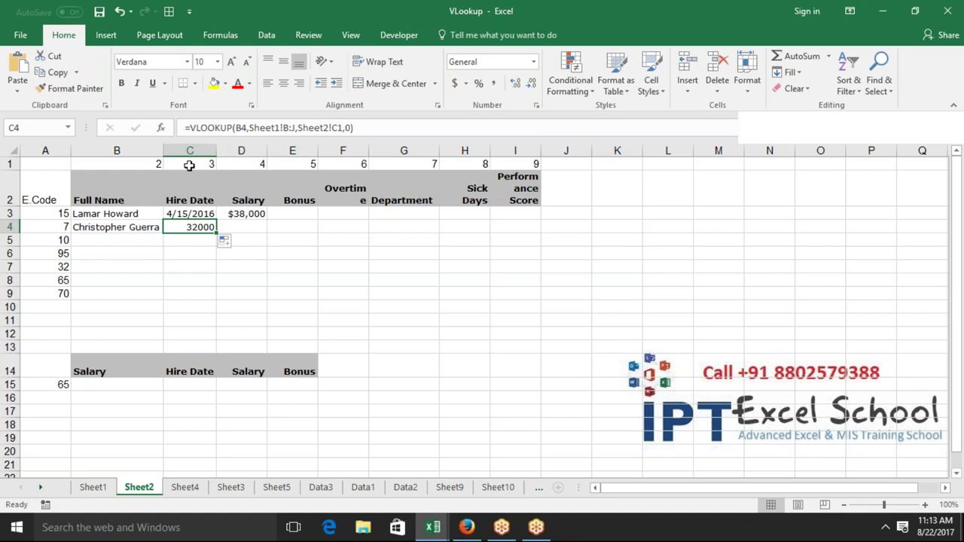
{"action": "left_click", "coordinate": [132, 232]}
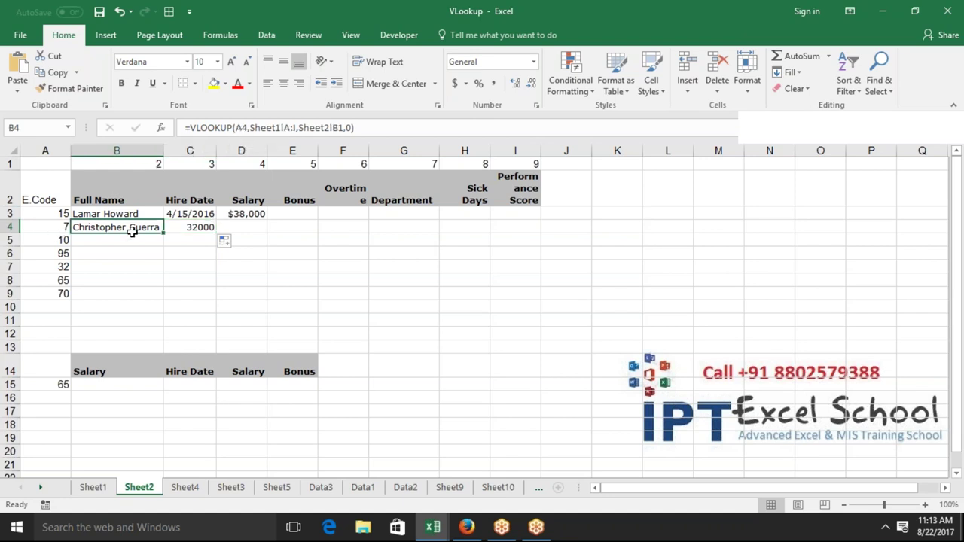
{"action": "left_click", "coordinate": [183, 226]}
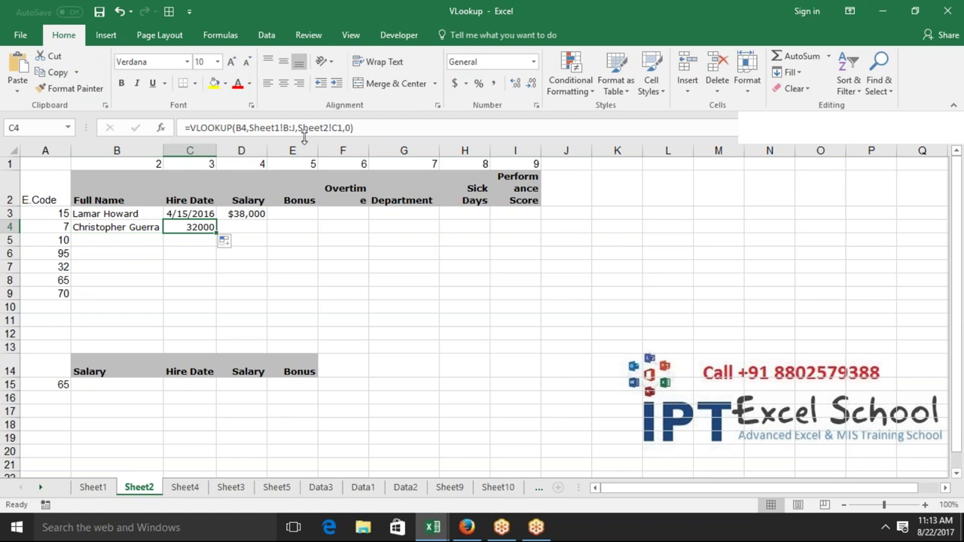
{"action": "key", "text": "Delete"}
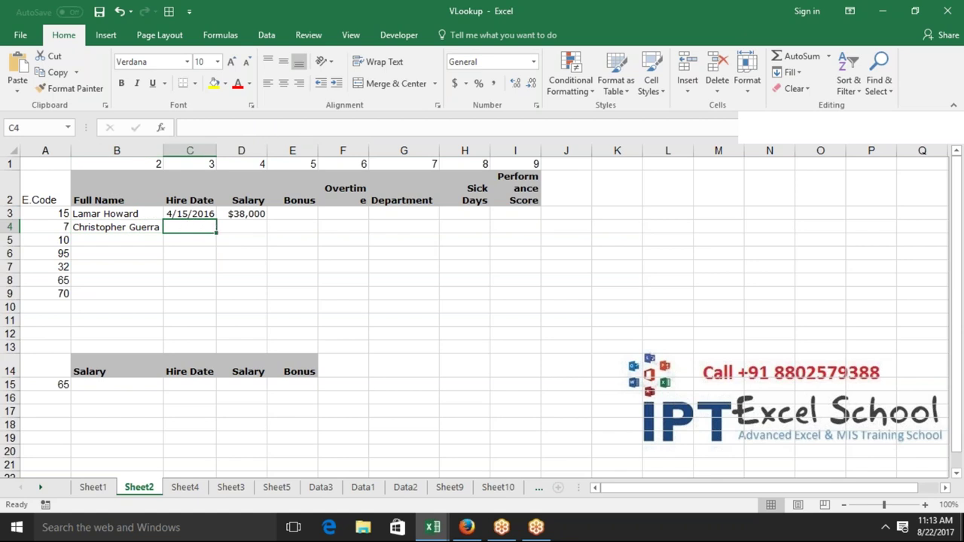
Step: Change B4's formula to use $A4 and the absolute range Sheet1!$A:$I
{"action": "left_click", "coordinate": [94, 227]}
{"action": "left_click", "coordinate": [238, 129]}
{"action": "type", "text": "$A4,Sheet1!A:I,Sheet2!B1,0)"}
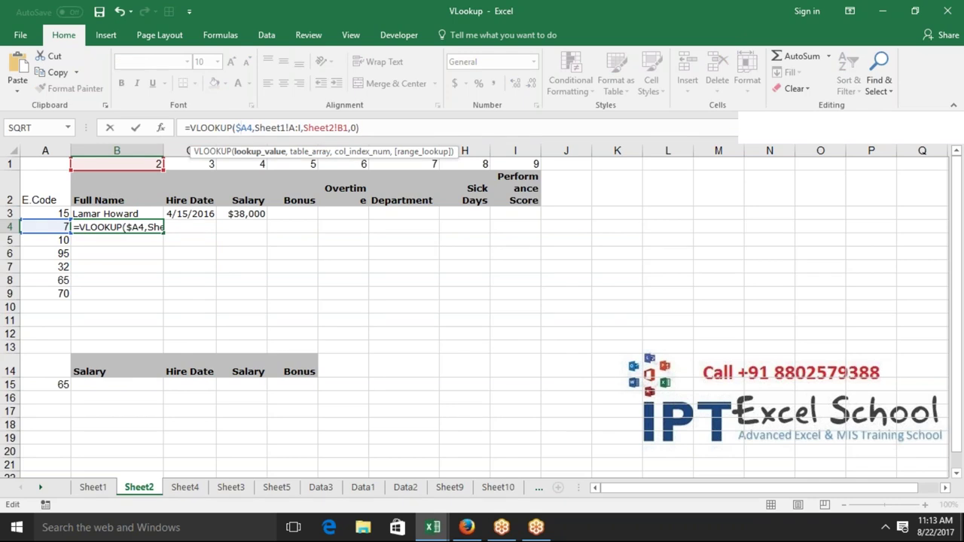
{"action": "left_click", "coordinate": [296, 129]}
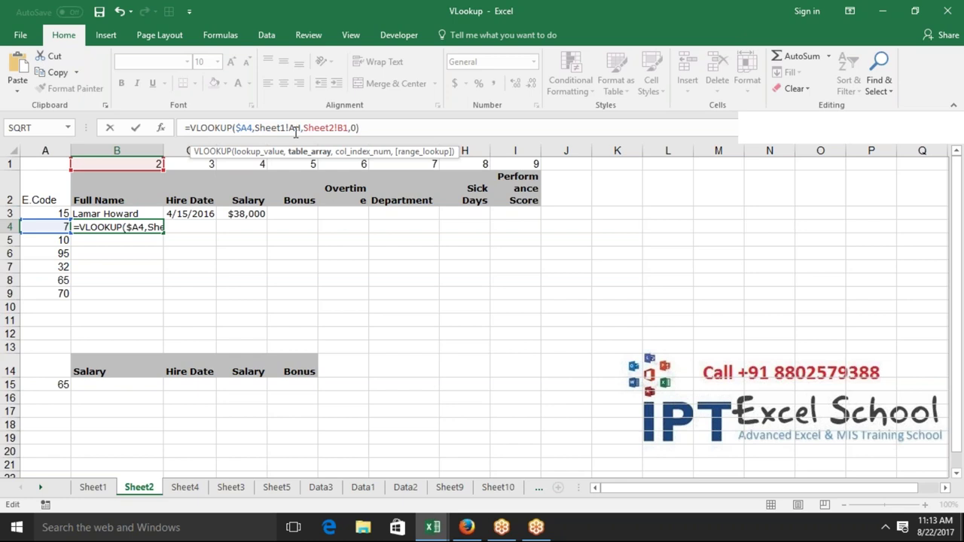
{"action": "key", "text": "F4"}
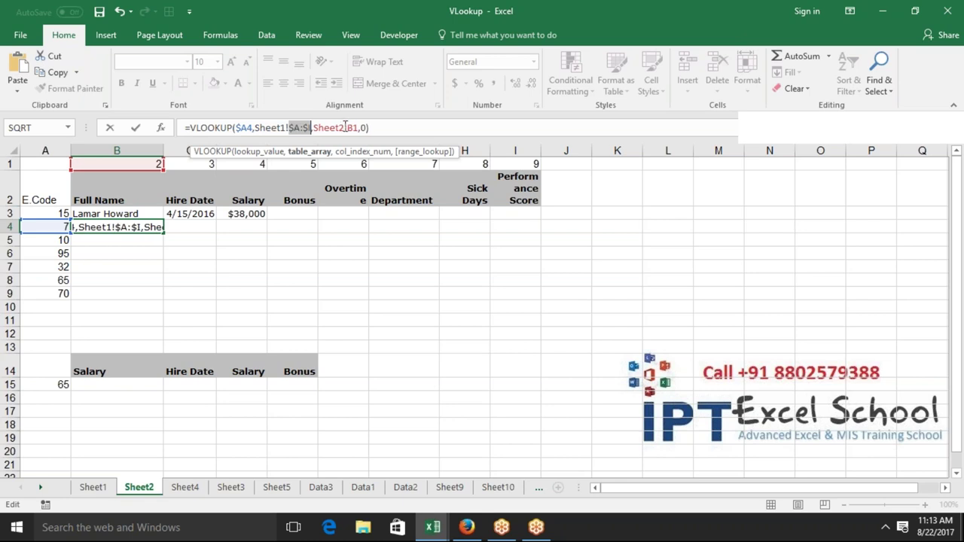
{"action": "key", "text": "Return"}
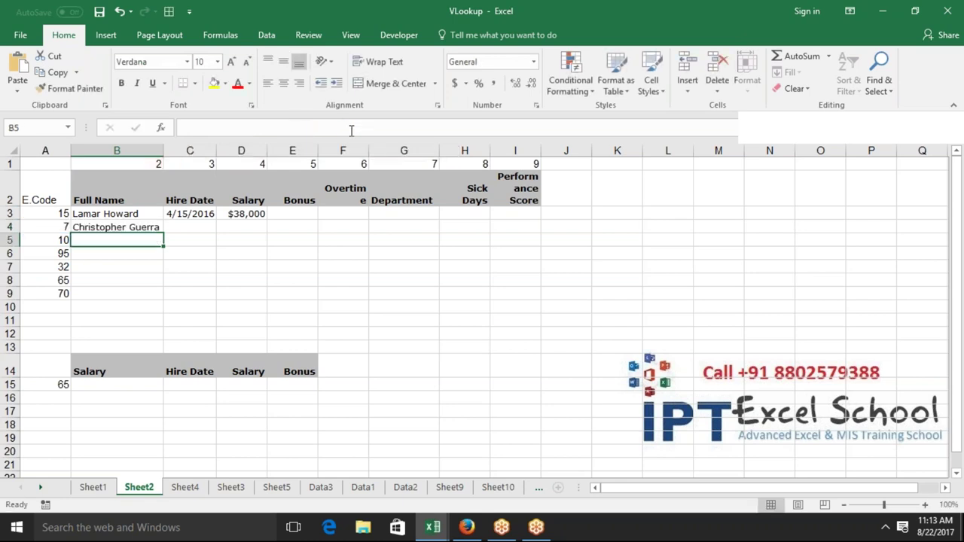
Step: Fill B4's formula across C4:I4, showing code 7's hire date, salary 32000, bonus 5250 and department R&D
{"action": "key", "text": "Up"}
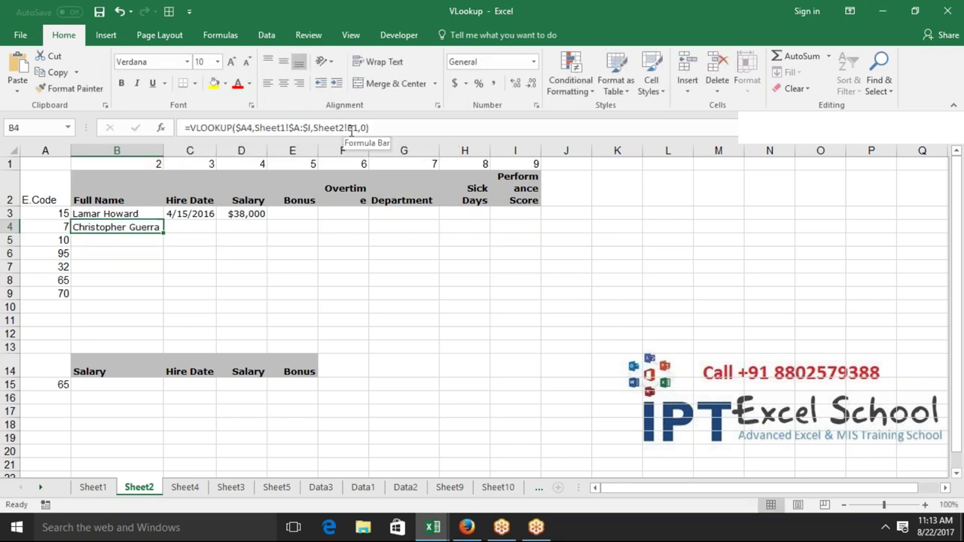
{"action": "key", "text": "shift+Right"}
{"action": "key", "text": "shift+Right"}
{"action": "key", "text": "shift+Right"}
{"action": "key", "text": "shift+Right"}
{"action": "key", "text": "shift+Right"}
{"action": "key", "text": "shift+Right"}
{"action": "key", "text": "shift+Right"}
{"action": "key", "text": "ctrl+r"}
{"action": "key", "text": "Right"}
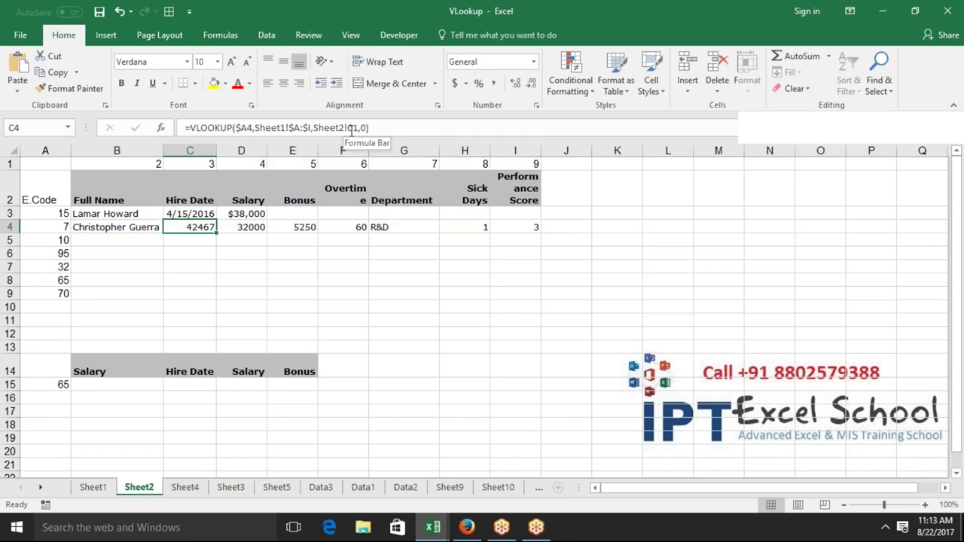
{"action": "key", "text": "Right"}
{"action": "key", "text": "Right"}
{"action": "key", "text": "Right"}
{"action": "key", "text": "Right"}
{"action": "key", "text": "Right"}
{"action": "key", "text": "Right"}
{"action": "key", "text": "Left"}
{"action": "key", "text": "Left"}
{"action": "key", "text": "Left"}
{"action": "key", "text": "Left"}
{"action": "key", "text": "Left"}
{"action": "key", "text": "Left"}
{"action": "key", "text": "Left"}
{"action": "key", "text": "Down"}
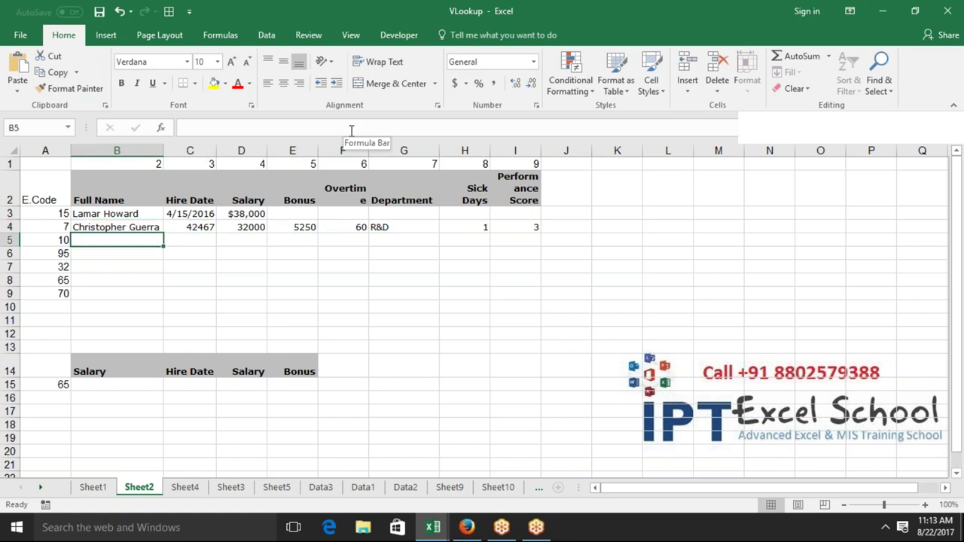
Step: Test =COLUMN(Sheet1!B12) in B5, confirm it returns 2, then delete it
{"action": "type", "text": "=cl"}
{"action": "key", "text": "BackSpace"}
{"action": "key", "text": "BackSpace"}
{"action": "type", "text": "c"}
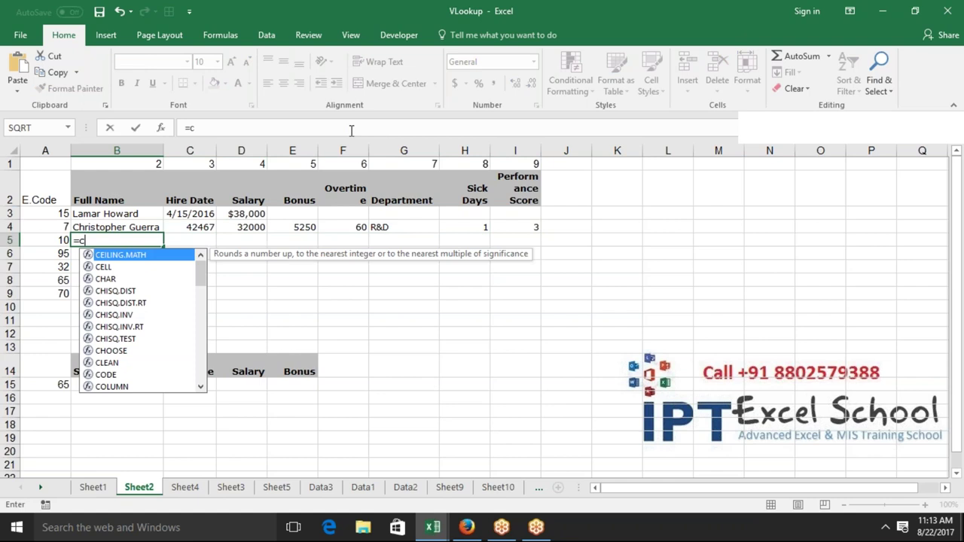
{"action": "type", "text": "ol"}
{"action": "key", "text": "Tab"}
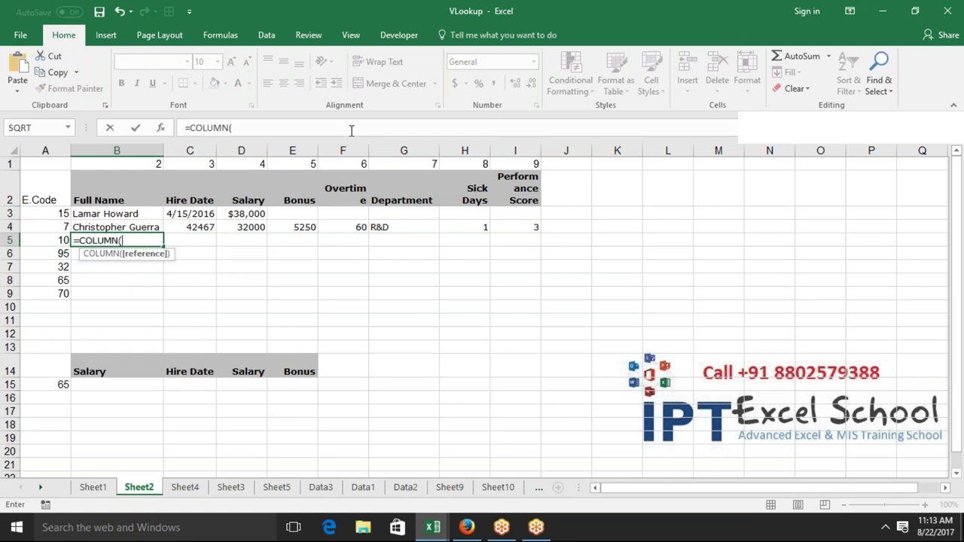
{"action": "left_click", "coordinate": [95, 488]}
{"action": "left_click", "coordinate": [105, 331]}
{"action": "key", "text": "Return"}
{"action": "key", "text": "Up"}
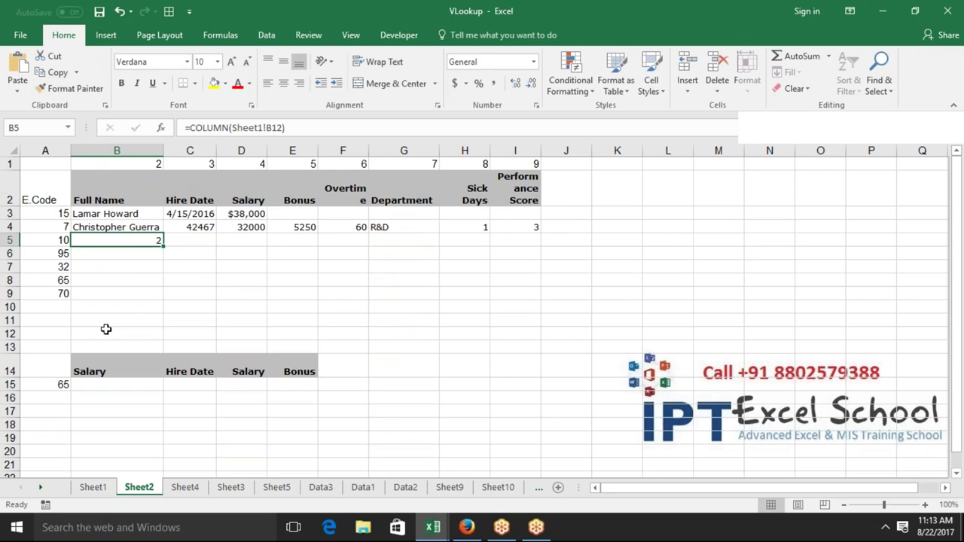
{"action": "key", "text": "Up"}
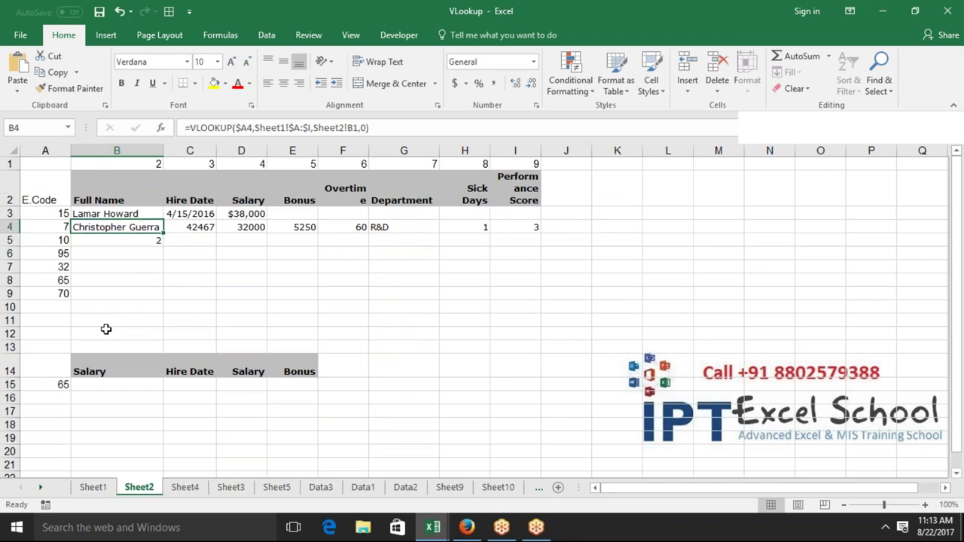
{"action": "key", "text": "Down"}
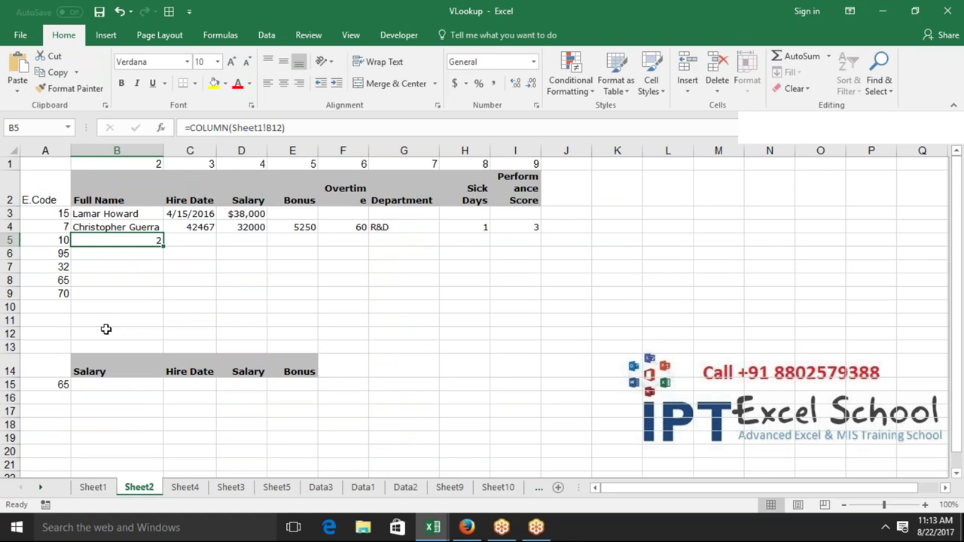
{"action": "key", "text": "Delete"}
Step: Type =VLOOKUP(A5,Sheet1!A:I,COLUMN(Sheet2!B1),0 into B5
{"action": "type", "text": "=vl"}
{"action": "key", "text": "Tab"}
{"action": "key", "text": "Left"}
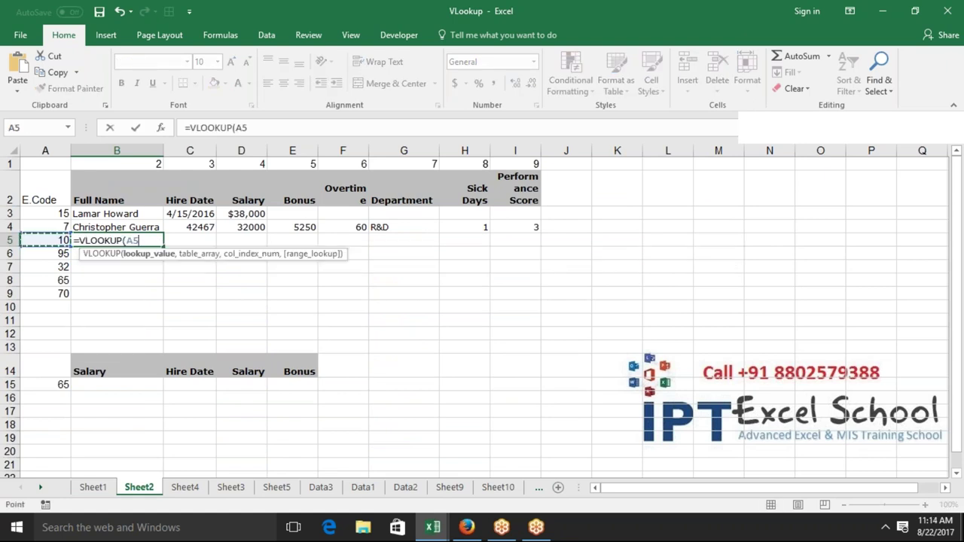
{"action": "type", "text": ","}
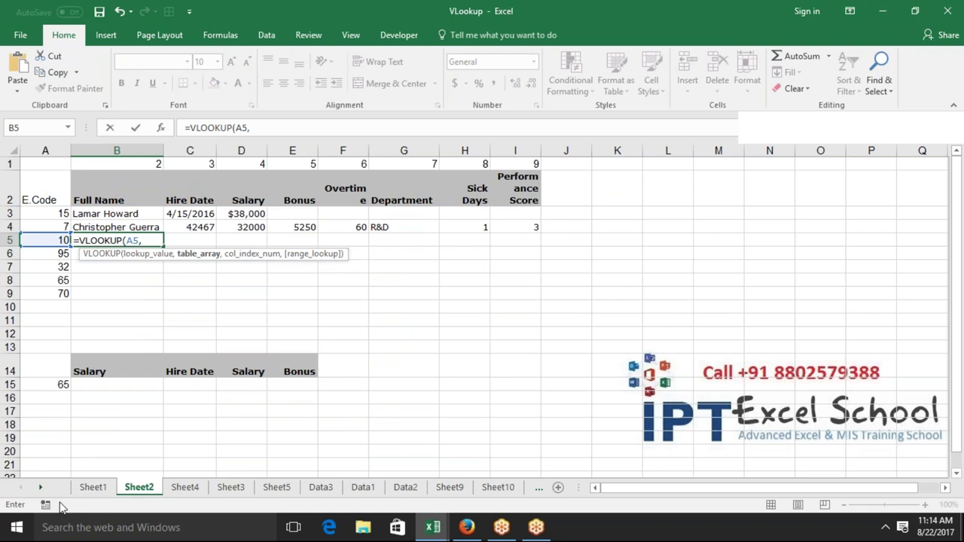
{"action": "left_click", "coordinate": [91, 489]}
{"action": "left_click_drag", "start_coordinate": [45, 151], "coordinate": [487, 242]}
{"action": "type", "text": ",col"}
{"action": "key", "text": "Tab"}
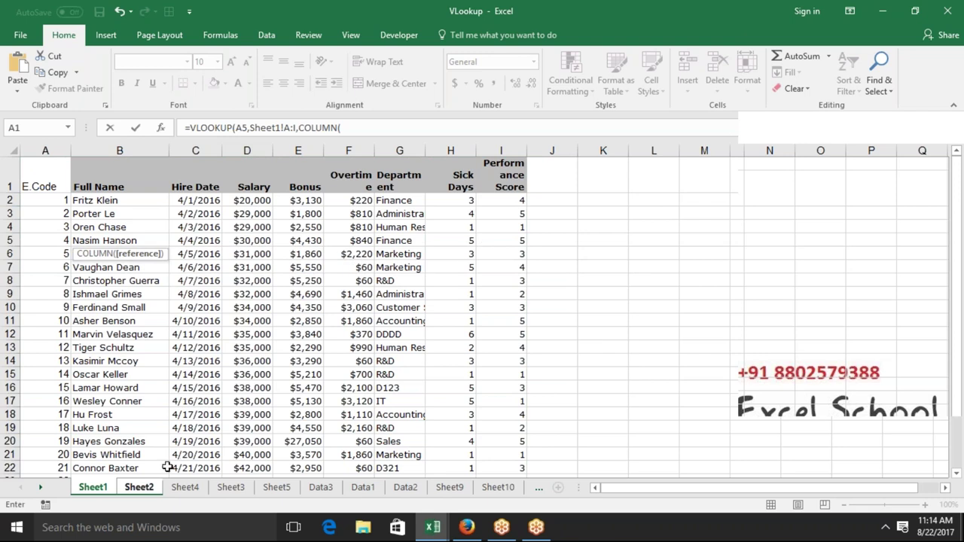
{"action": "left_click", "coordinate": [143, 489]}
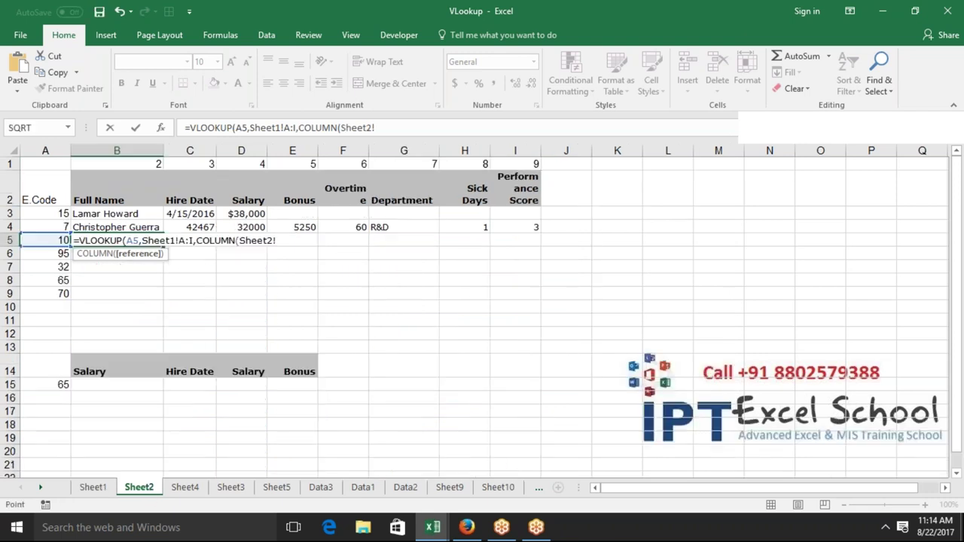
{"action": "left_click", "coordinate": [144, 164]}
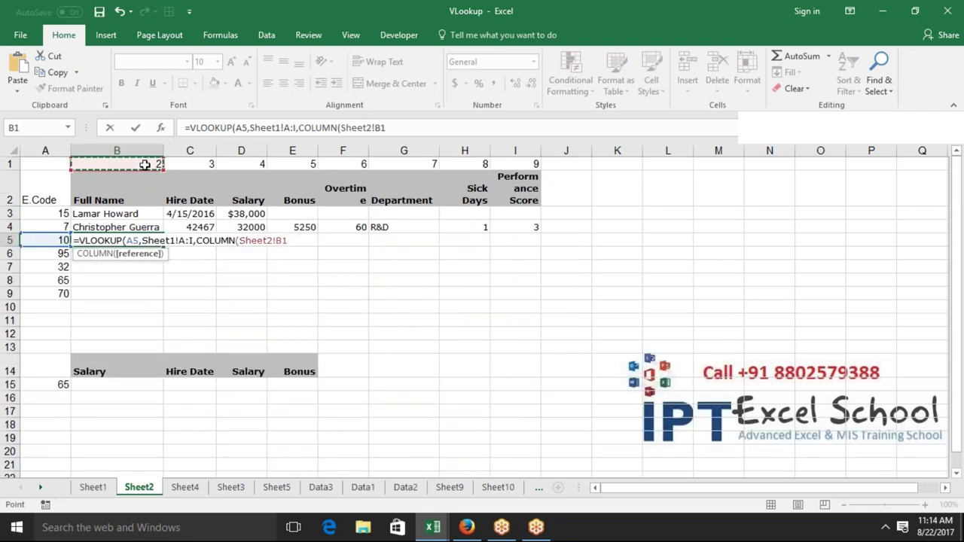
{"action": "type", "text": "),"}
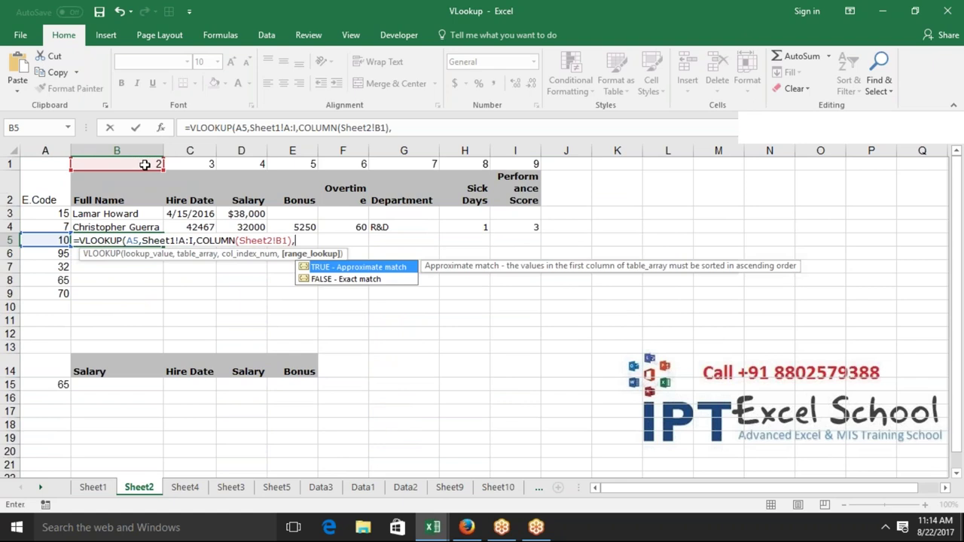
{"action": "type", "text": "0,"}
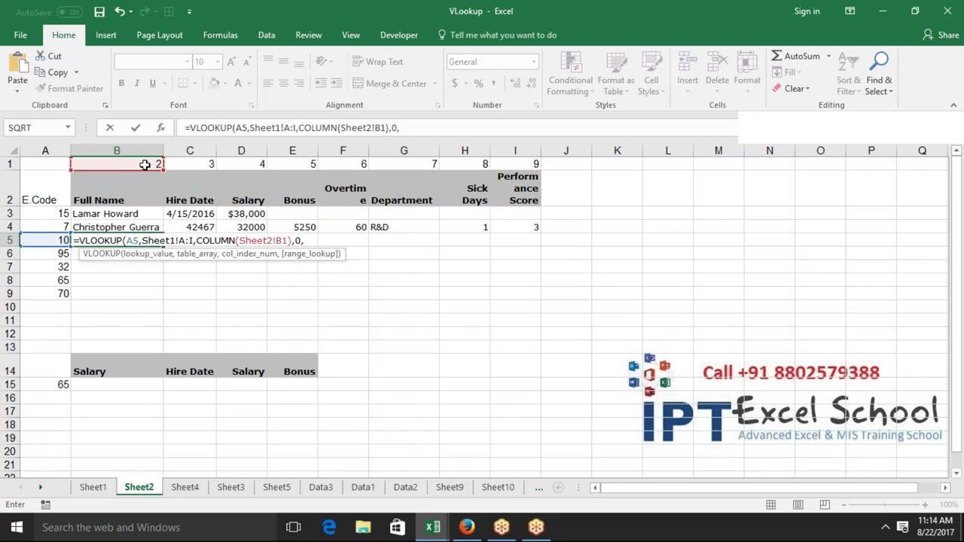
Step: Commit B5's VLOOKUP without the trailing comma, accepting Excel's suggested correction
{"action": "key", "text": "BackSpace"}
{"action": "key", "text": "Return"}
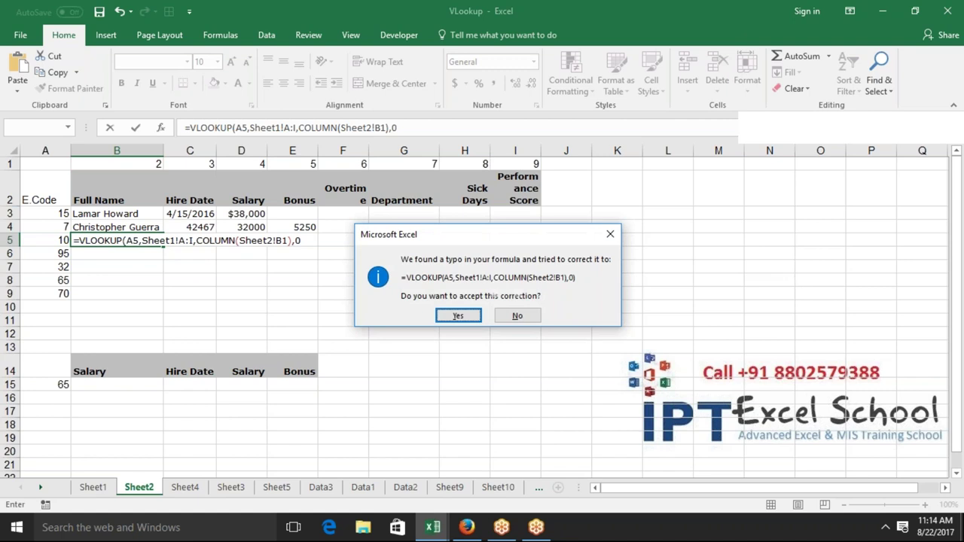
{"action": "key", "text": "Return"}
{"action": "key", "text": "Up"}
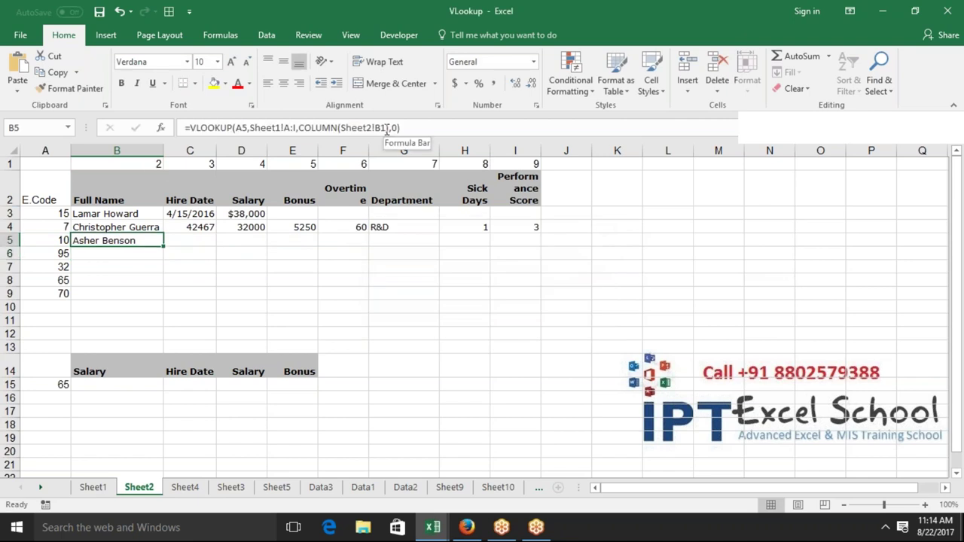
Step: Replace Sheet2!B1 with Sheet1!B5 inside COLUMN so B5 returns code 10's full name
{"action": "left_click", "coordinate": [387, 127]}
{"action": "key", "text": "BackSpace"}
{"action": "key", "text": "BackSpace"}
{"action": "key", "text": "BackSpace"}
{"action": "key", "text": "BackSpace"}
{"action": "key", "text": "BackSpace"}
{"action": "key", "text": "BackSpace"}
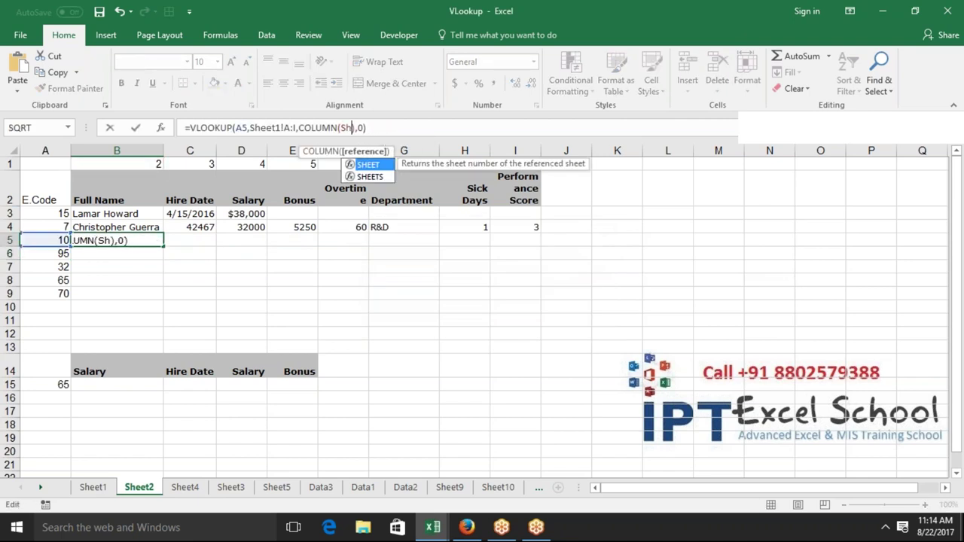
{"action": "key", "text": "BackSpace"}
{"action": "key", "text": "BackSpace"}
{"action": "left_click", "coordinate": [93, 487]}
{"action": "left_click", "coordinate": [110, 239]}
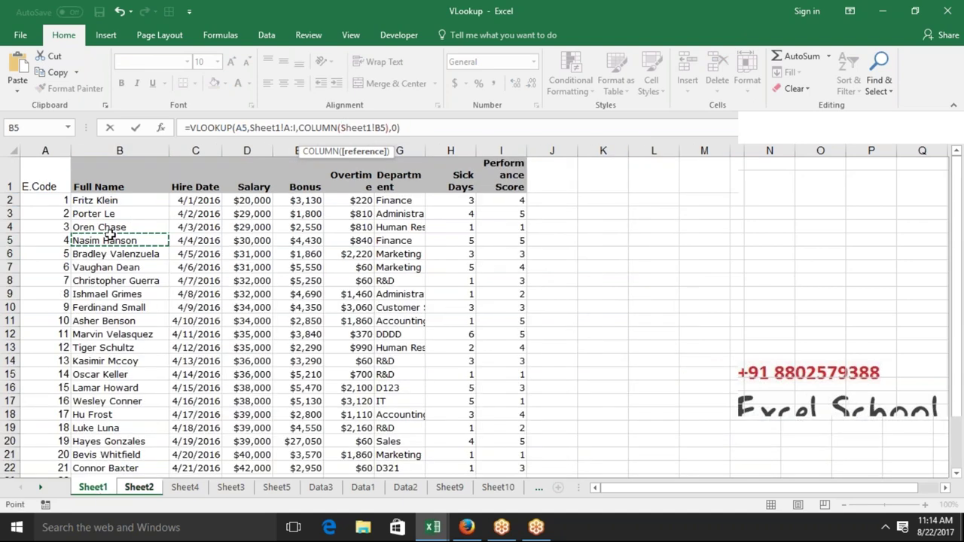
{"action": "key", "text": "Return"}
{"action": "left_click", "coordinate": [112, 239]}
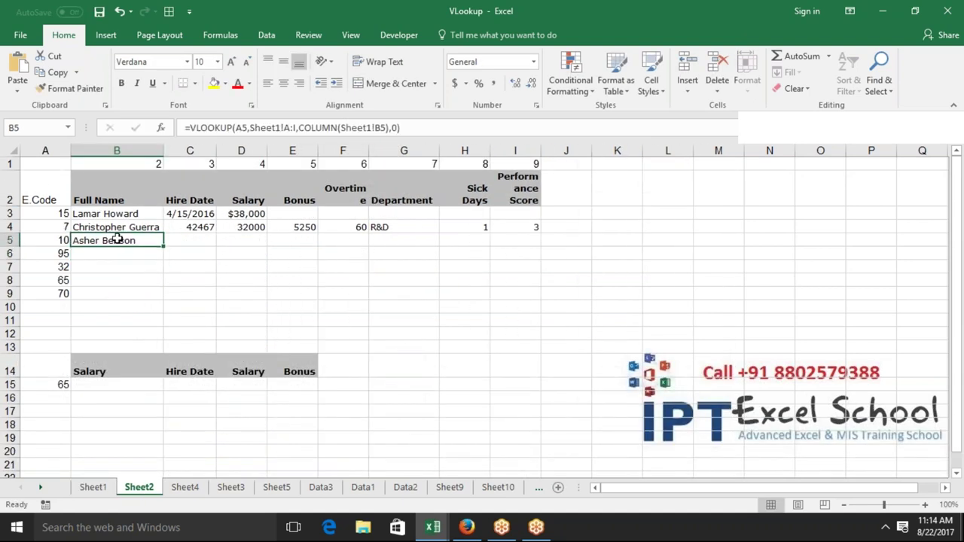
Step: Anchor B5's VLOOKUP as =VLOOKUP($A5,Sheet1!$A:$I,COLUMN(Sheet1!B5),0)
{"action": "left_click", "coordinate": [238, 129]}
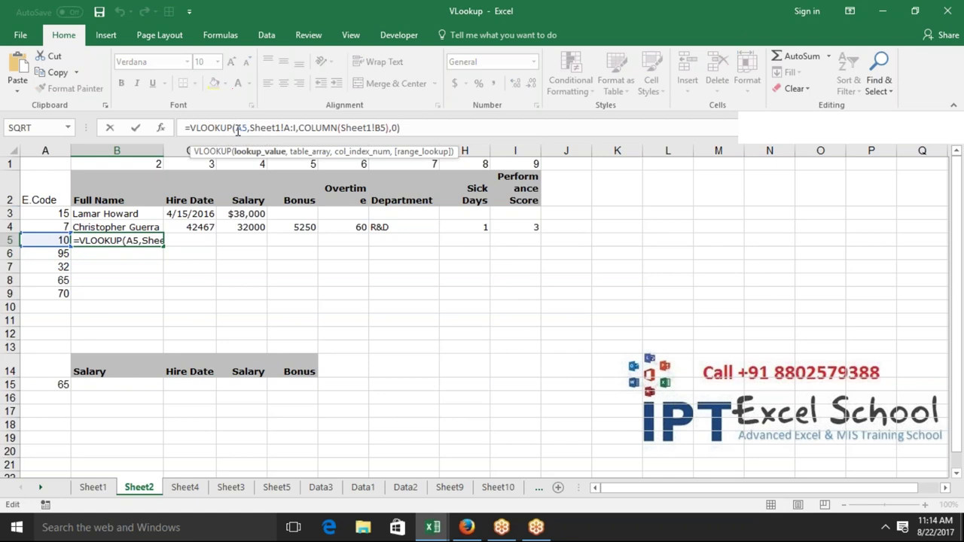
{"action": "type", "text": "4"}
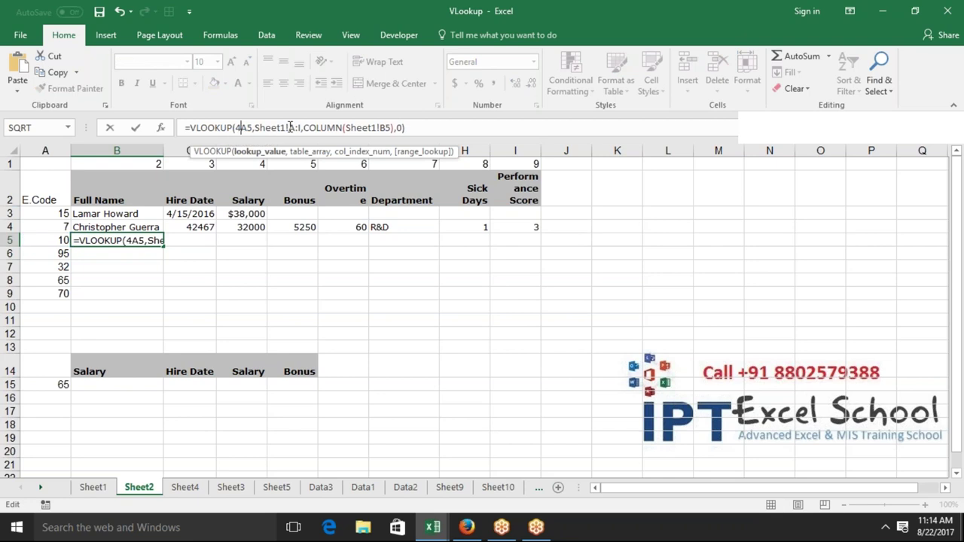
{"action": "key", "text": "BackSpace"}
{"action": "type", "text": "$"}
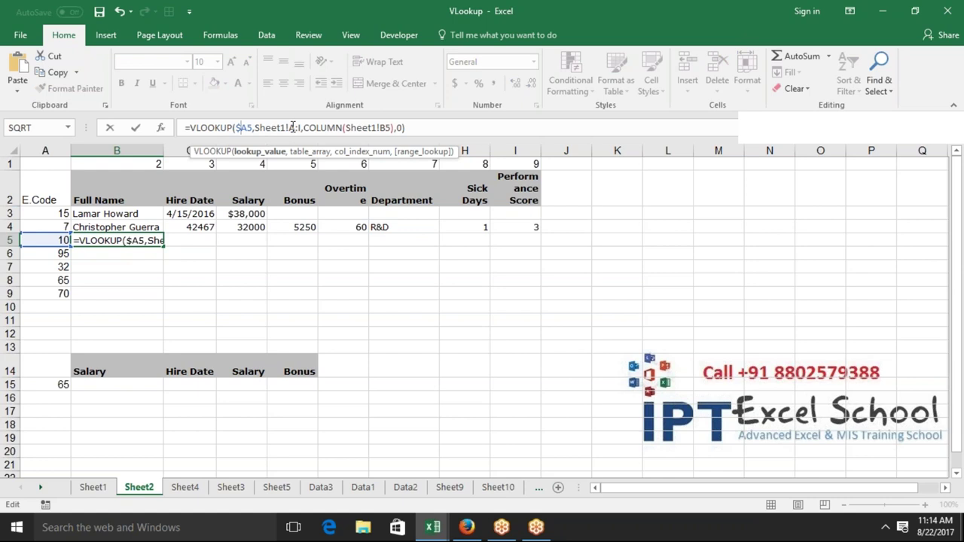
{"action": "left_click", "coordinate": [295, 127]}
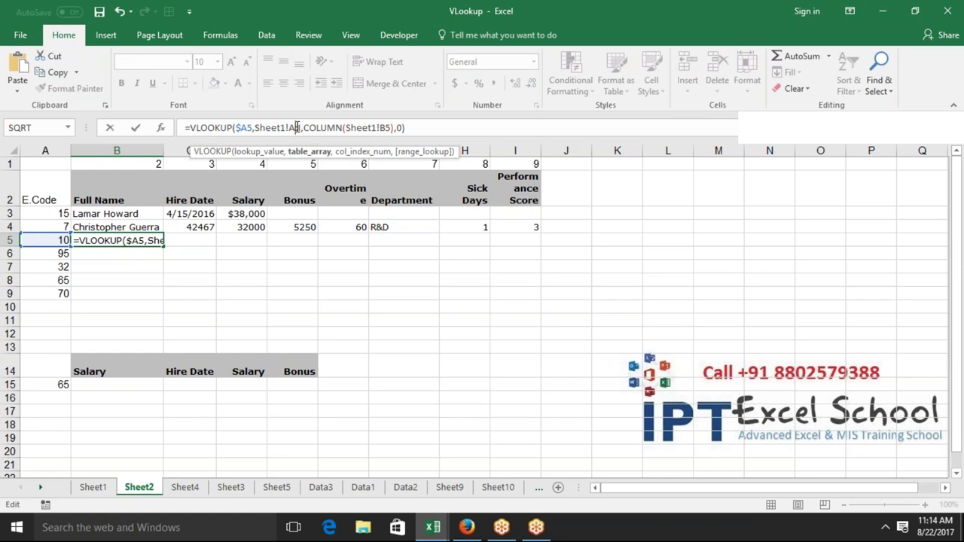
{"action": "key", "text": "F4"}
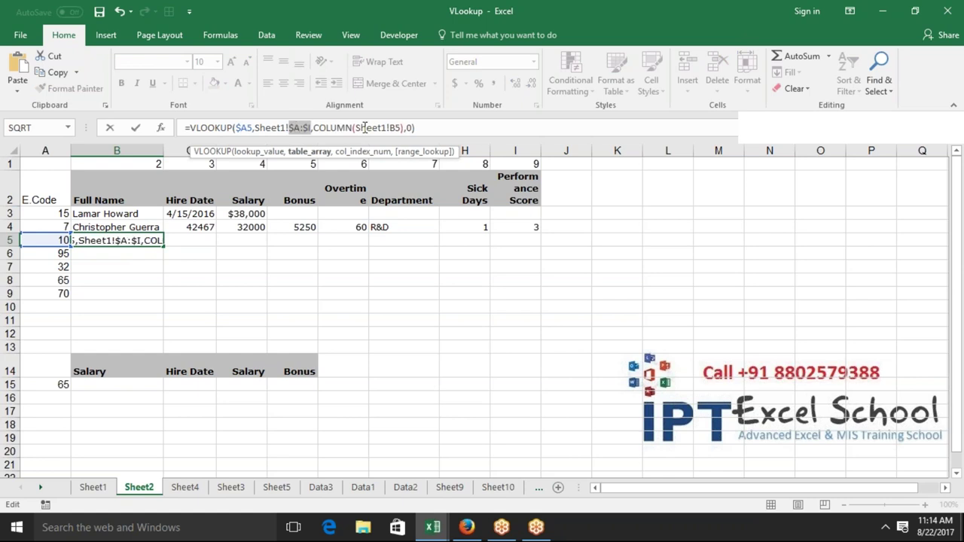
{"action": "key", "text": "ctrl+Return"}
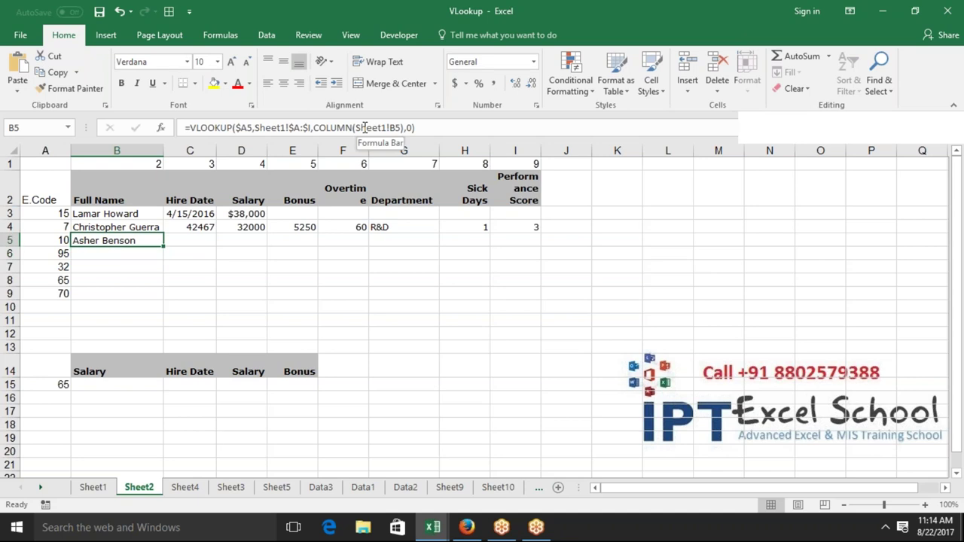
Step: Fill the lookup across B5:I5, showing salary 34000 and department Accounting for code 10
{"action": "key", "text": "shift+Right"}
{"action": "key", "text": "shift+Right"}
{"action": "key", "text": "shift+Right"}
{"action": "key", "text": "shift+Right"}
{"action": "key", "text": "shift+Right"}
{"action": "key", "text": "shift+Right"}
{"action": "key", "text": "shift+Right"}
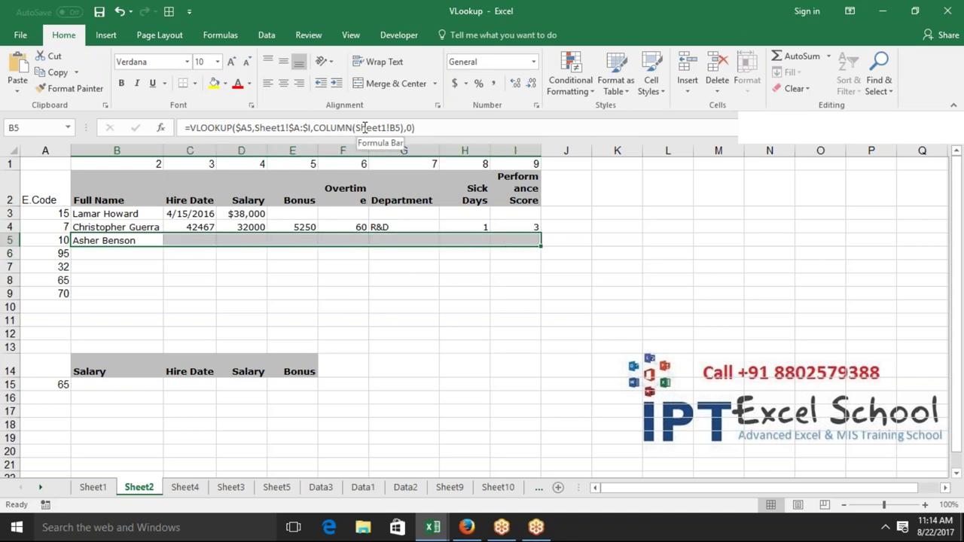
{"action": "key", "text": "ctrl+r"}
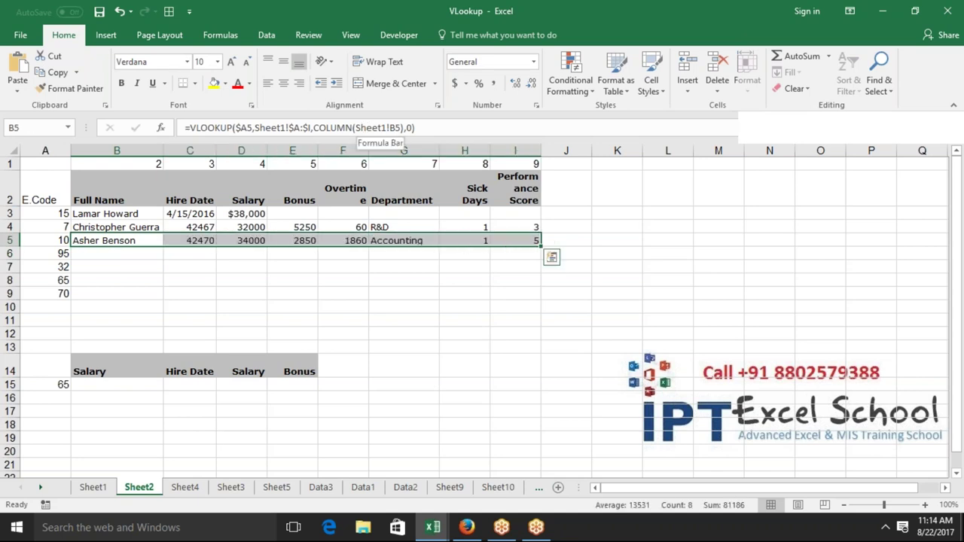
{"action": "key", "text": "Down"}
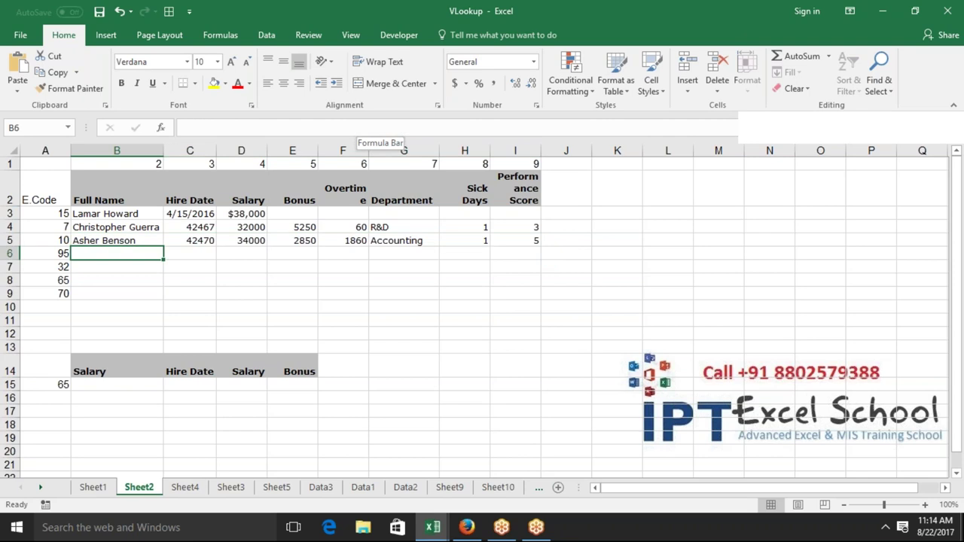
{"action": "key", "text": "Up"}
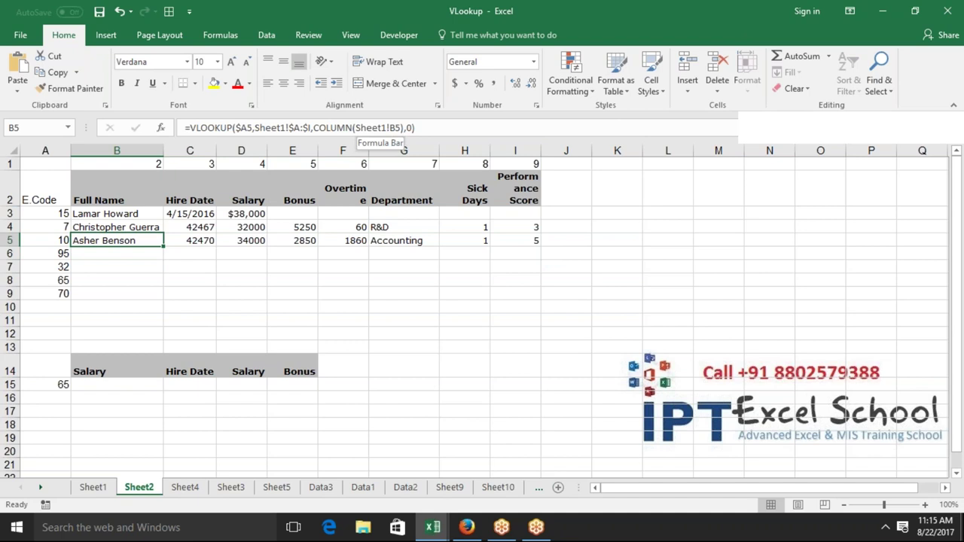
{"action": "key", "text": "Up"}
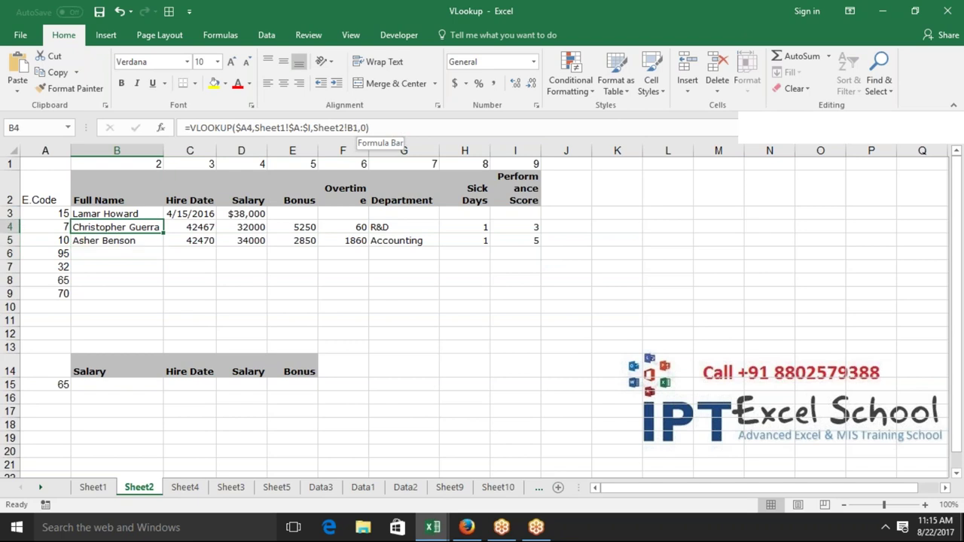
{"action": "key", "text": "Down"}
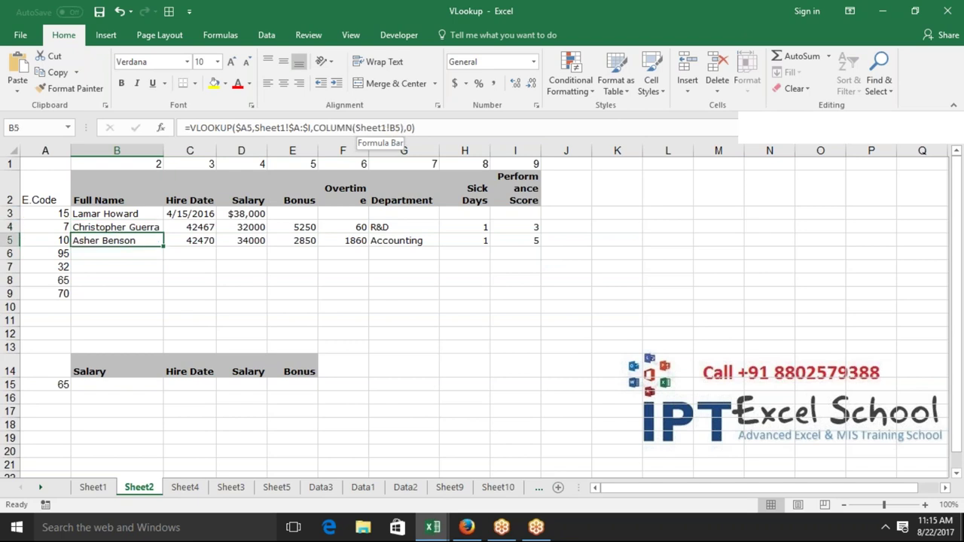
{"action": "key", "text": "Right"}
{"action": "key", "text": "Right"}
{"action": "key", "text": "Right"}
{"action": "key", "text": "Right"}
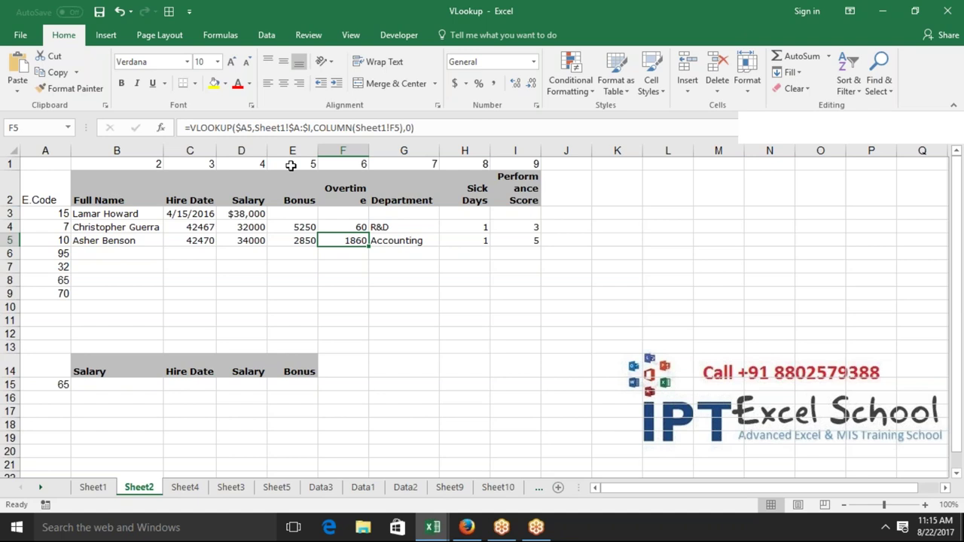
{"action": "left_click", "coordinate": [131, 256]}
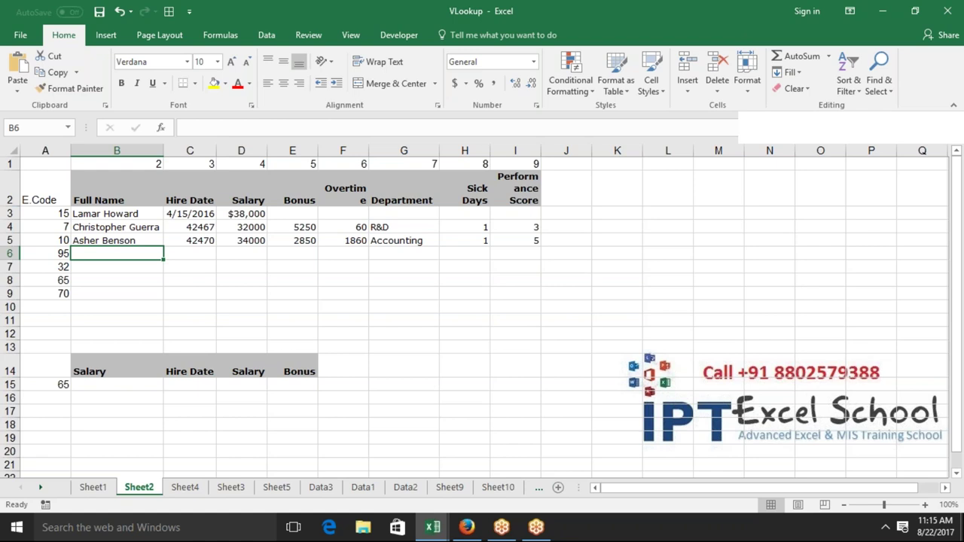
{"action": "left_click", "coordinate": [60, 248]}
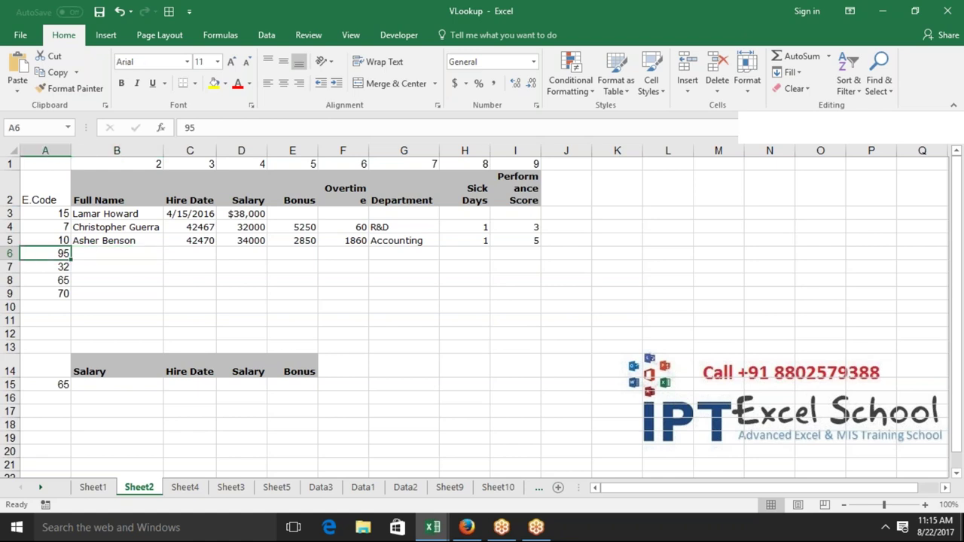
{"action": "left_click", "coordinate": [93, 487]}
{"action": "left_click", "coordinate": [145, 488]}
{"action": "key", "text": "Right"}
{"action": "key", "text": "shift+Right"}
{"action": "key", "text": "shift+Right"}
{"action": "key", "text": "shift+Right"}
{"action": "key", "text": "shift+Right"}
{"action": "key", "text": "shift+Right"}
{"action": "key", "text": "shift+Right"}
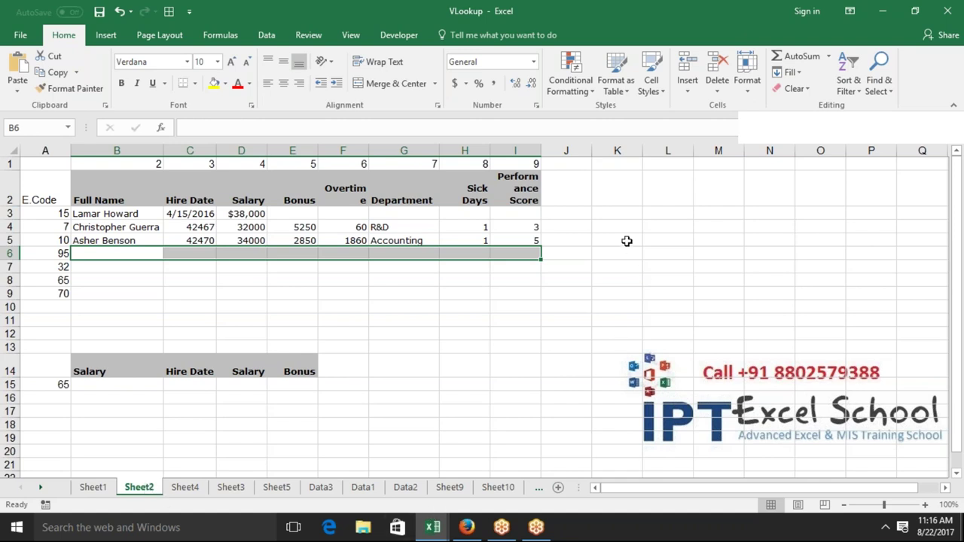
Step: Enter the numbers 1, 2, 3 and 4 across K3:N3
{"action": "left_click", "coordinate": [622, 220]}
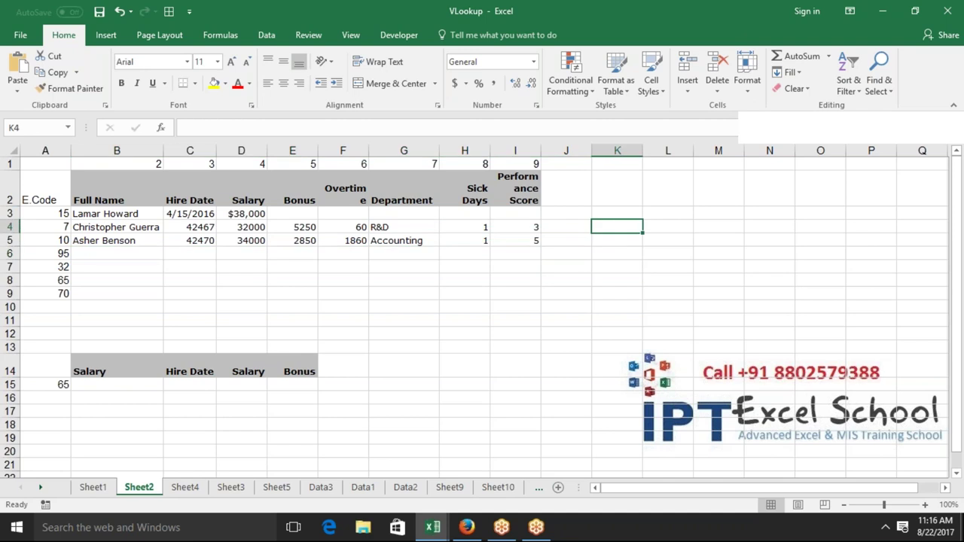
{"action": "key", "text": "Up"}
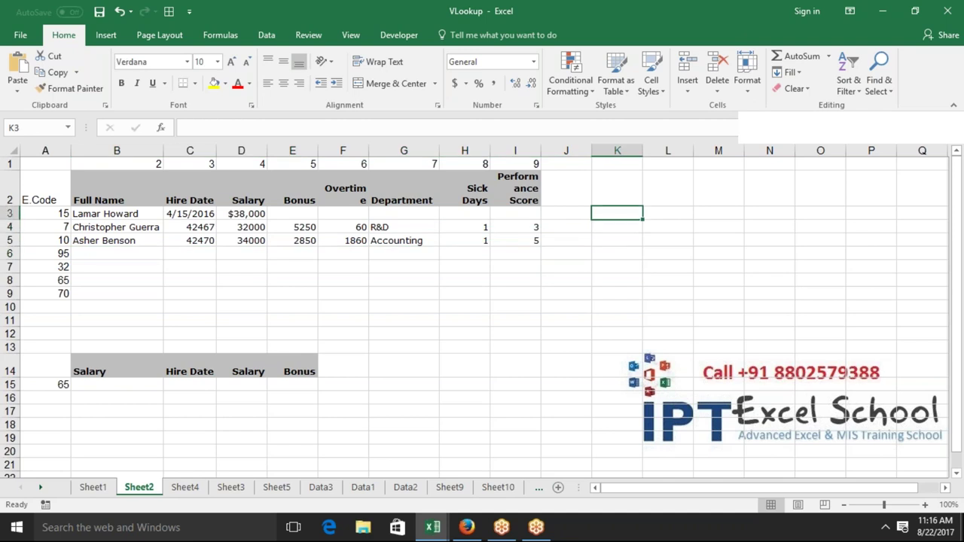
{"action": "type", "text": "1"}
{"action": "key", "text": "Tab"}
{"action": "type", "text": "2"}
{"action": "key", "text": "Tab"}
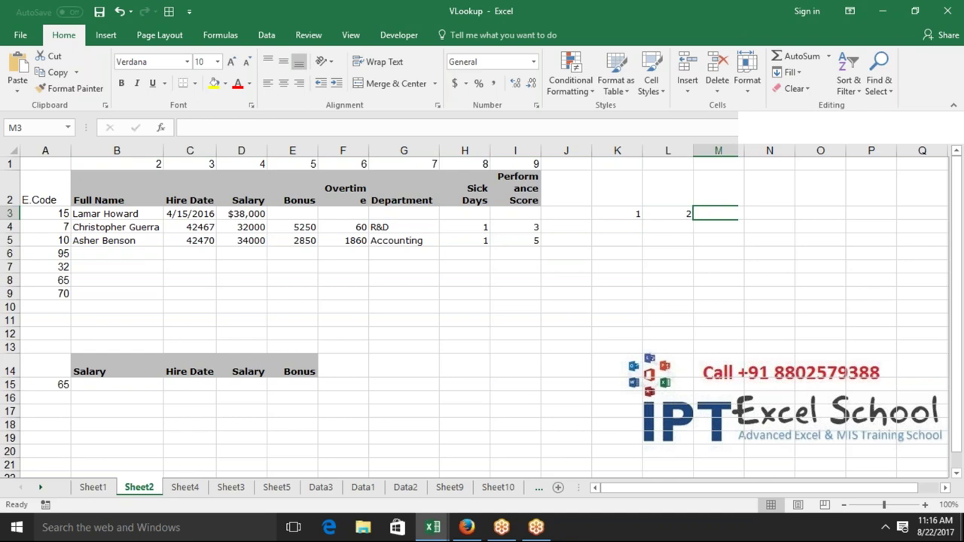
{"action": "type", "text": "3"}
{"action": "key", "text": "Tab"}
{"action": "type", "text": "4"}
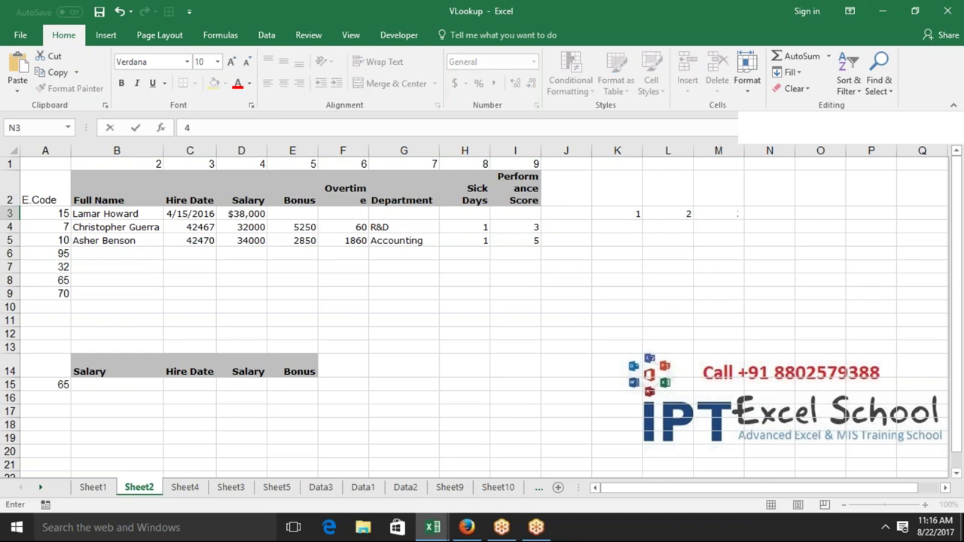
{"action": "key", "text": "Return"}
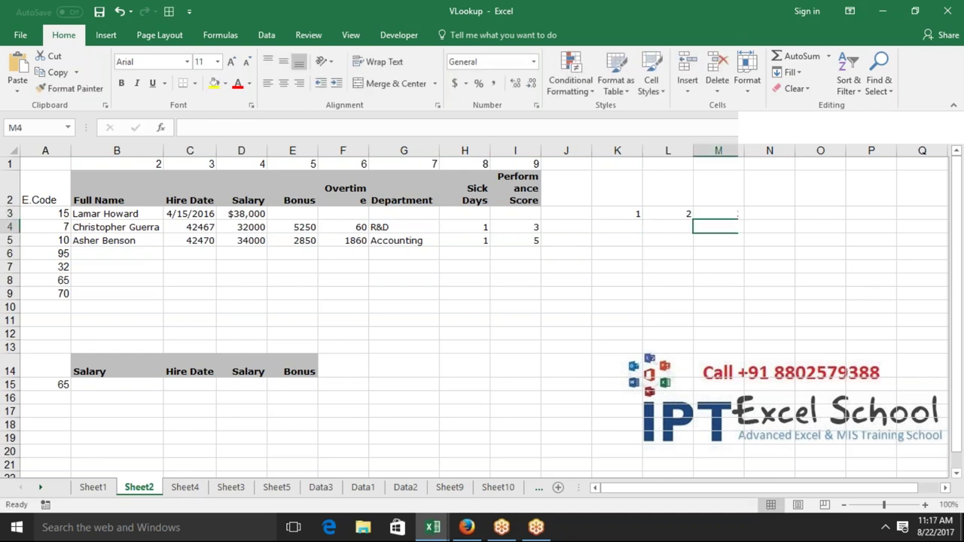
Step: Enter the array constant ={1,2,3,4} across K4:M4, returning 1, 2, 3
{"action": "type", "text": "="}
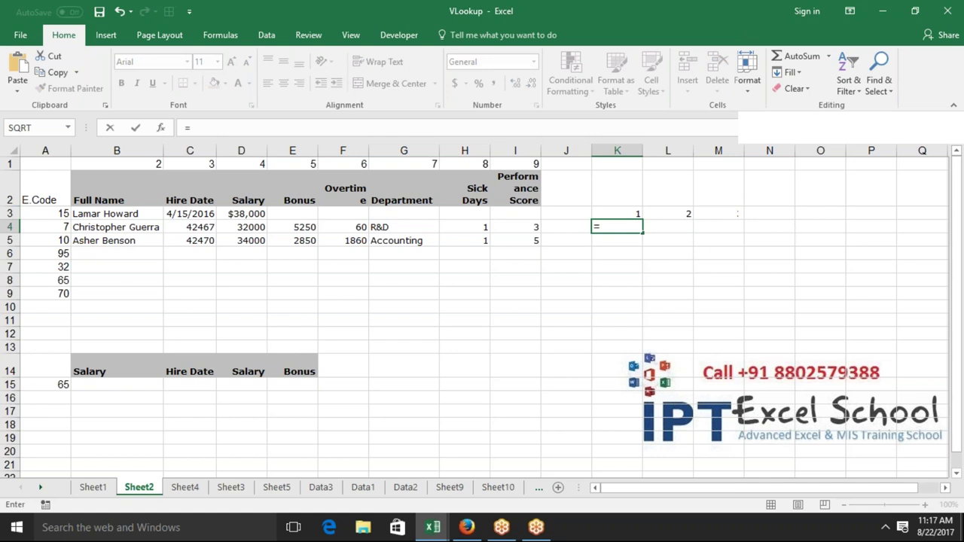
{"action": "type", "text": "{1,2,3,"}
{"action": "type", "text": "4"}
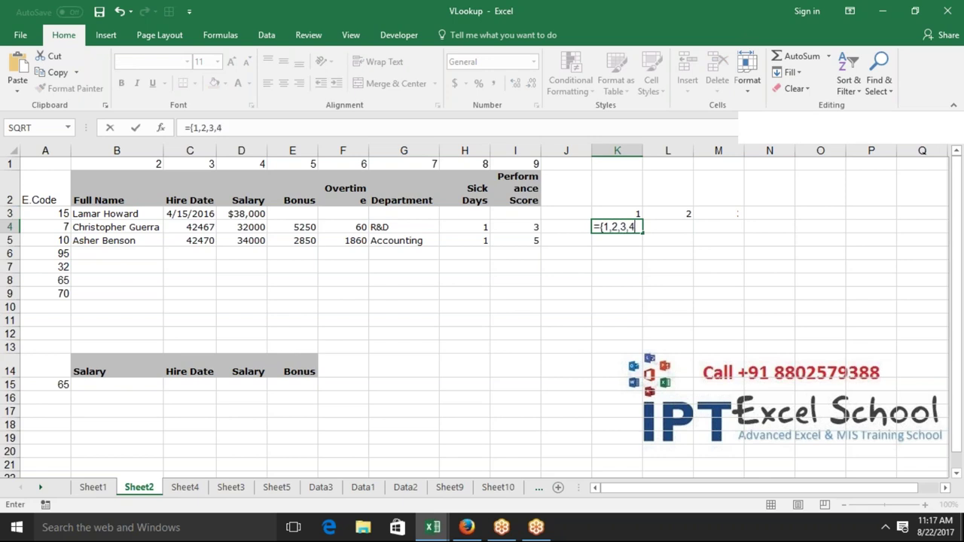
{"action": "type", "text": "}"}
{"action": "key", "text": "Return"}
{"action": "left_click_drag", "start_coordinate": [617, 227], "coordinate": [719, 227]}
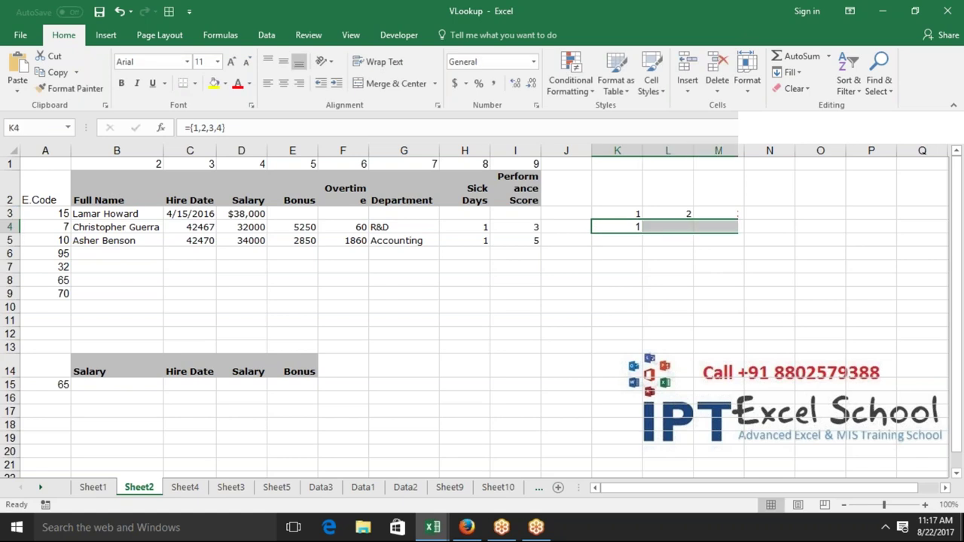
{"action": "key", "text": "F2"}
{"action": "key", "text": "ctrl+shift+Return"}
{"action": "key", "text": "F2"}
{"action": "key", "text": "Escape"}
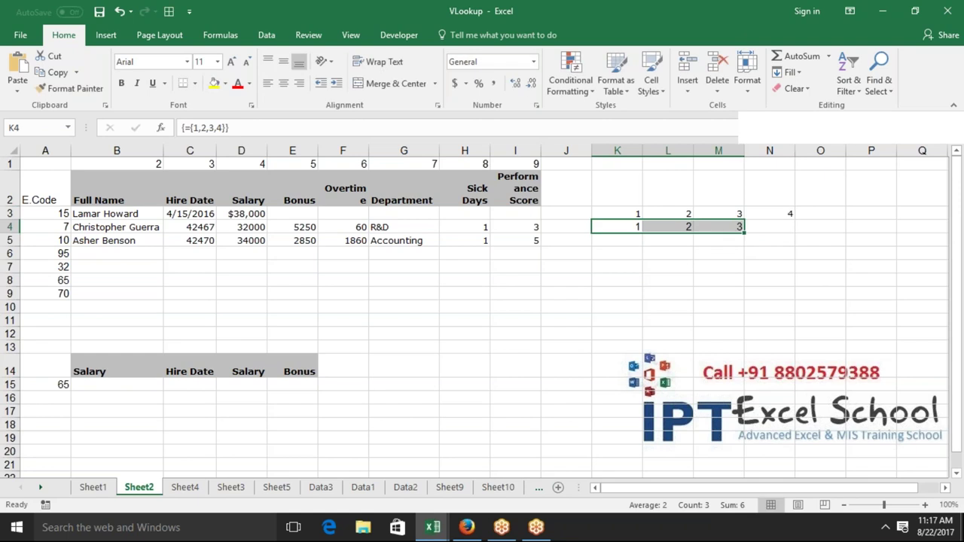
{"action": "left_click", "coordinate": [723, 227]}
{"action": "key", "text": "Left"}
{"action": "key", "text": "Left"}
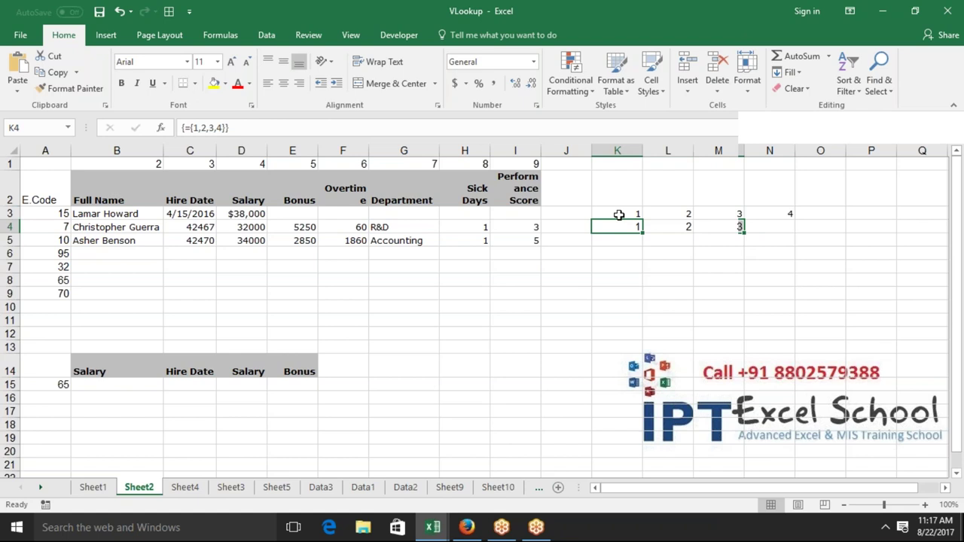
{"action": "left_click", "coordinate": [114, 254]}
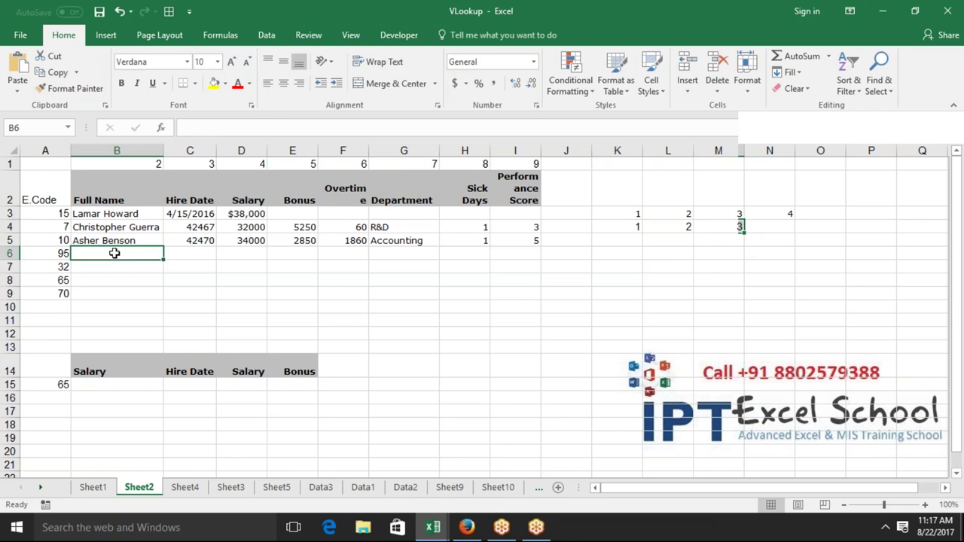
Step: Select B6:I6 and start =VLOOKUP( using A6's employee code 95 as lookup value
{"action": "type", "text": "=vl"}
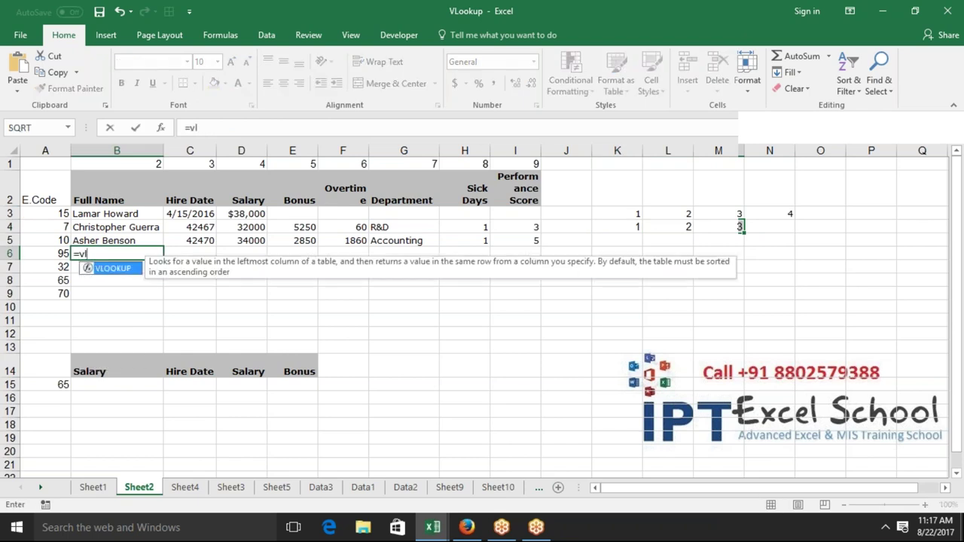
{"action": "key", "text": "Escape"}
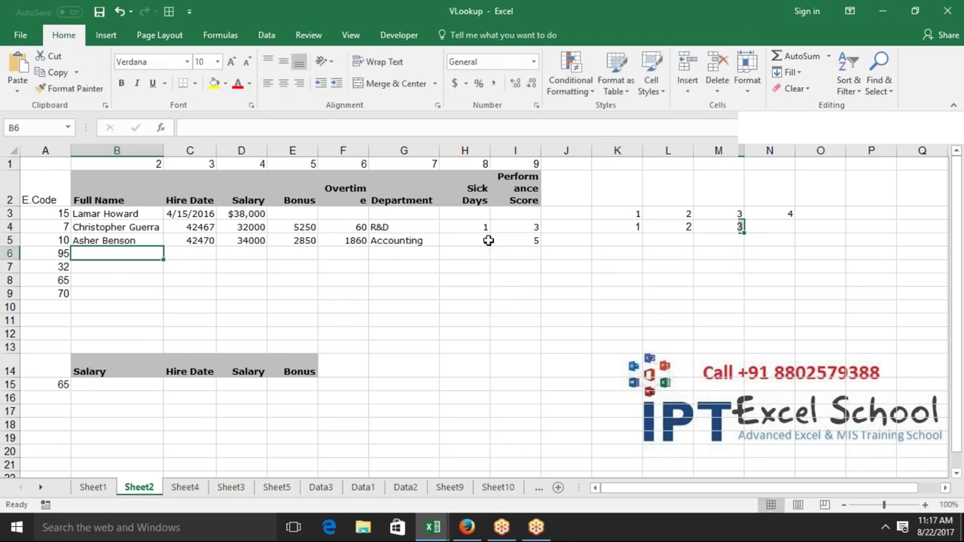
{"action": "left_click", "coordinate": [501, 251]}
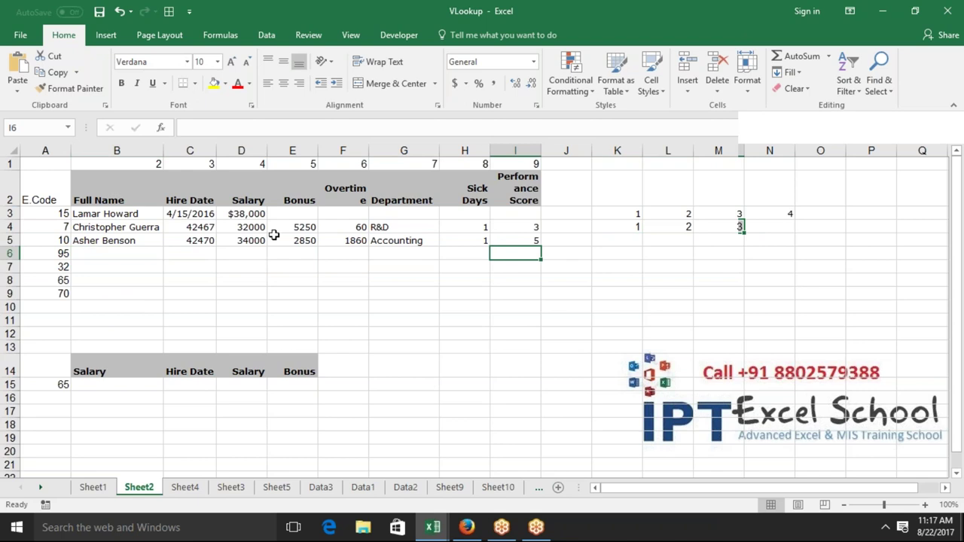
{"action": "left_click", "coordinate": [148, 254]}
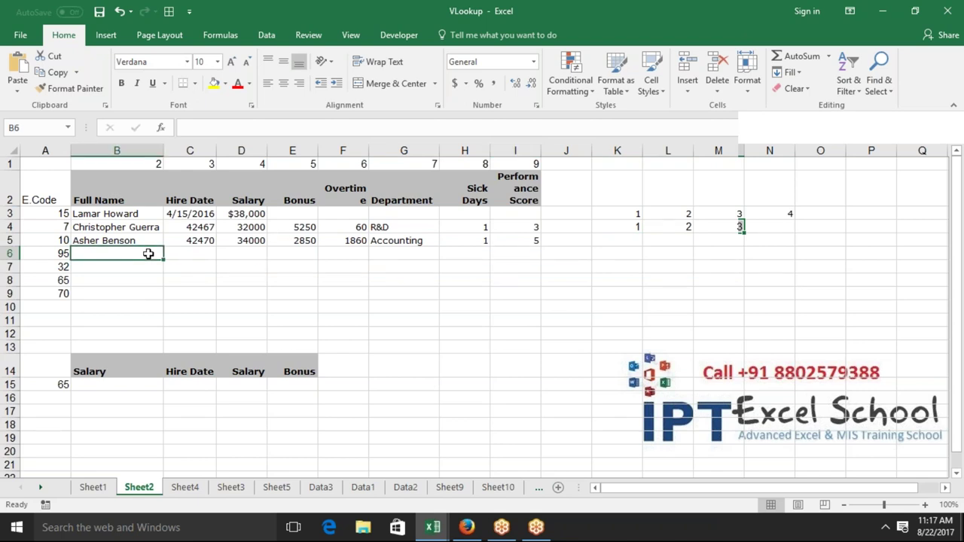
{"action": "key", "text": "shift+Right"}
{"action": "key", "text": "shift+Right"}
{"action": "key", "text": "shift+Right"}
{"action": "key", "text": "shift+Right"}
{"action": "key", "text": "shift+Right"}
{"action": "key", "text": "shift+Right"}
{"action": "key", "text": "shift+Right"}
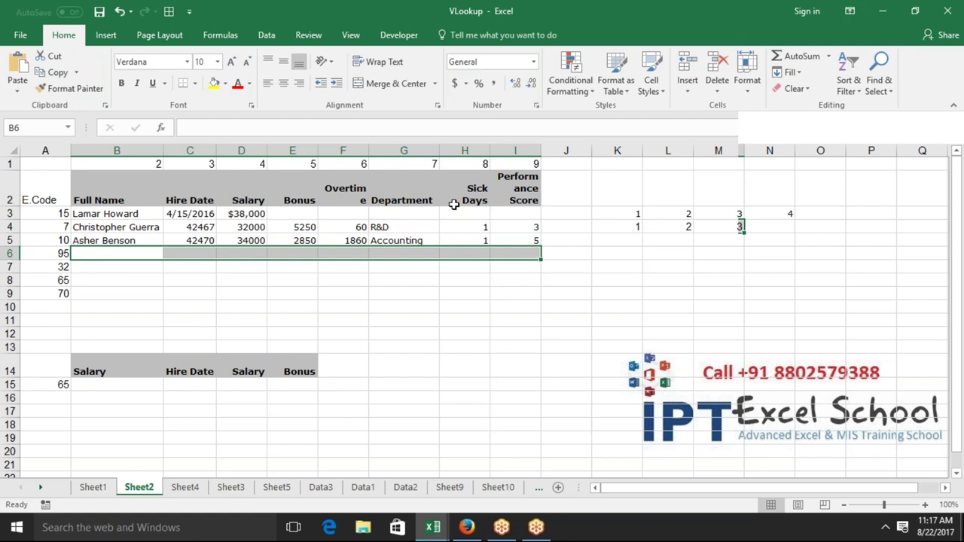
{"action": "type", "text": "=vl"}
{"action": "key", "text": "Tab"}
{"action": "key", "text": "Left"}
{"action": "type", "text": ","}
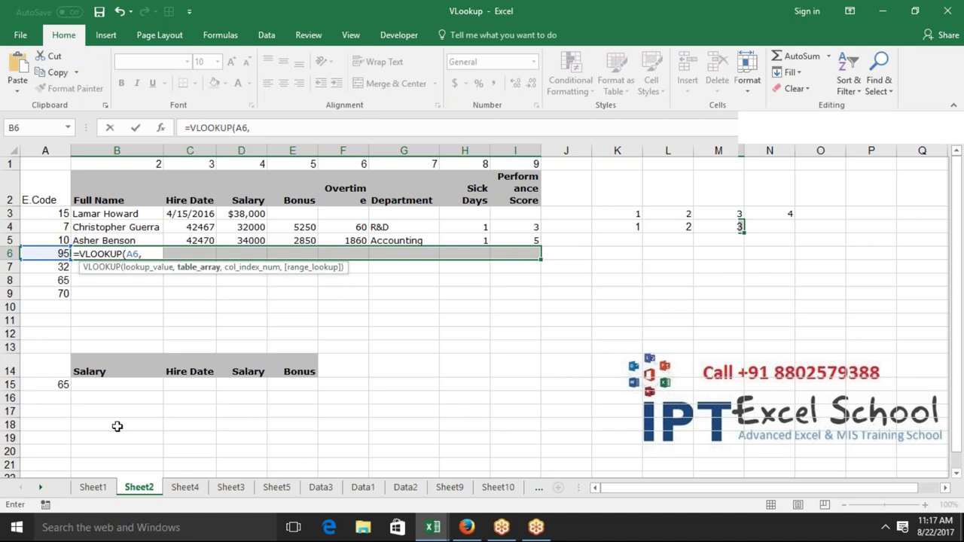
Step: Finish row 6's VLOOKUP on Sheet1 columns A:I, columns 2–9, exact match, as an array
{"action": "left_click", "coordinate": [102, 488]}
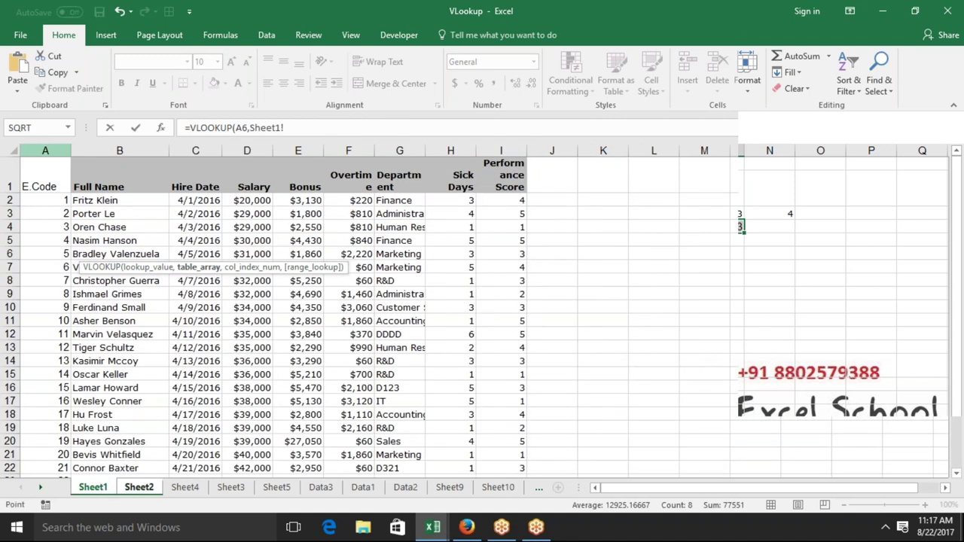
{"action": "left_click_drag", "start_coordinate": [47, 149], "coordinate": [497, 191]}
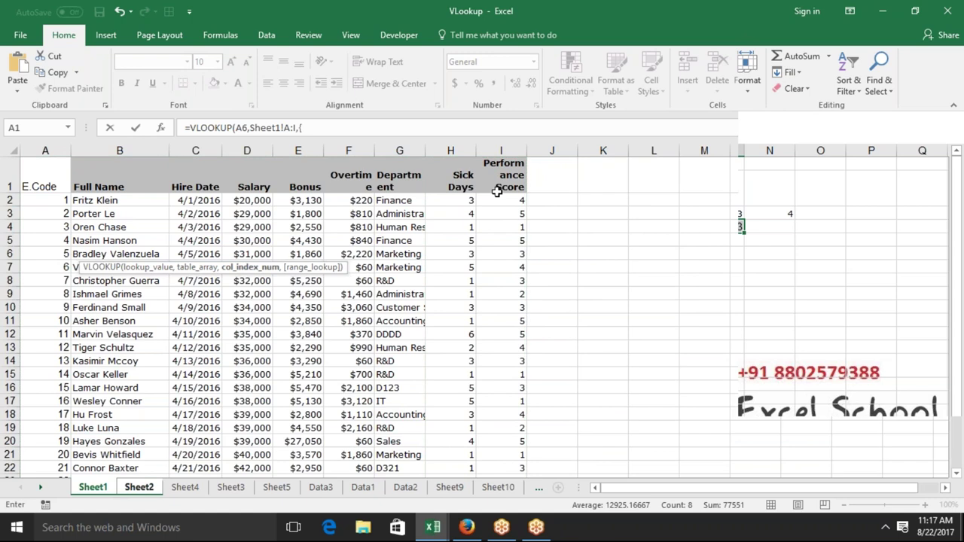
{"action": "type", "text": "2,3,"}
{"action": "type", "text": "4,5,"}
{"action": "type", "text": "6,7,8,9"}
{"action": "type", "text": "0"}
{"action": "key", "text": "BackSpace"}
{"action": "type", "text": ",0)"}
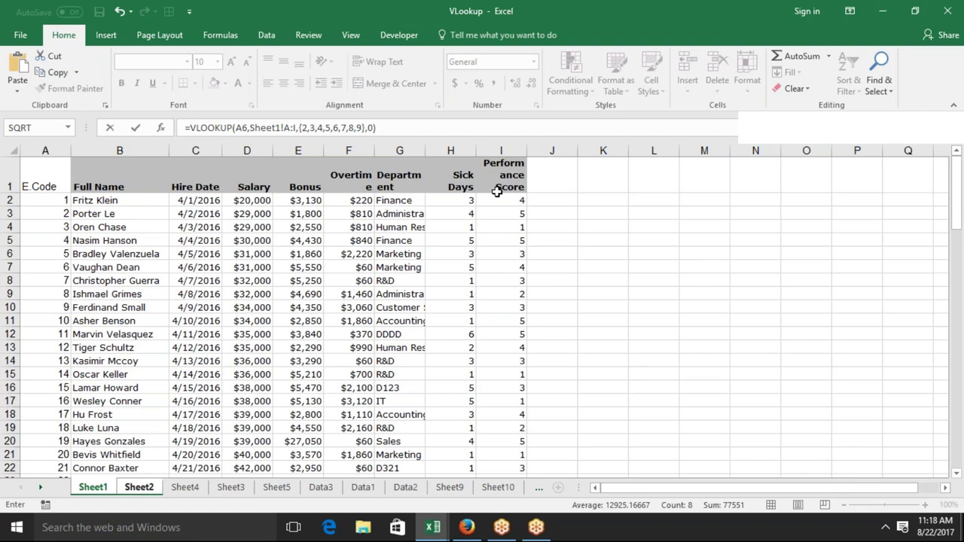
{"action": "key", "text": "ctrl+shift+Return"}
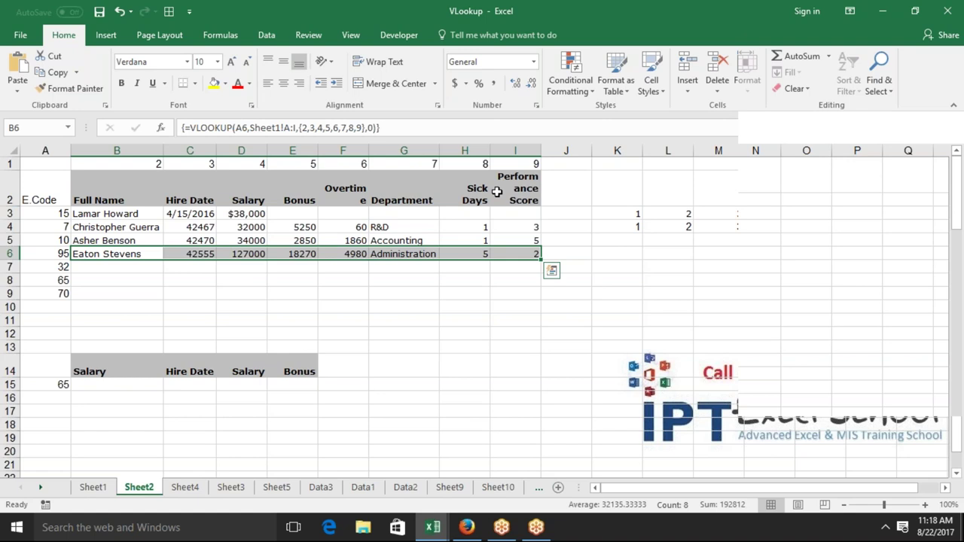
Step: Open B3's name-lookup VLOOKUP and highlight its FALSE exact-match argument
{"action": "key", "text": "Down"}
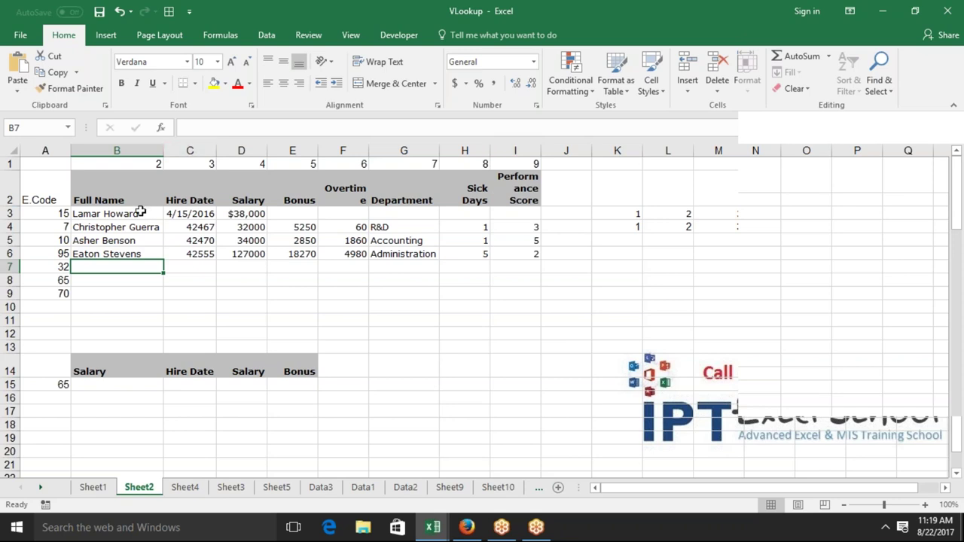
{"action": "double_click", "coordinate": [142, 211]}
{"action": "double_click", "coordinate": [220, 214]}
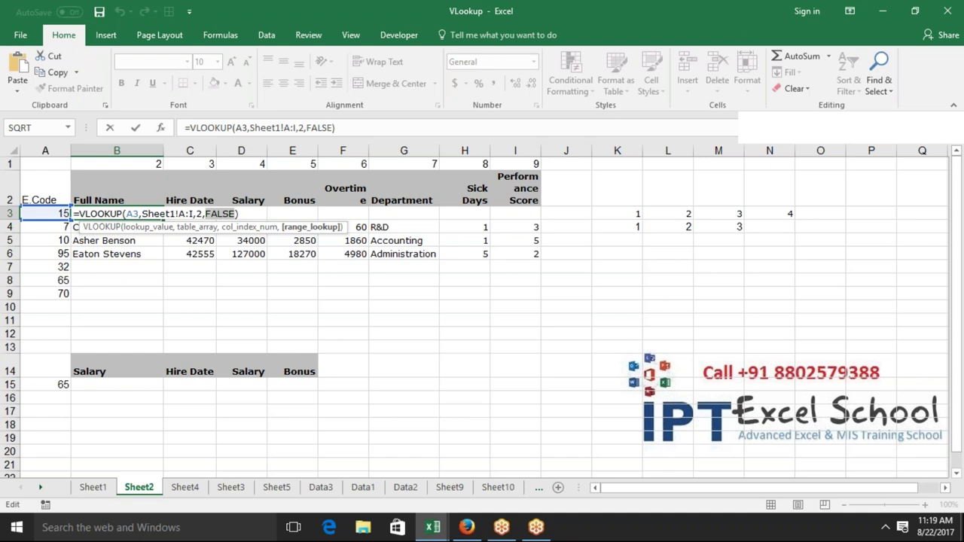
{"action": "key", "text": "ctrl+Return"}
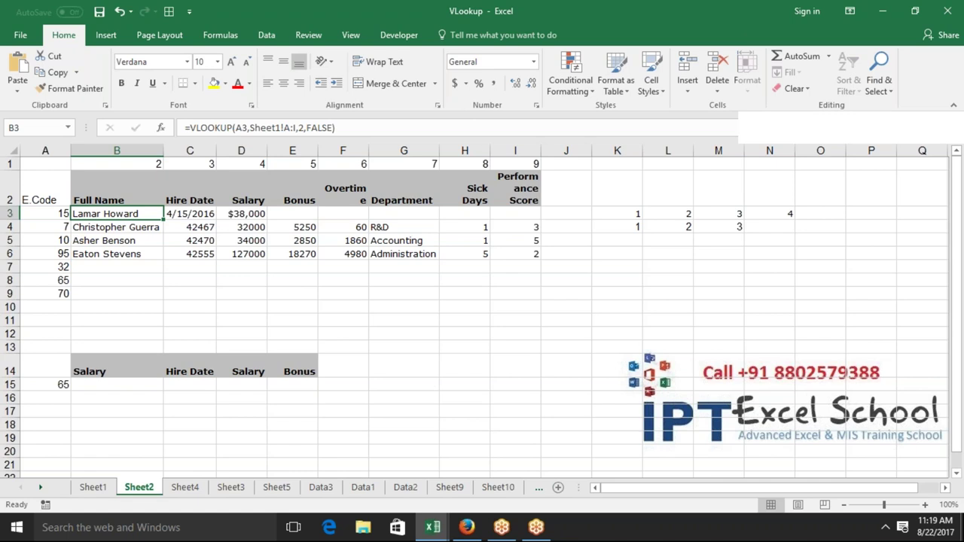
{"action": "key", "text": "Down"}
{"action": "key", "text": "Down"}
{"action": "key", "text": "Down"}
{"action": "key", "text": "Down"}
{"action": "key", "text": "Down"}
{"action": "key", "text": "Down"}
{"action": "key", "text": "Down"}
{"action": "key", "text": "Down"}
{"action": "key", "text": "Down"}
{"action": "key", "text": "Down"}
{"action": "key", "text": "Up"}
{"action": "key", "text": "Right"}
{"action": "key", "text": "Right"}
{"action": "key", "text": "Right"}
{"action": "key", "text": "Left"}
{"action": "key", "text": "Left"}
{"action": "key", "text": "Left"}
{"action": "key", "text": "Right"}
{"action": "key", "text": "Right"}
{"action": "key", "text": "Right"}
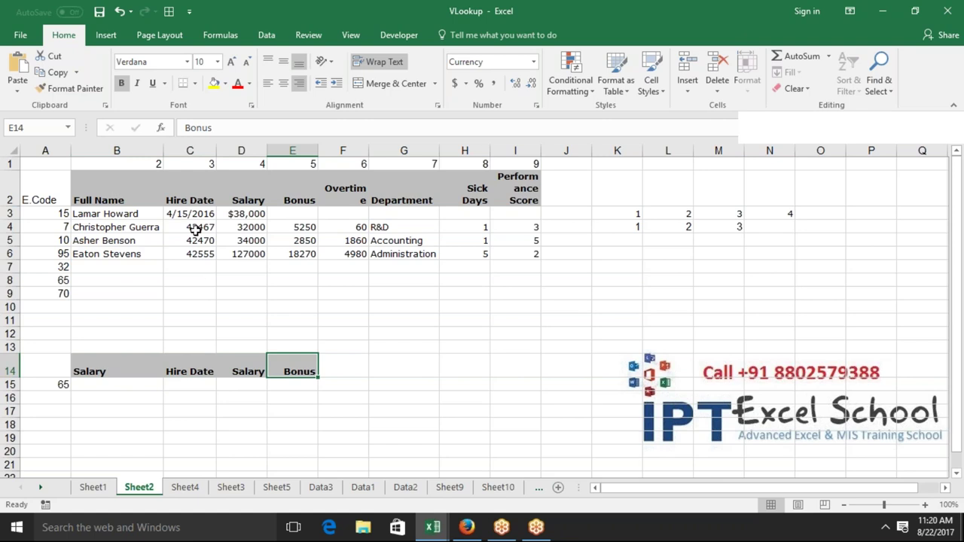
{"action": "left_click", "coordinate": [194, 251]}
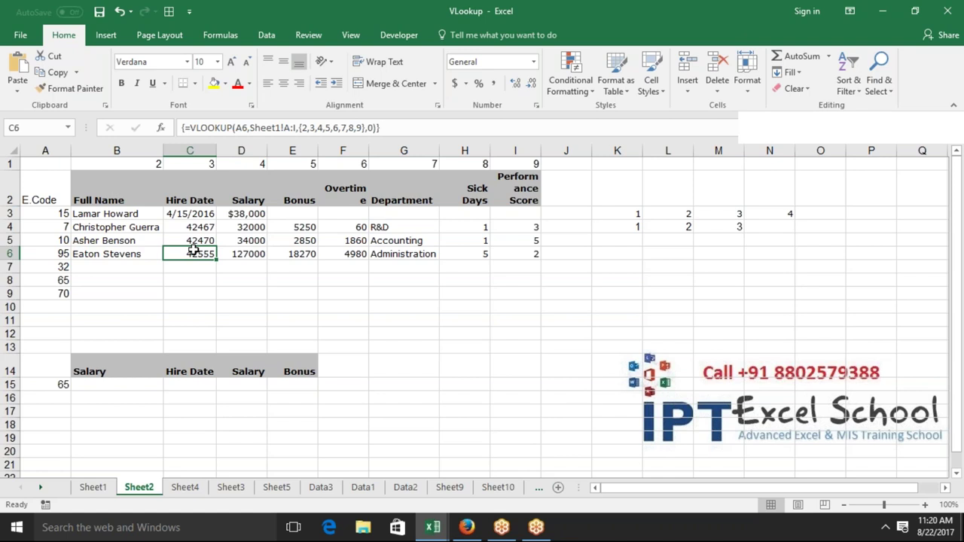
{"action": "key", "text": "BackSpace"}
{"action": "key", "text": "Escape"}
{"action": "key", "text": "Left"}
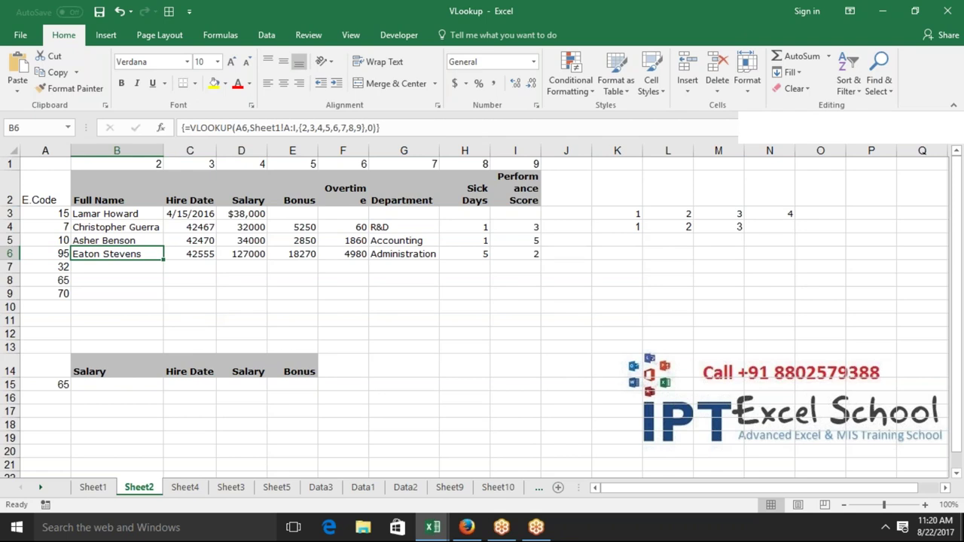
{"action": "key", "text": "Delete"}
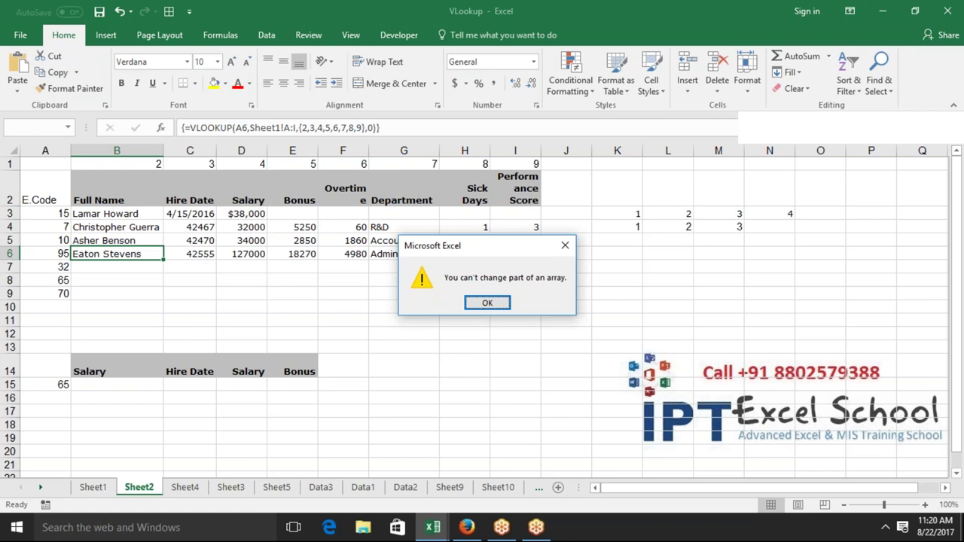
{"action": "key", "text": "Return"}
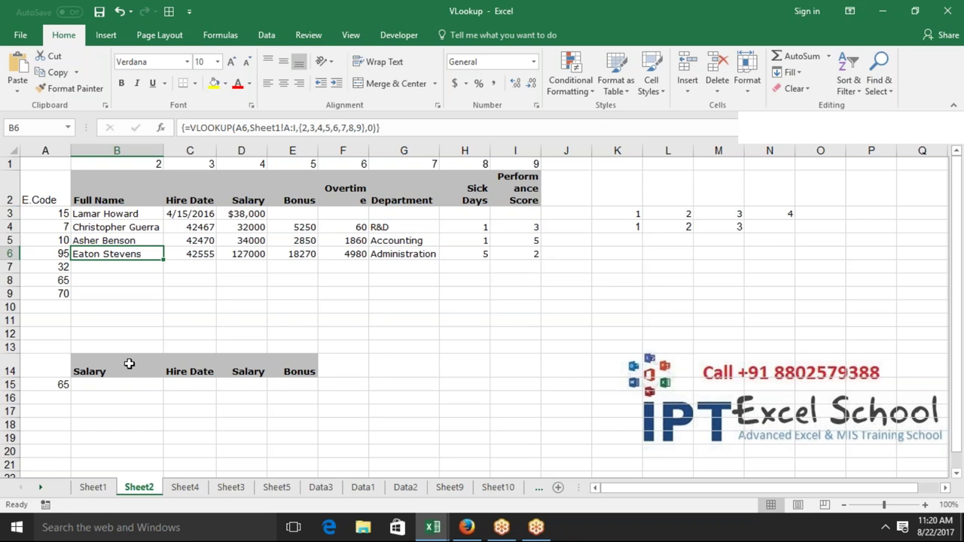
{"action": "key", "text": "Up"}
{"action": "key", "text": "Up"}
{"action": "key", "text": "Up"}
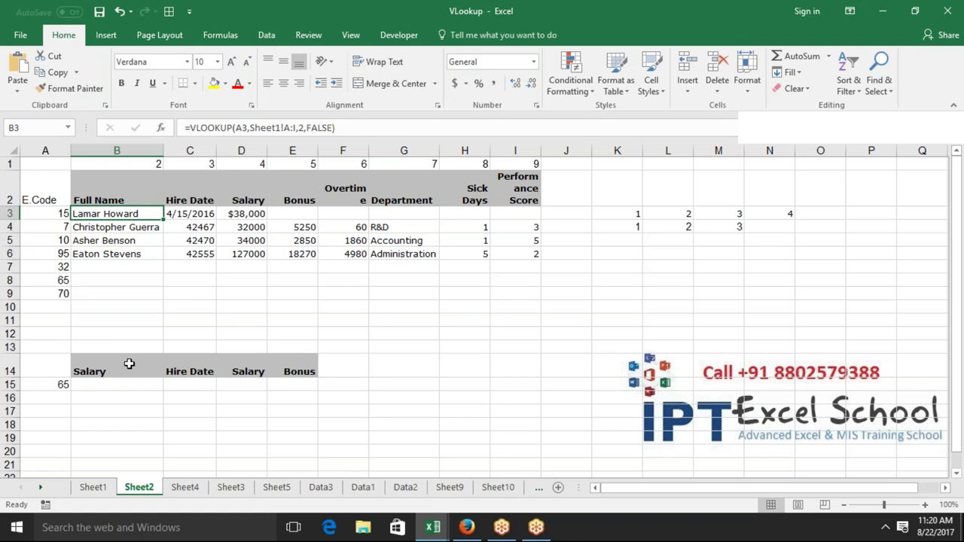
{"action": "key", "text": "Down"}
{"action": "key", "text": "Down"}
{"action": "key", "text": "Down"}
{"action": "key", "text": "Down"}
{"action": "key", "text": "Down"}
{"action": "key", "text": "Down"}
{"action": "key", "text": "Down"}
{"action": "key", "text": "Down"}
{"action": "key", "text": "Down"}
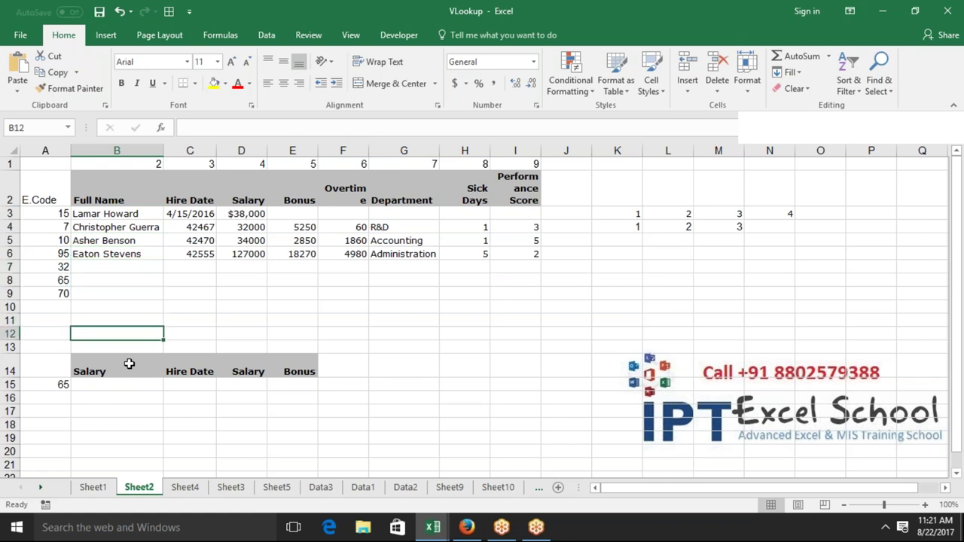
{"action": "left_click", "coordinate": [130, 365]}
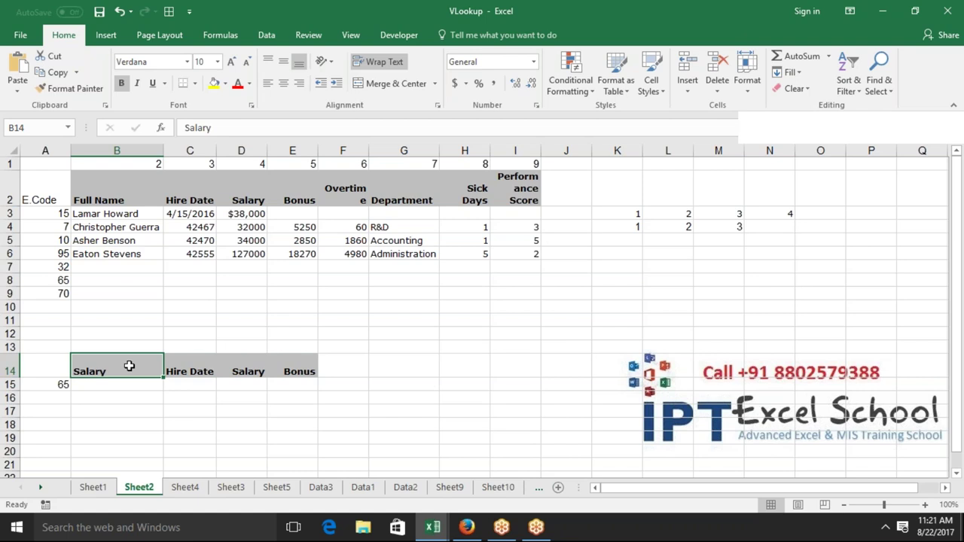
{"action": "key", "text": "Up"}
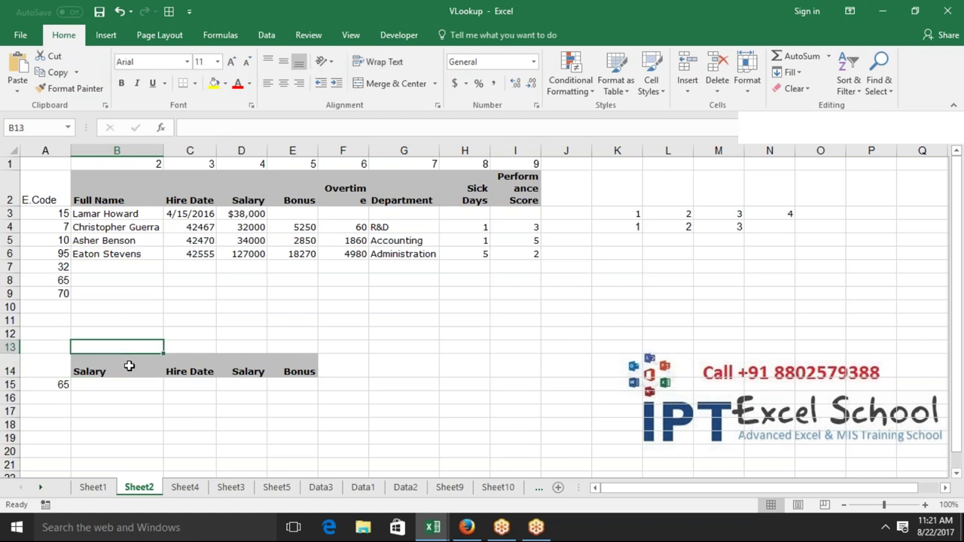
Step: Enter =MATCH(B14,Sheet1!1:1,0) in B13, returning 4 for the Salary heading
{"action": "type", "text": "="}
{"action": "type", "text": "=ma"}
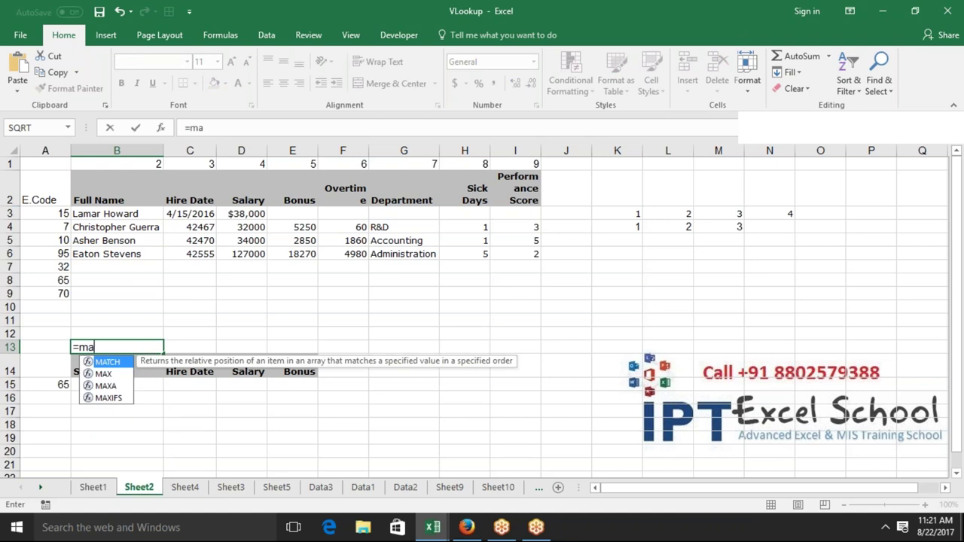
{"action": "key", "text": "Tab"}
{"action": "left_click", "coordinate": [117, 373]}
{"action": "type", "text": ","}
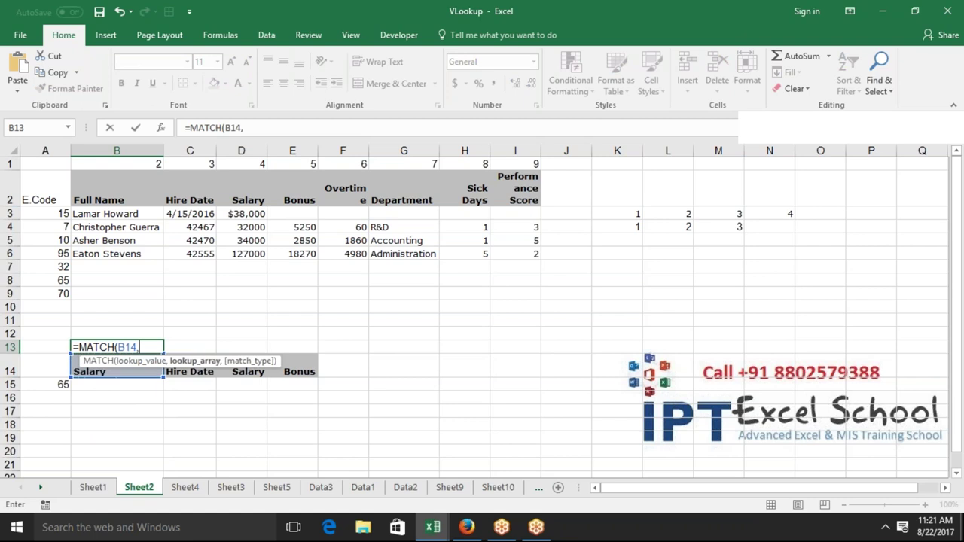
{"action": "left_click", "coordinate": [92, 487]}
{"action": "left_click", "coordinate": [10, 186]}
{"action": "type", "text": ","}
{"action": "key", "text": "Down"}
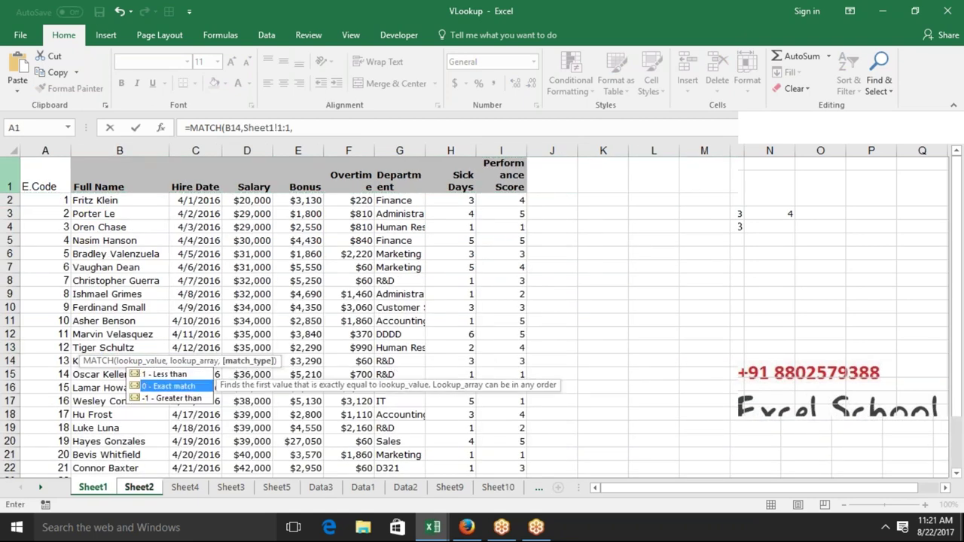
{"action": "key", "text": "Tab"}
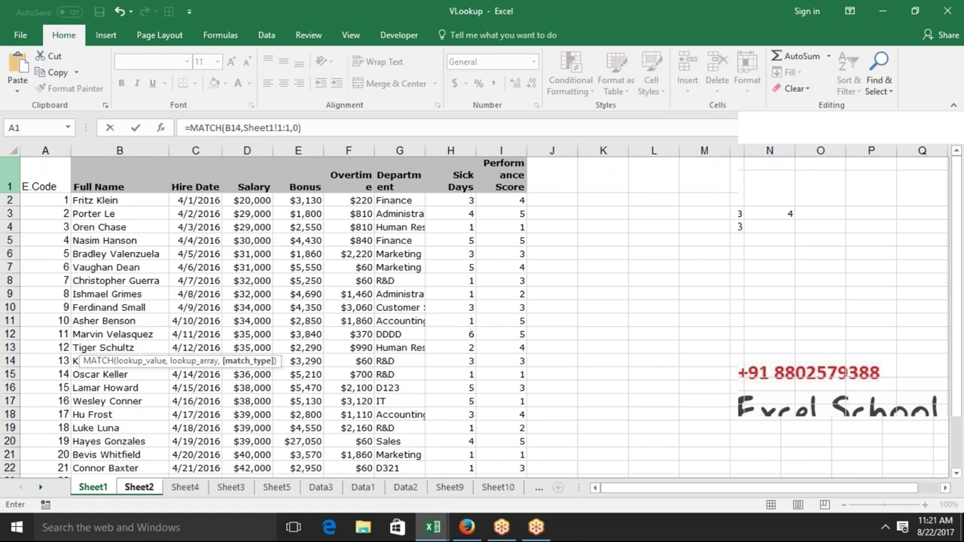
{"action": "key", "text": "Return"}
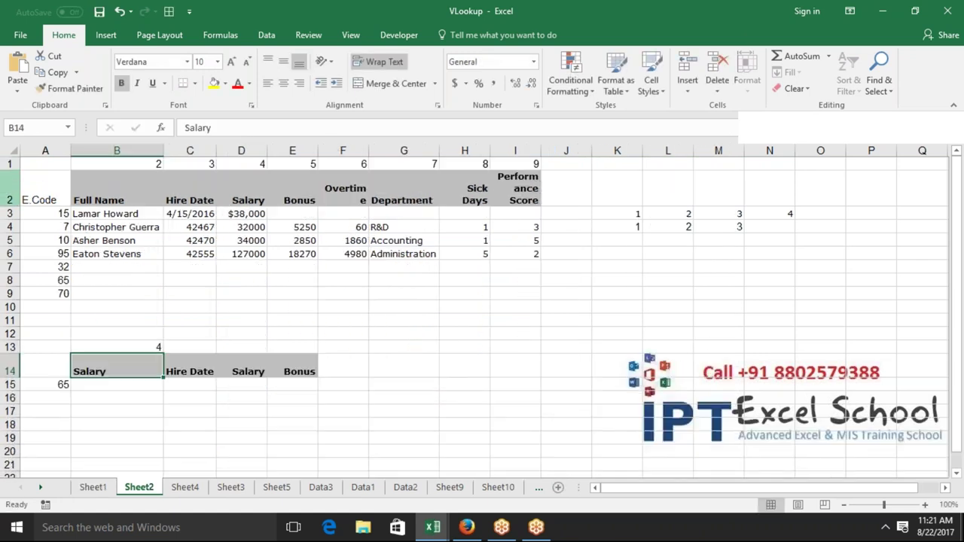
{"action": "left_click", "coordinate": [117, 347]}
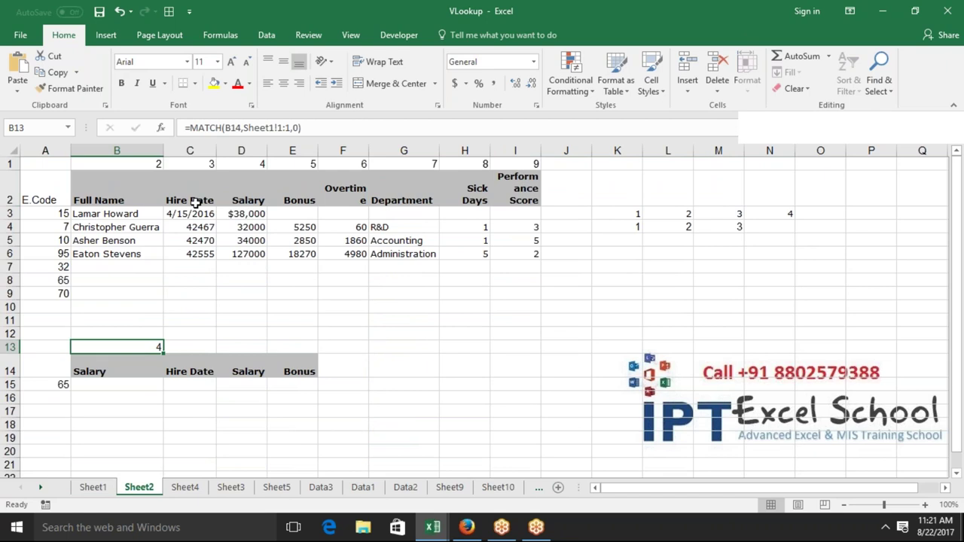
{"action": "left_click", "coordinate": [196, 217]}
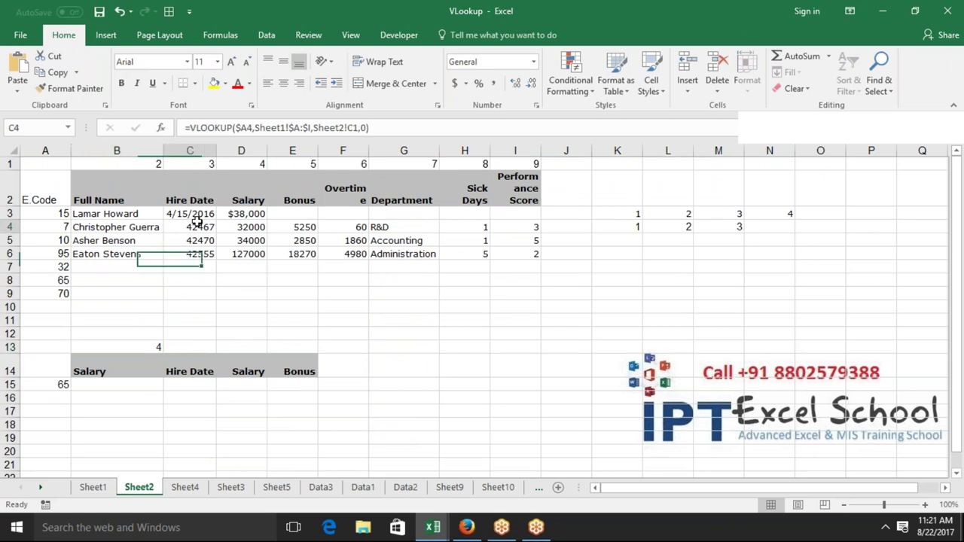
Step: Enter =VLOOKUP(A15,Sheet1!A:I,Sheet2!B13,0) in B15, returning salary 69000 for code 65
{"action": "left_click", "coordinate": [256, 164]}
{"action": "left_click", "coordinate": [153, 386]}
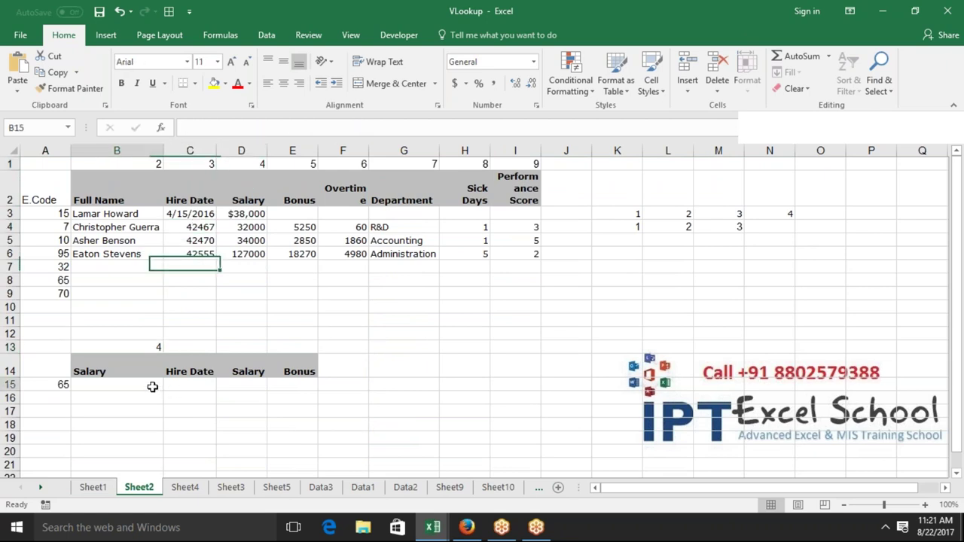
{"action": "type", "text": "=vl"}
{"action": "key", "text": "Tab"}
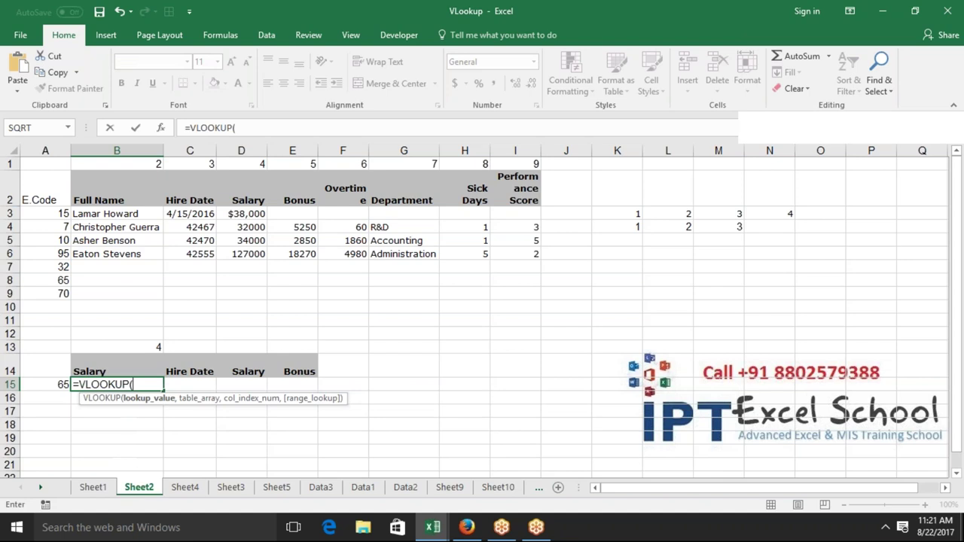
{"action": "left_click", "coordinate": [45, 384]}
{"action": "type", "text": ","}
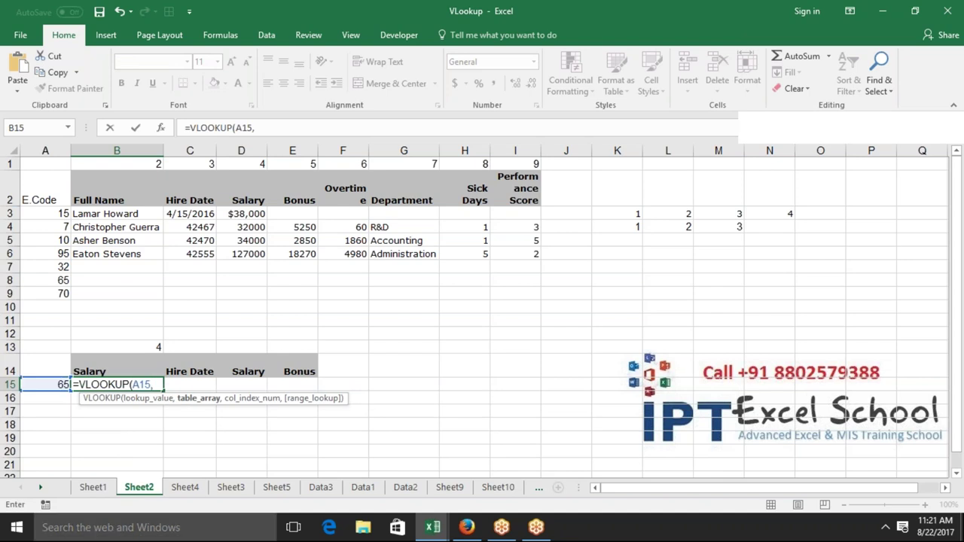
{"action": "left_click", "coordinate": [101, 491]}
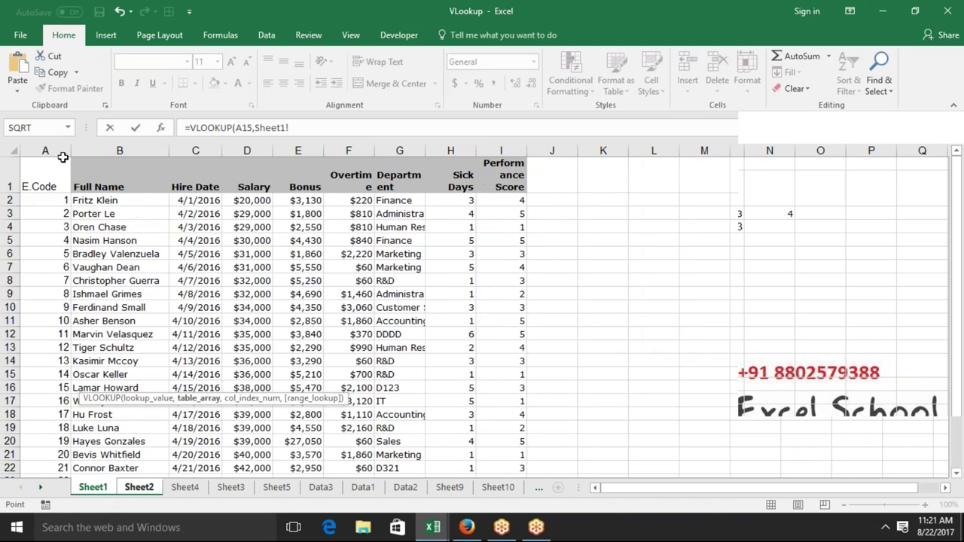
{"action": "left_click_drag", "start_coordinate": [45, 151], "coordinate": [501, 150]}
{"action": "type", "text": ","}
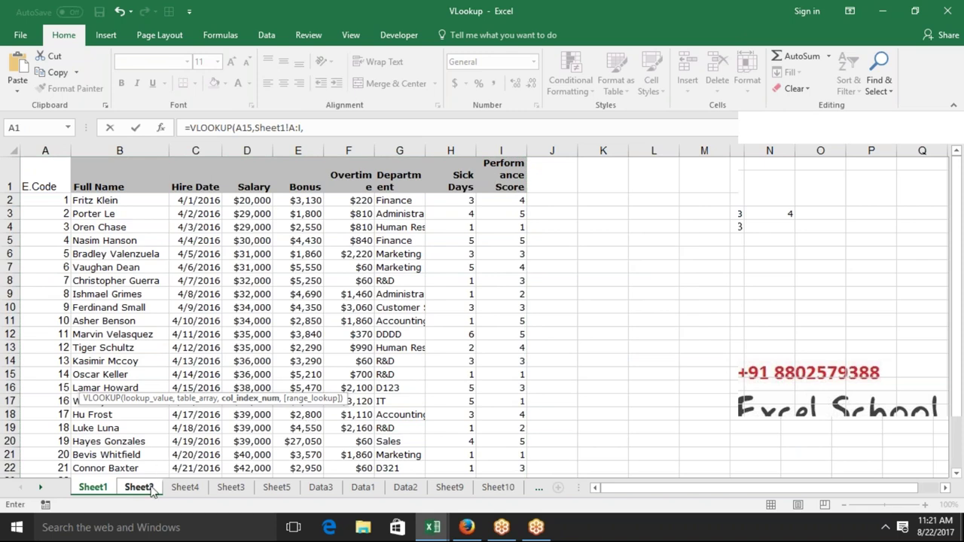
{"action": "left_click", "coordinate": [138, 487]}
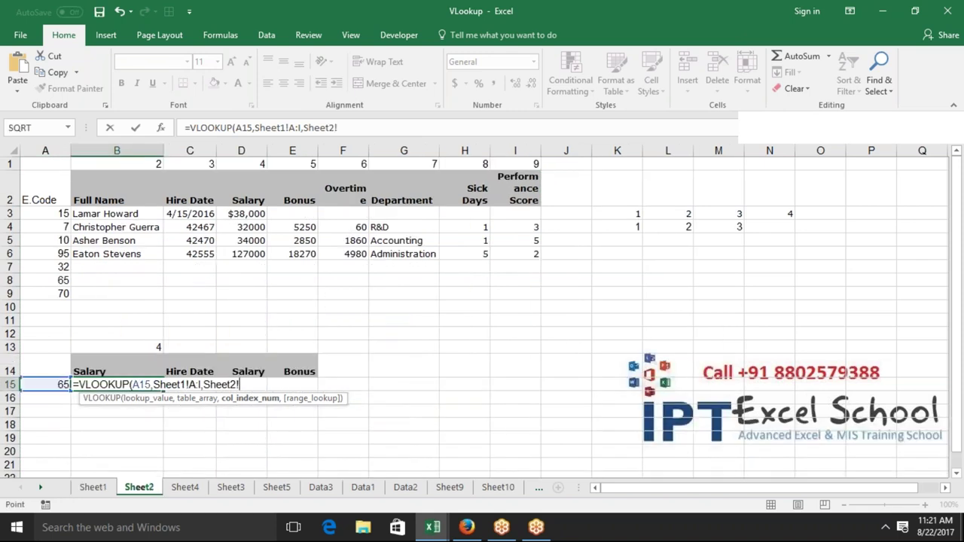
{"action": "left_click", "coordinate": [150, 352]}
{"action": "type", "text": ",0"}
{"action": "key", "text": "Return"}
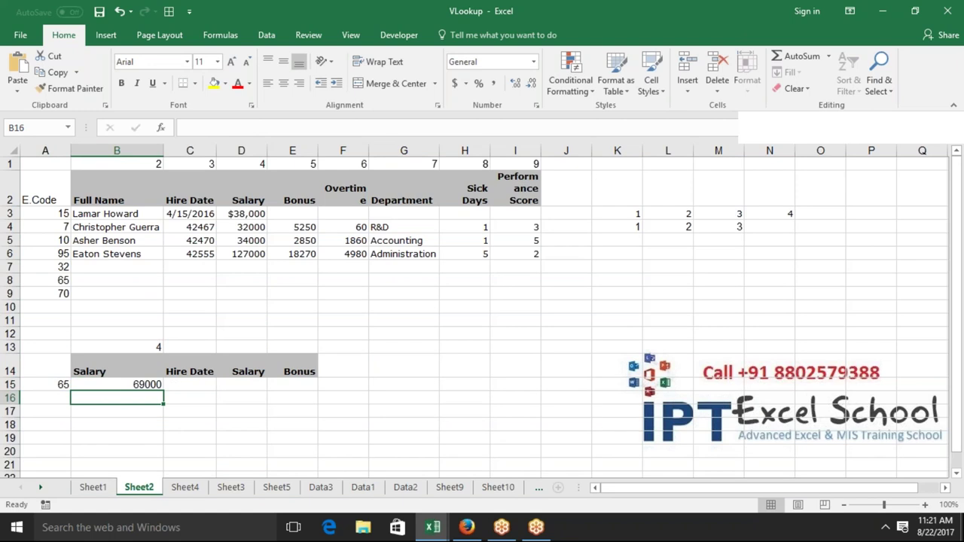
{"action": "key", "text": "Up"}
{"action": "key", "text": "Up"}
{"action": "key", "text": "Up"}
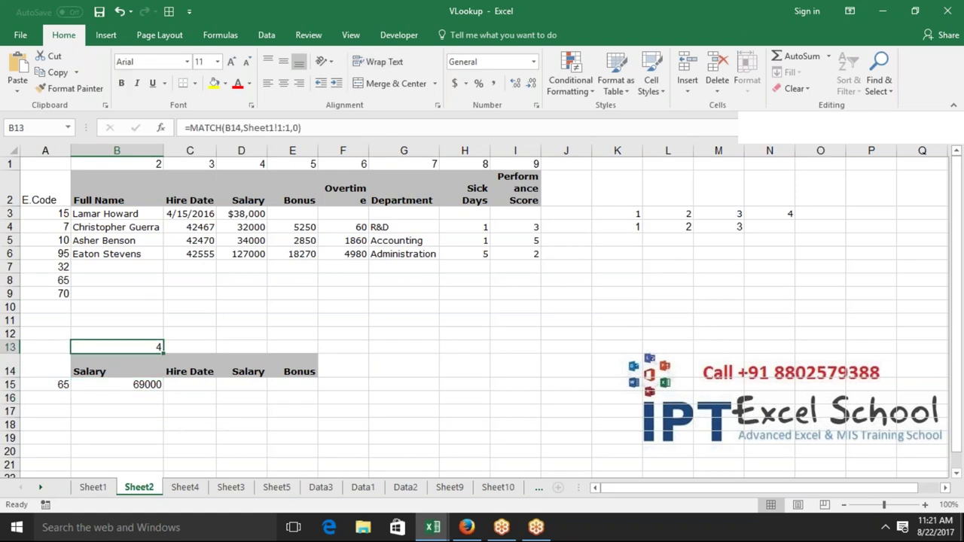
{"action": "left_click_drag", "start_coordinate": [190, 127], "coordinate": [301, 128]}
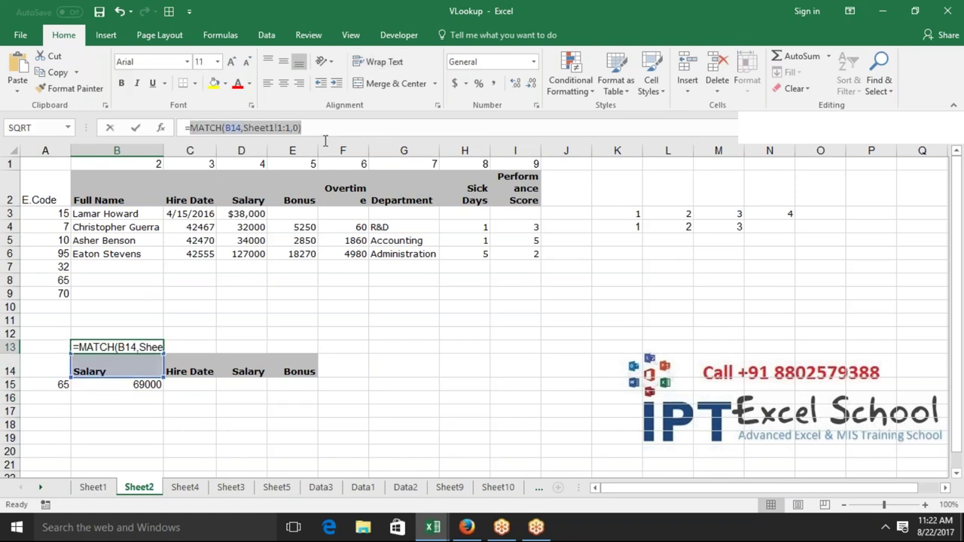
Step: Replace B15's Sheet2!B13 column argument with the pasted MATCH formula
{"action": "key", "text": "Escape"}
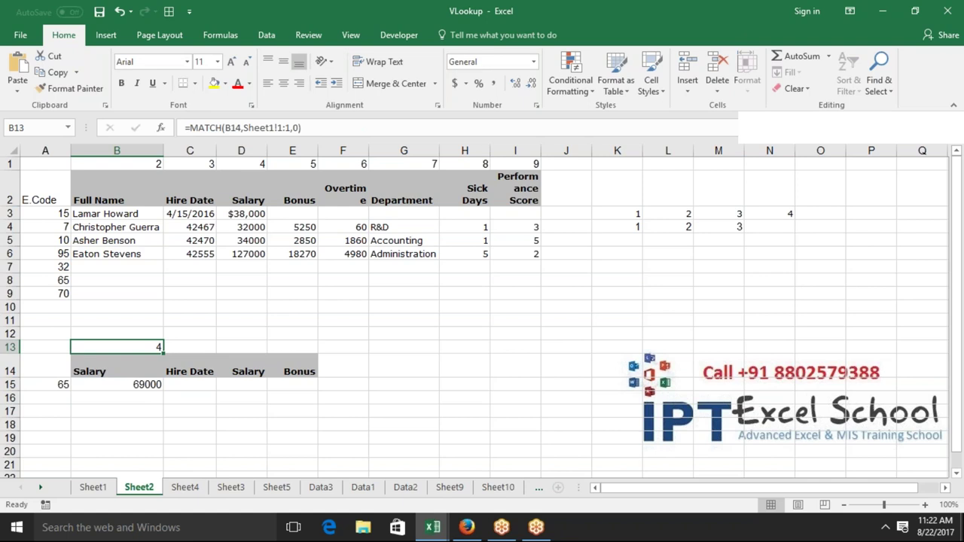
{"action": "key", "text": "Down"}
{"action": "key", "text": "Down"}
{"action": "left_click", "coordinate": [336, 129]}
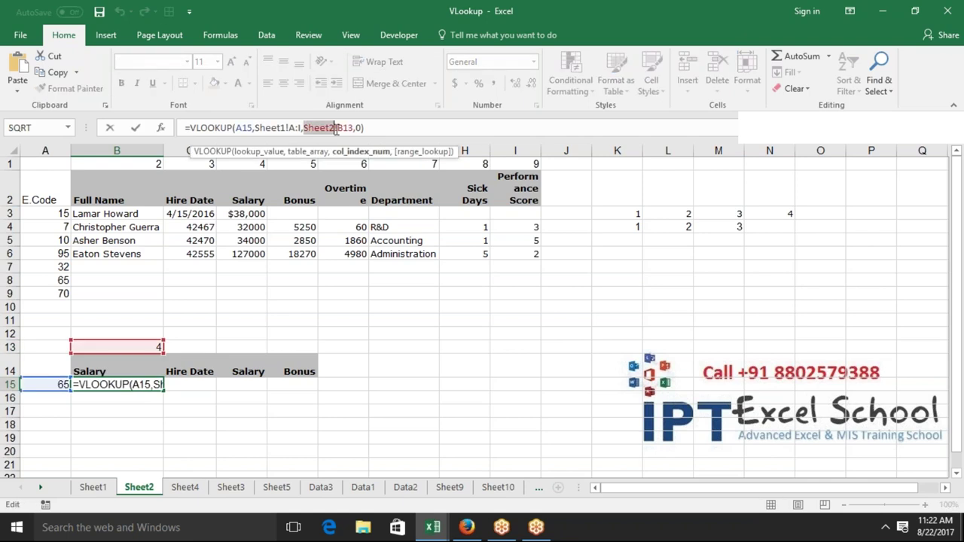
{"action": "key", "text": "BackSpace"}
{"action": "key", "text": "BackSpace"}
{"action": "key", "text": "BackSpace"}
{"action": "key", "text": "Delete"}
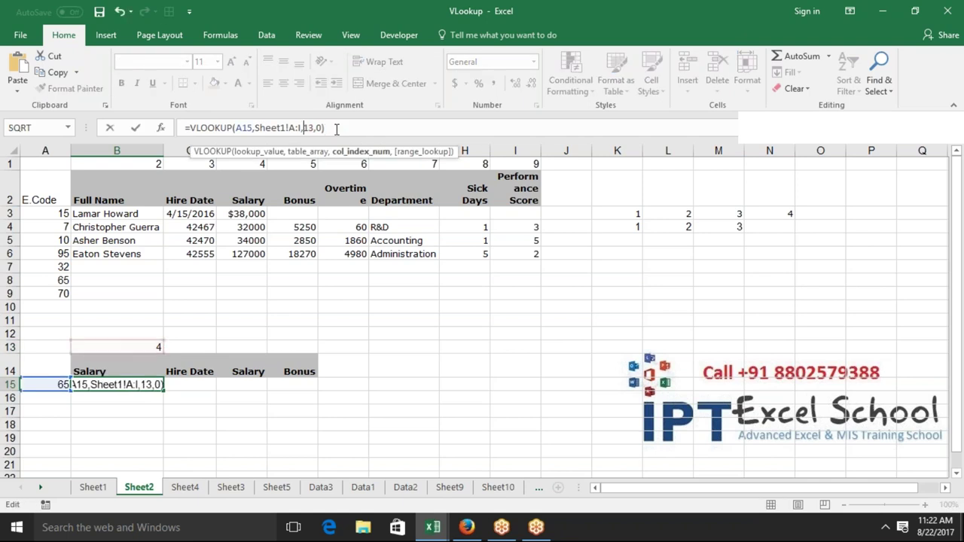
{"action": "key", "text": "Delete"}
{"action": "key", "text": "Delete"}
{"action": "key", "text": "ctrl+v"}
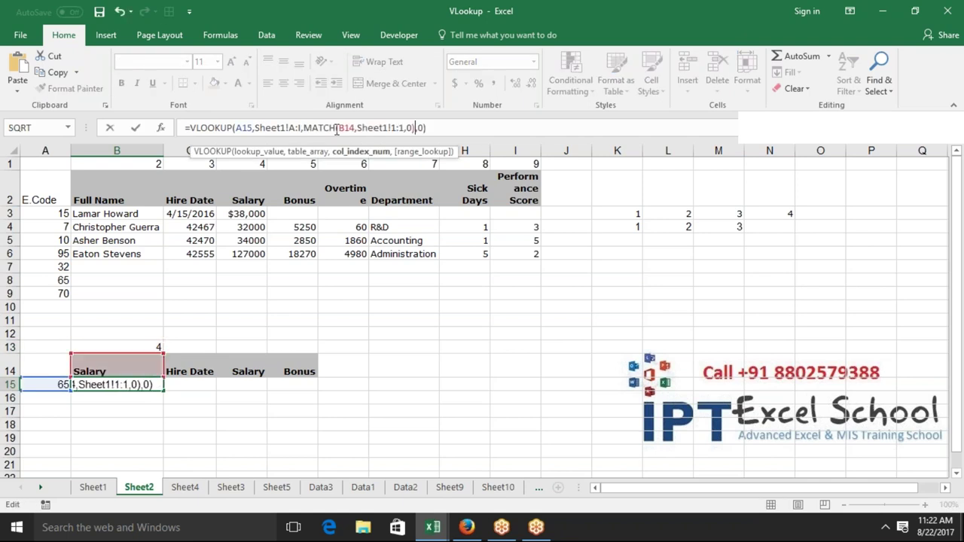
{"action": "key", "text": "Return"}
{"action": "key", "text": "Up"}
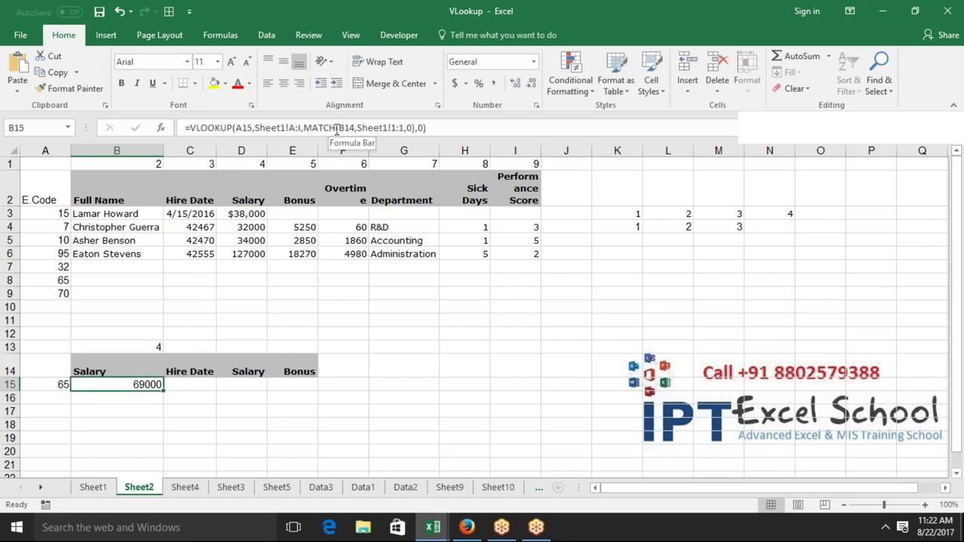
Step: Anchor B15's references as $A15, Sheet1!$A:$I, B$14 and Sheet1!$1:$1
{"action": "left_click", "coordinate": [235, 128]}
{"action": "type", "text": "$"}
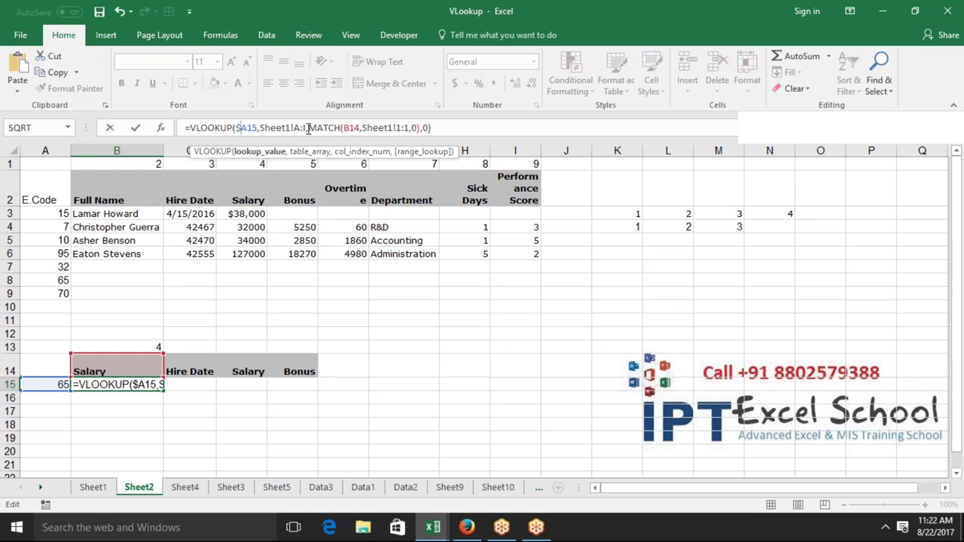
{"action": "left_click", "coordinate": [305, 128]}
{"action": "key", "text": "F4"}
{"action": "left_click", "coordinate": [362, 128]}
{"action": "type", "text": "$"}
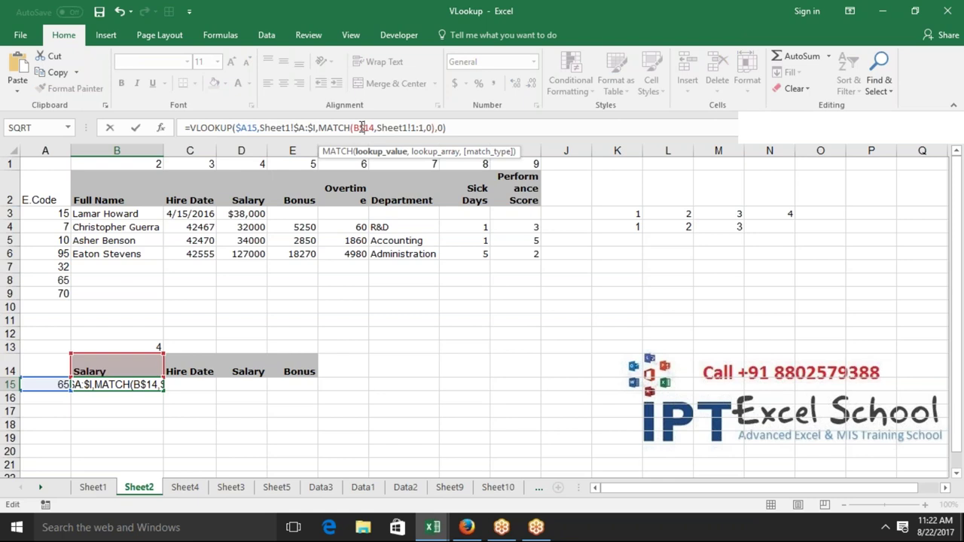
{"action": "left_click", "coordinate": [420, 127]}
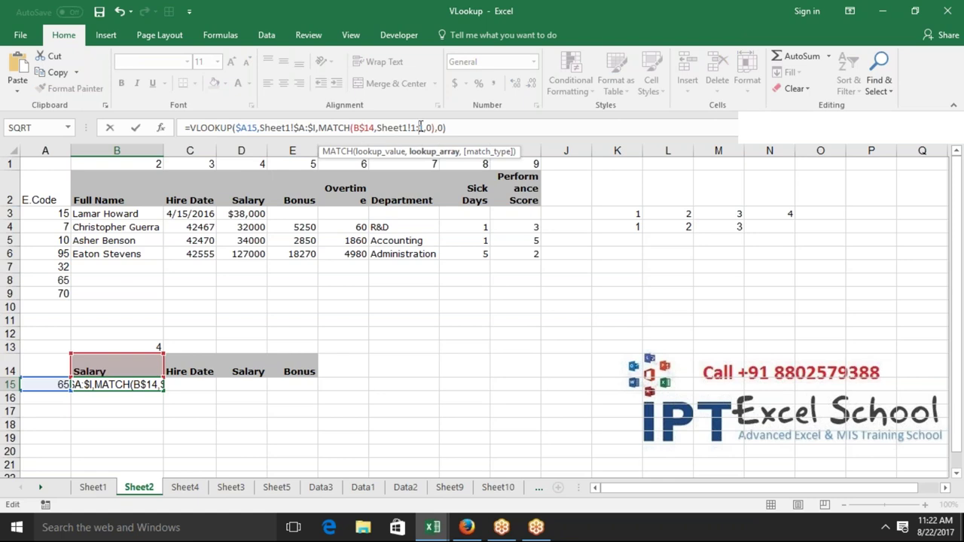
{"action": "key", "text": "F4"}
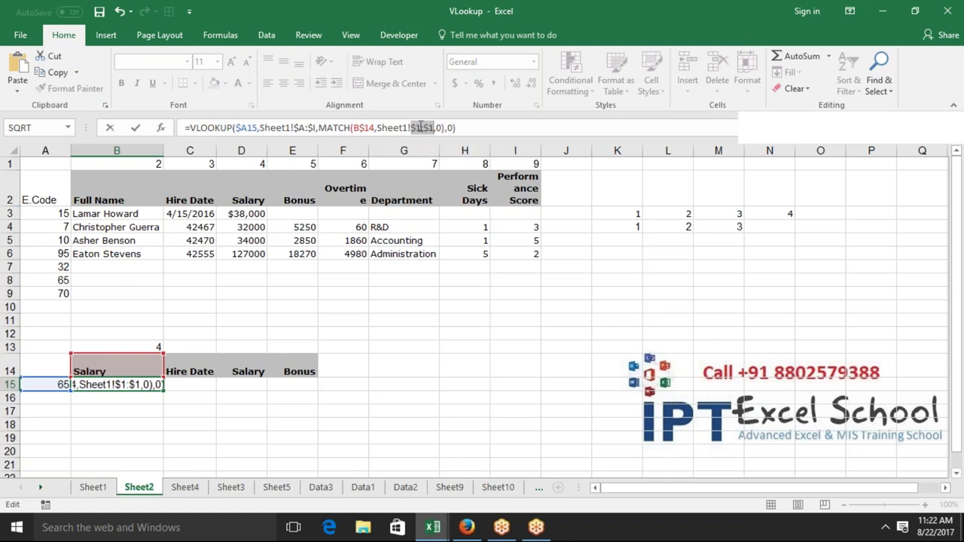
{"action": "key", "text": "ctrl+Return"}
Step: Fill the B15 lookup across to E15, showing 69000, 42525, 69000 and 4950
{"action": "key", "text": "shift+Right"}
{"action": "key", "text": "shift+Right"}
{"action": "key", "text": "shift+Right"}
{"action": "key", "text": "ctrl+r"}
{"action": "key", "text": "Up"}
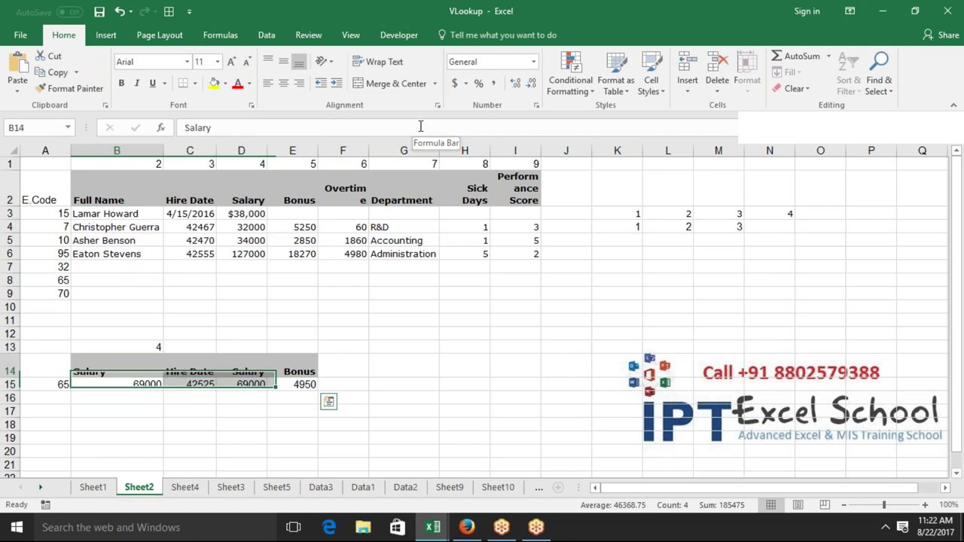
Step: Change the B14 heading from Salary to Full Name
{"action": "key", "text": "Right"}
{"action": "key", "text": "Right"}
{"action": "key", "text": "Right"}
{"action": "key", "text": "Down"}
{"action": "key", "text": "Up"}
{"action": "key", "text": "Left"}
{"action": "key", "text": "Left"}
{"action": "key", "text": "Left"}
{"action": "type", "text": "Full Name"}
{"action": "key", "text": "Return"}
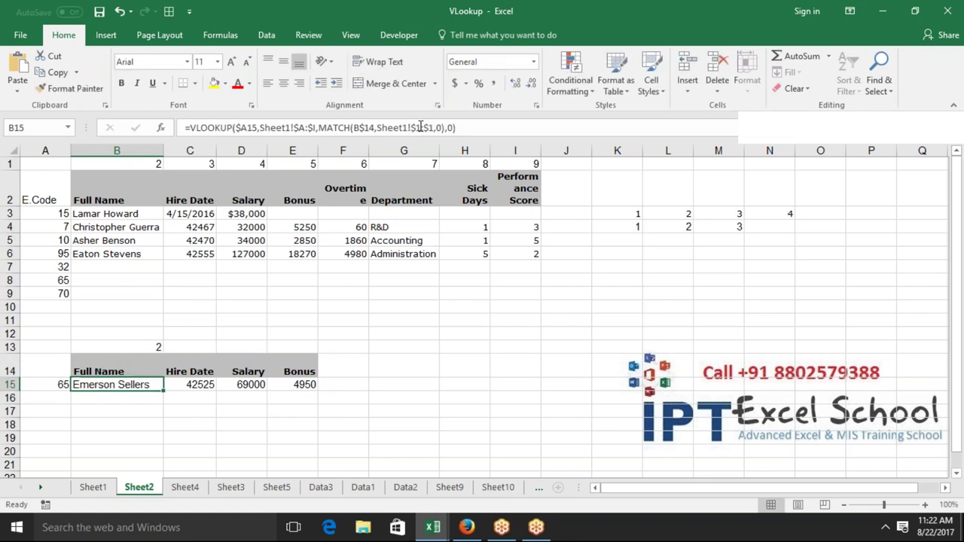
{"action": "key", "text": "Up"}
{"action": "key", "text": "Down"}
Step: Recalculate B13's MATCH to show 2 and re-commit B15's lookup formula unchanged
{"action": "left_click", "coordinate": [151, 347]}
{"action": "key", "text": "F2"}
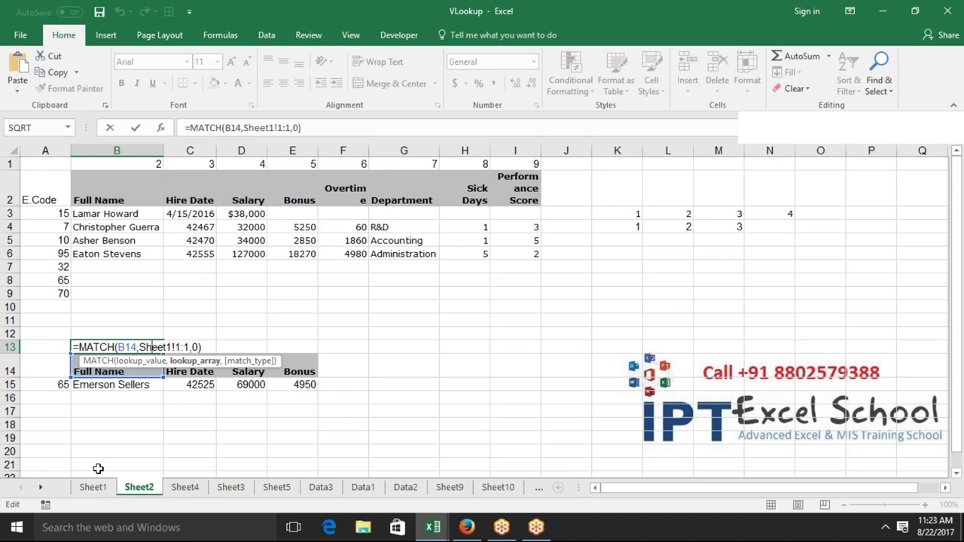
{"action": "key", "text": "ctrl+Return"}
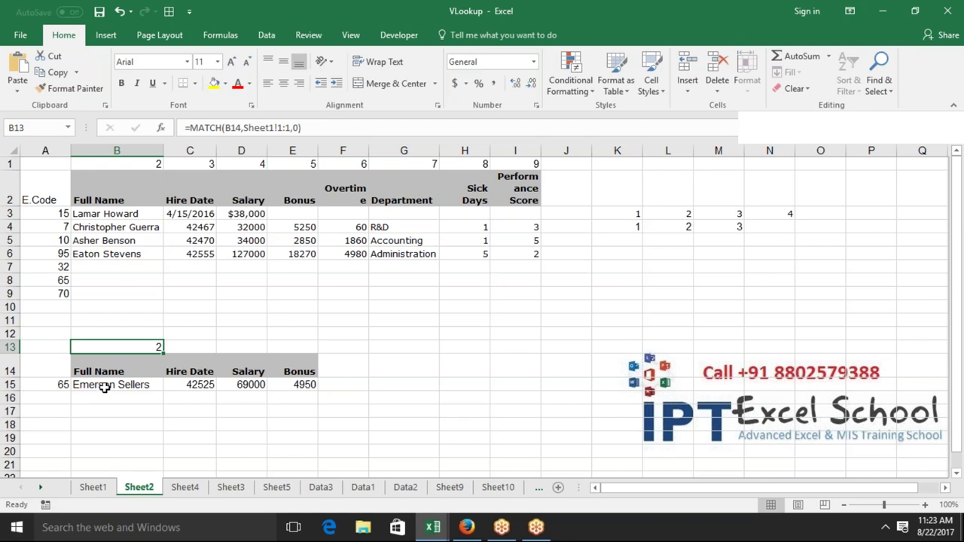
{"action": "left_click", "coordinate": [102, 388]}
{"action": "left_click_drag", "start_coordinate": [318, 128], "coordinate": [445, 128]}
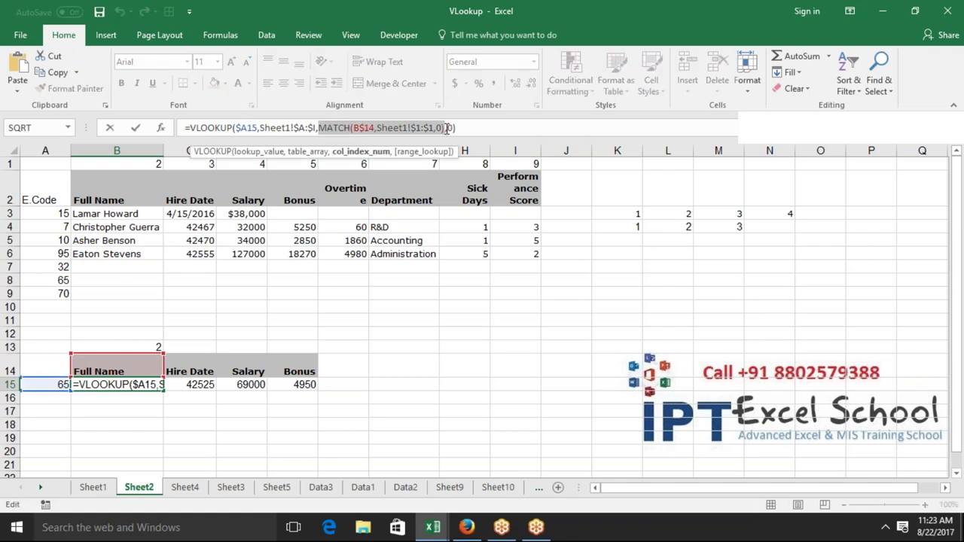
{"action": "key", "text": "ctrl+Return"}
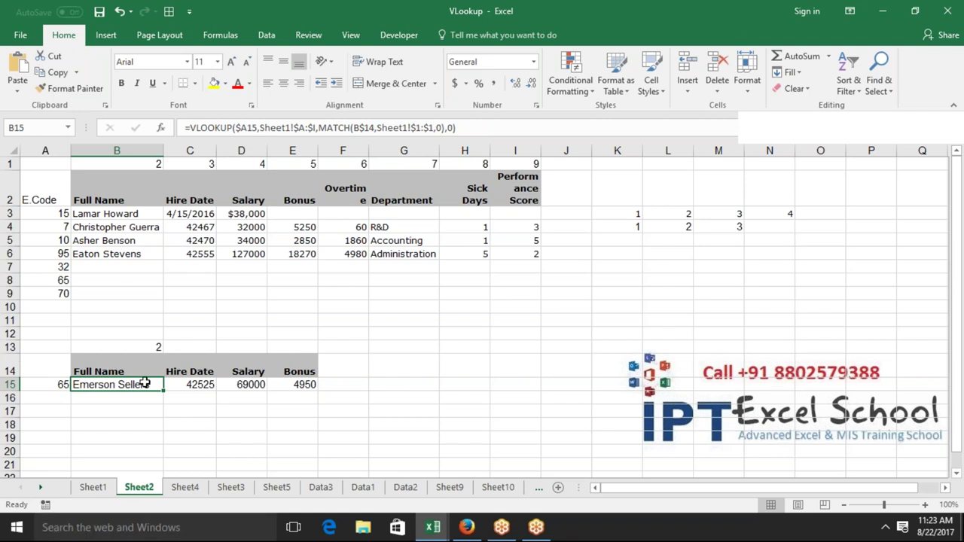
{"action": "left_click", "coordinate": [51, 255]}
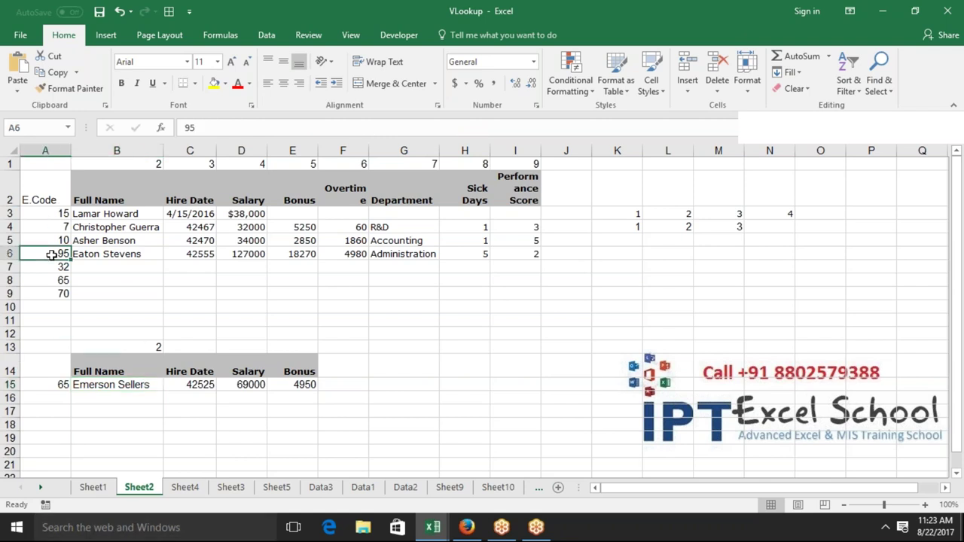
Step: Check Sheet1's E.Code column, then move to Sheet4 and select its E.Code values
{"action": "left_click", "coordinate": [94, 487]}
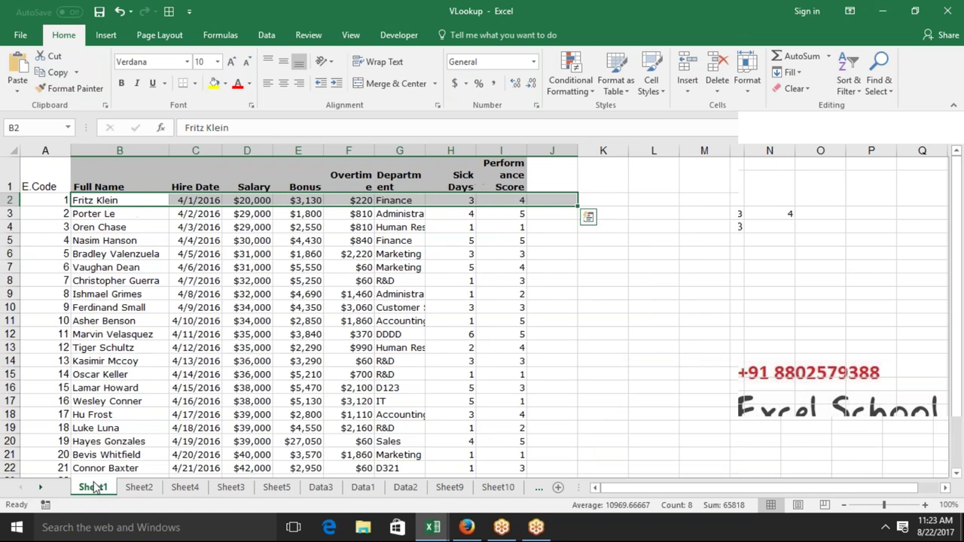
{"action": "left_click", "coordinate": [58, 150]}
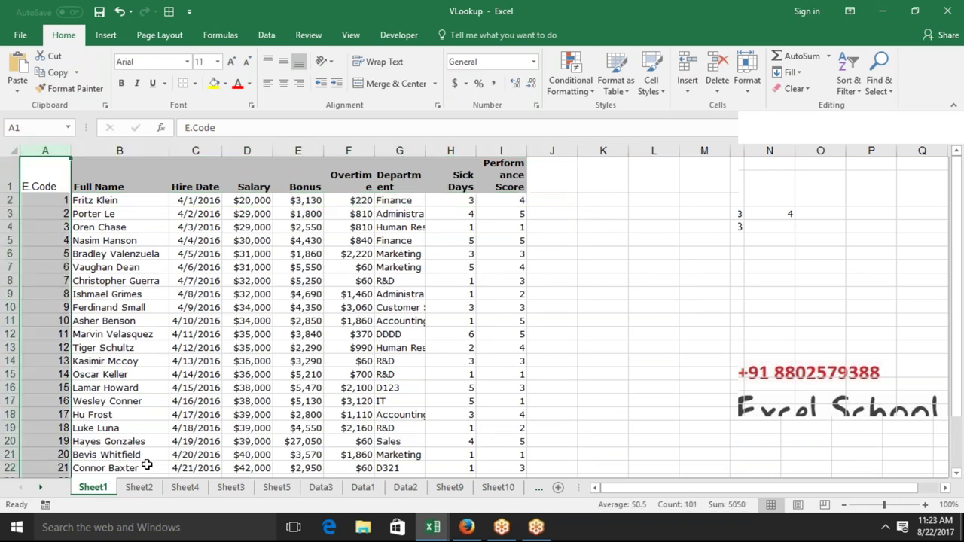
{"action": "left_click", "coordinate": [184, 487]}
{"action": "left_click", "coordinate": [196, 414]}
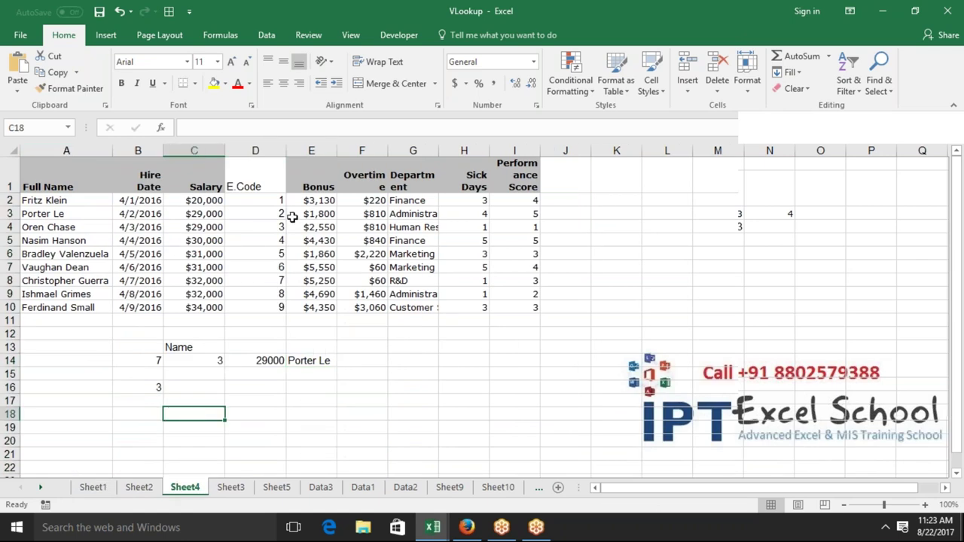
{"action": "left_click_drag", "start_coordinate": [267, 183], "coordinate": [264, 313]}
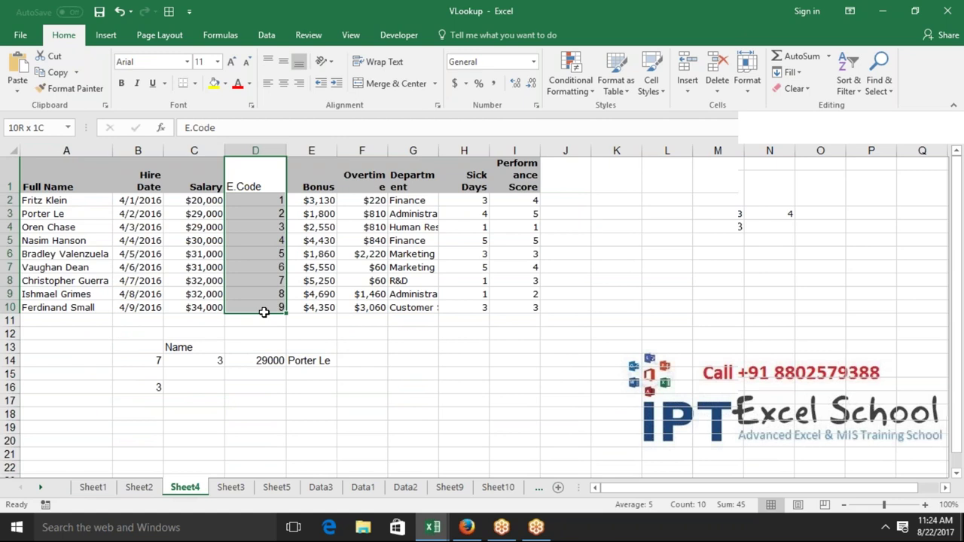
{"action": "mouse_move", "coordinate": [263, 312]}
{"action": "left_mouse_down"}
{"action": "mouse_move", "coordinate": [490, 306]}
{"action": "mouse_move", "coordinate": [216, 301]}
{"action": "mouse_move", "coordinate": [234, 306]}
{"action": "left_mouse_up"}
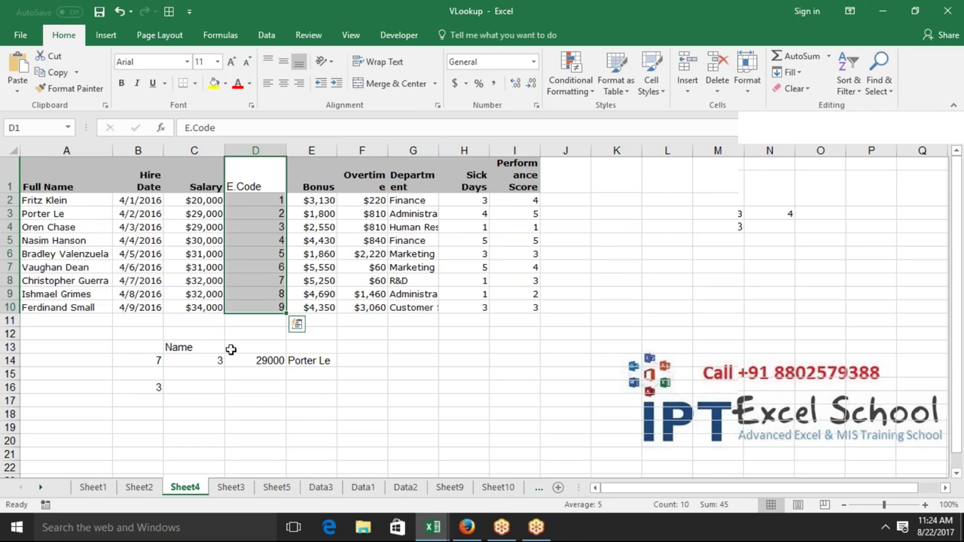
Step: Clear the old results in C14:E14 next to code 7 in B14
{"action": "left_click_drag", "start_coordinate": [219, 360], "coordinate": [309, 361]}
{"action": "key", "text": "ctrl+z"}
{"action": "key", "text": "ctrl+z"}
{"action": "key", "text": "Left"}
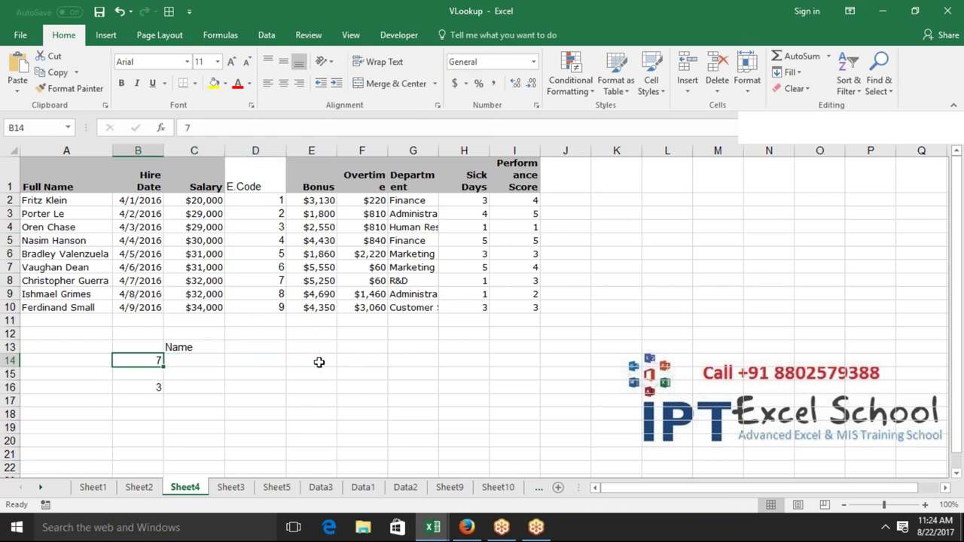
Step: Make a first MATCH attempt in C14 against the E.Code cells with exact match 0
{"action": "key", "text": "Right"}
{"action": "type", "text": "=mat"}
{"action": "key", "text": "Tab"}
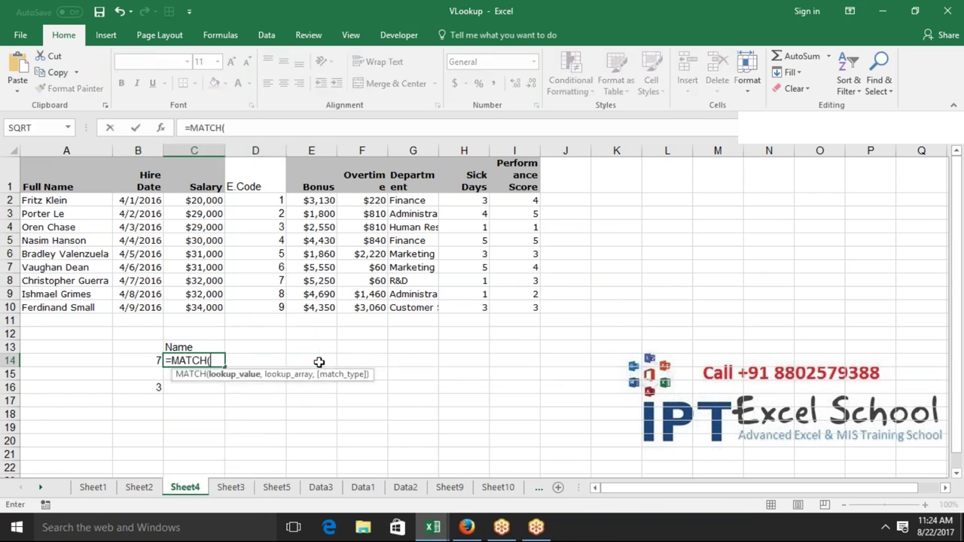
{"action": "left_click_drag", "start_coordinate": [256, 187], "coordinate": [263, 305]}
{"action": "type", "text": ","}
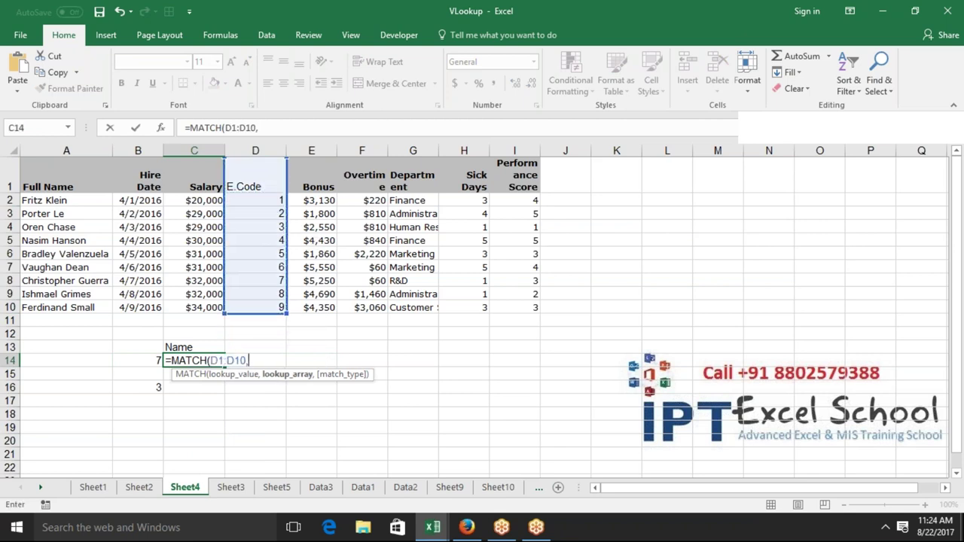
{"action": "type", "text": "0"}
{"action": "key", "text": "Return"}
Step: Re-enter C14 as =MATCH(B14,D1:D10,0), returning 8 for code 7
{"action": "key", "text": "Up"}
{"action": "type", "text": "=m"}
{"action": "key", "text": "Tab"}
{"action": "key", "text": "Left"}
{"action": "type", "text": ","}
{"action": "left_click_drag", "start_coordinate": [253, 184], "coordinate": [256, 297]}
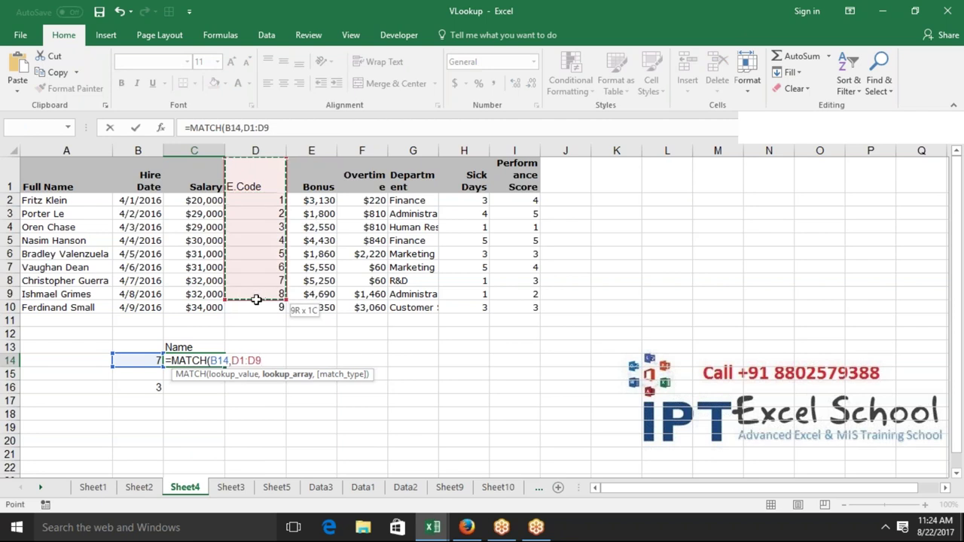
{"action": "left_click_drag", "start_coordinate": [256, 297], "coordinate": [256, 302]}
{"action": "type", "text": ",0)"}
{"action": "key", "text": "Return"}
Step: Verify the 8 by highlighting code 7's row and stepping down the E.Code list
{"action": "key", "text": "Up"}
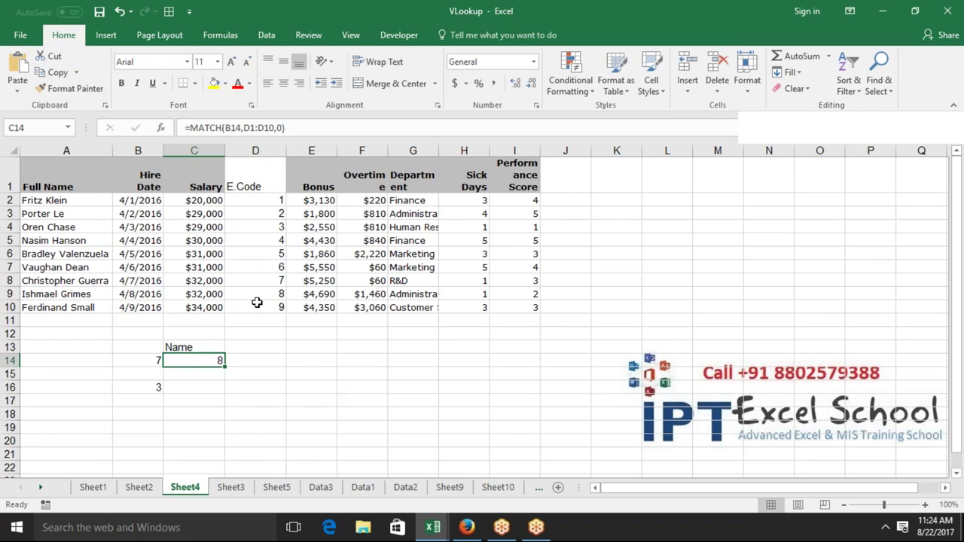
{"action": "key", "text": "Right"}
{"action": "key", "text": "Left"}
{"action": "left_click_drag", "start_coordinate": [256, 293], "coordinate": [80, 294]}
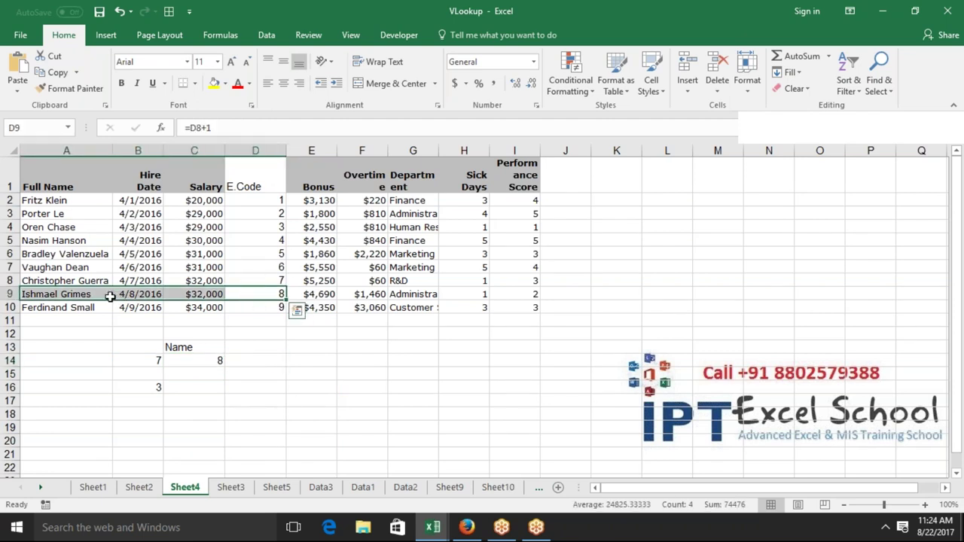
{"action": "left_click_drag", "start_coordinate": [279, 277], "coordinate": [207, 283]}
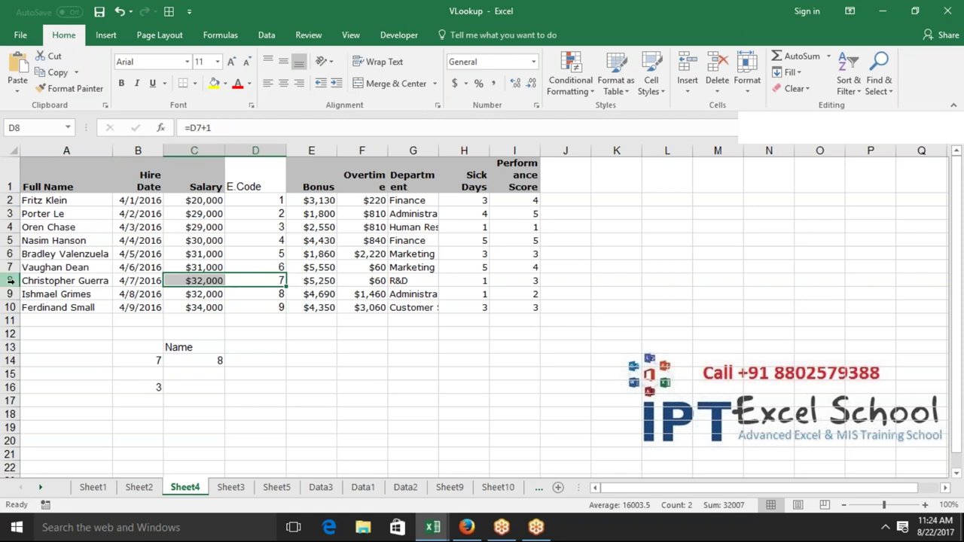
{"action": "left_click", "coordinate": [241, 184]}
{"action": "key", "text": "Down"}
{"action": "key", "text": "Down"}
{"action": "key", "text": "Down"}
{"action": "key", "text": "Down"}
{"action": "key", "text": "Down"}
{"action": "key", "text": "Down"}
{"action": "key", "text": "Down"}
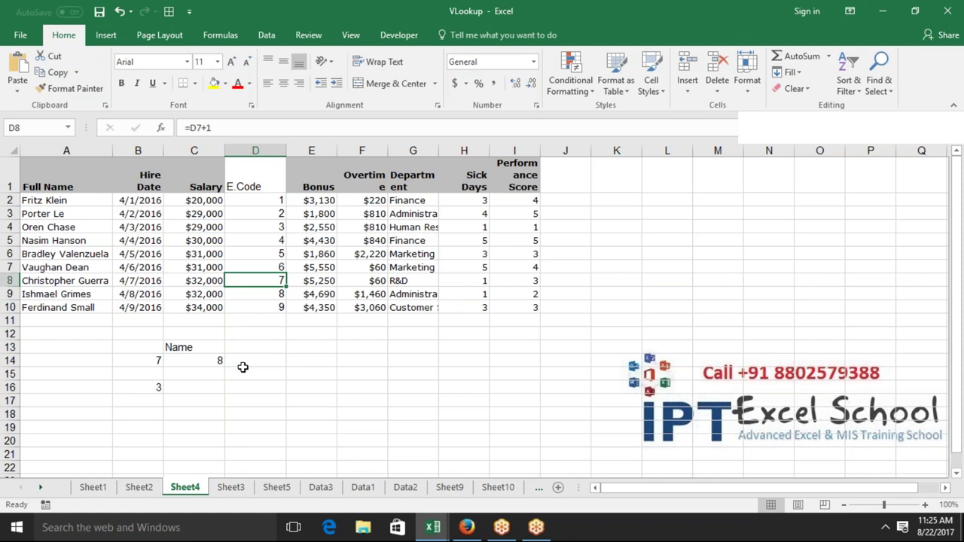
{"action": "left_click", "coordinate": [242, 362]}
{"action": "type", "text": "=ind"}
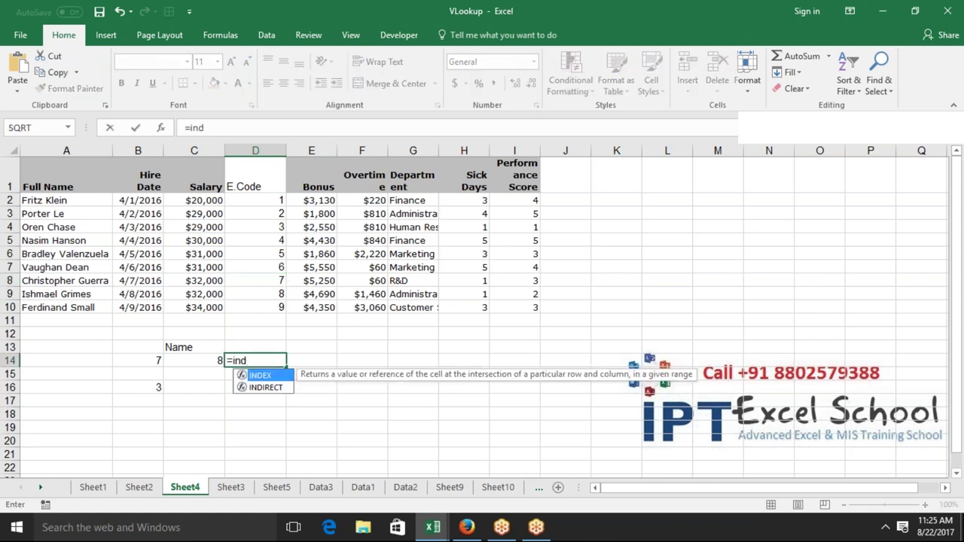
{"action": "key", "text": "Tab"}
{"action": "left_click_drag", "start_coordinate": [73, 170], "coordinate": [502, 307]}
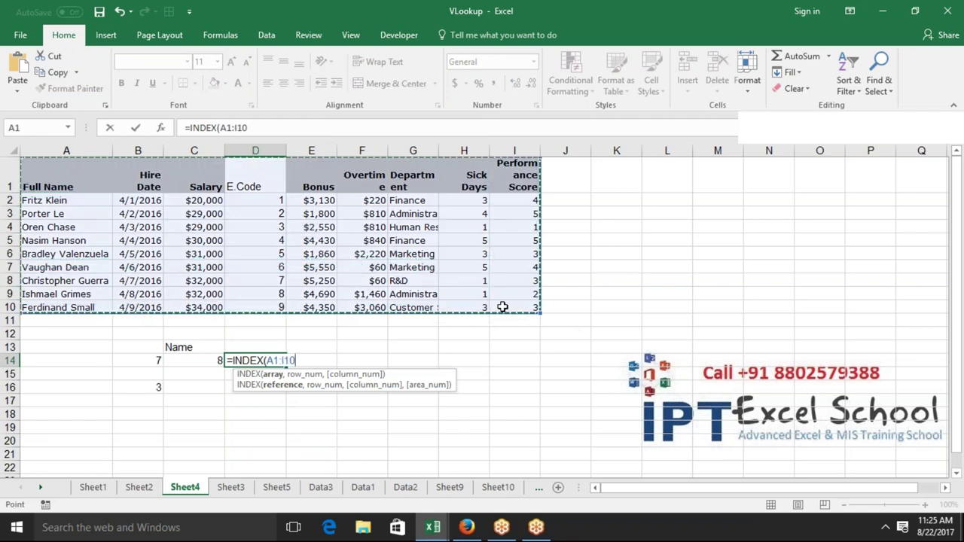
{"action": "type", "text": ","}
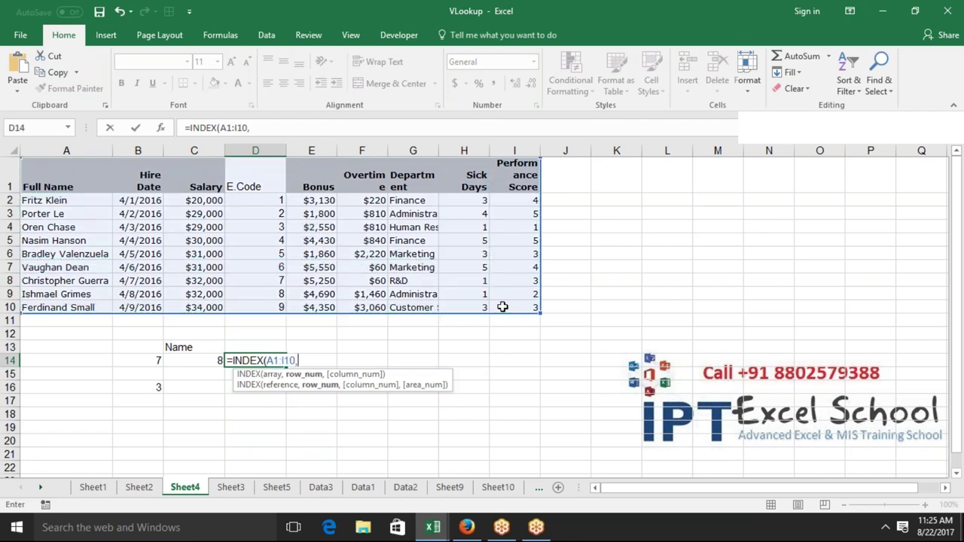
{"action": "left_click", "coordinate": [211, 362]}
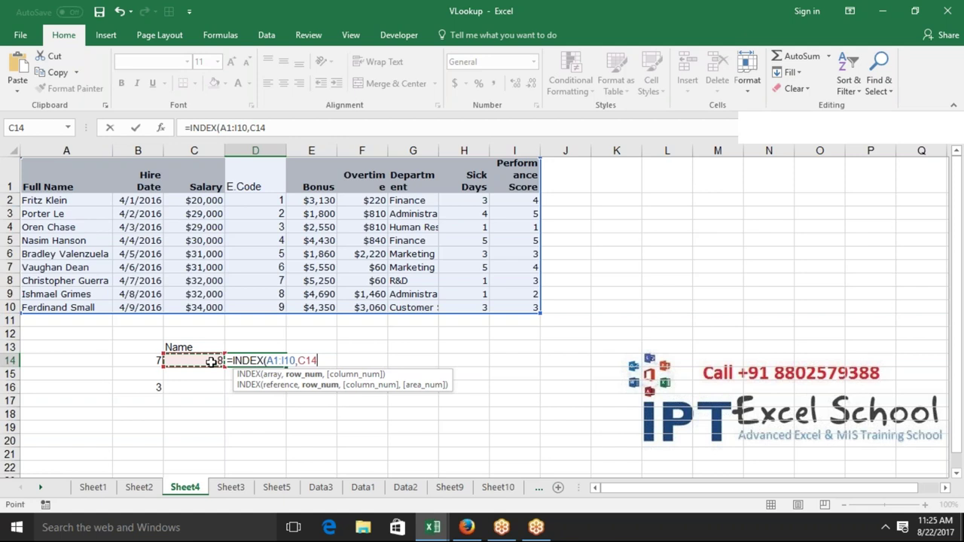
{"action": "type", "text": ","}
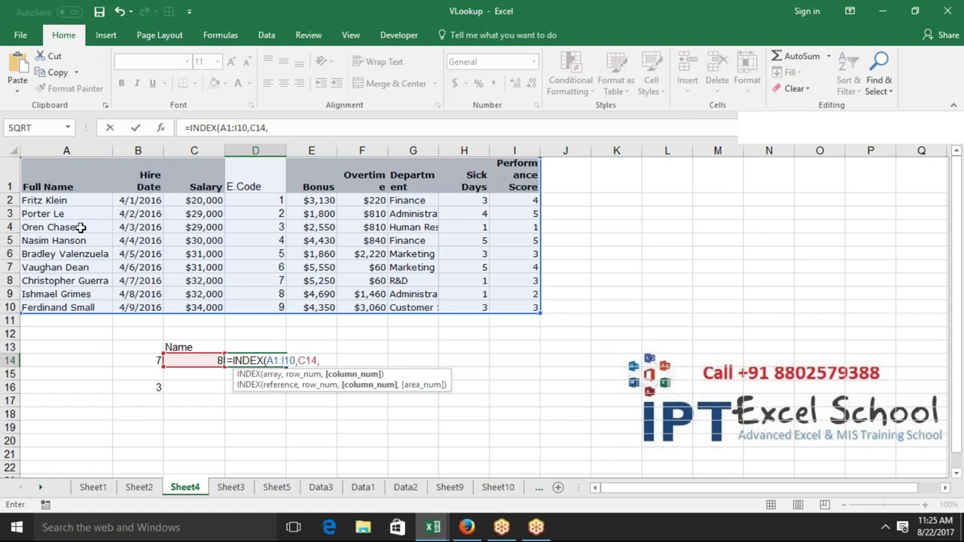
{"action": "type", "text": "1"}
{"action": "key", "text": "Return"}
{"action": "key", "text": "Up"}
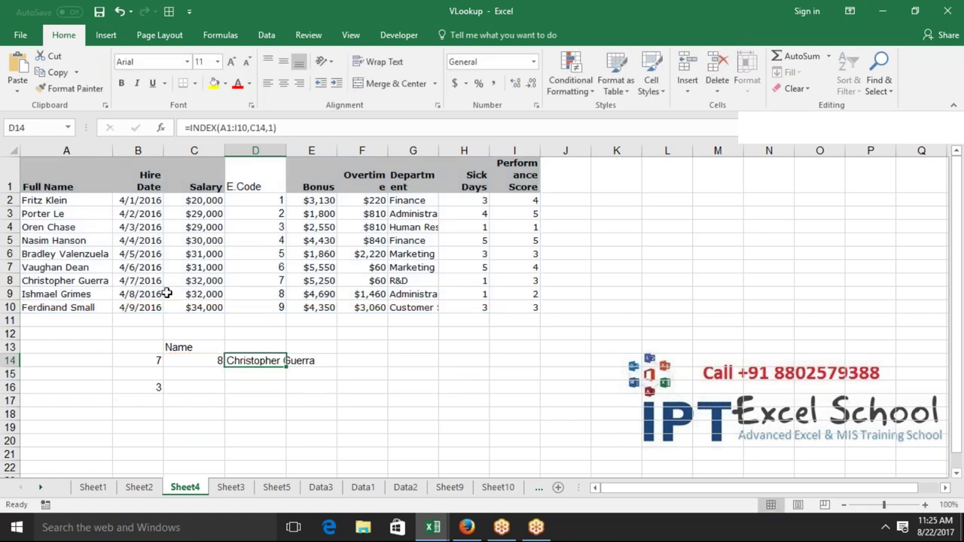
Step: Replace D14's C14 reference with the pasted MATCH(B14,D1:D10,0) formula
{"action": "double_click", "coordinate": [233, 360]}
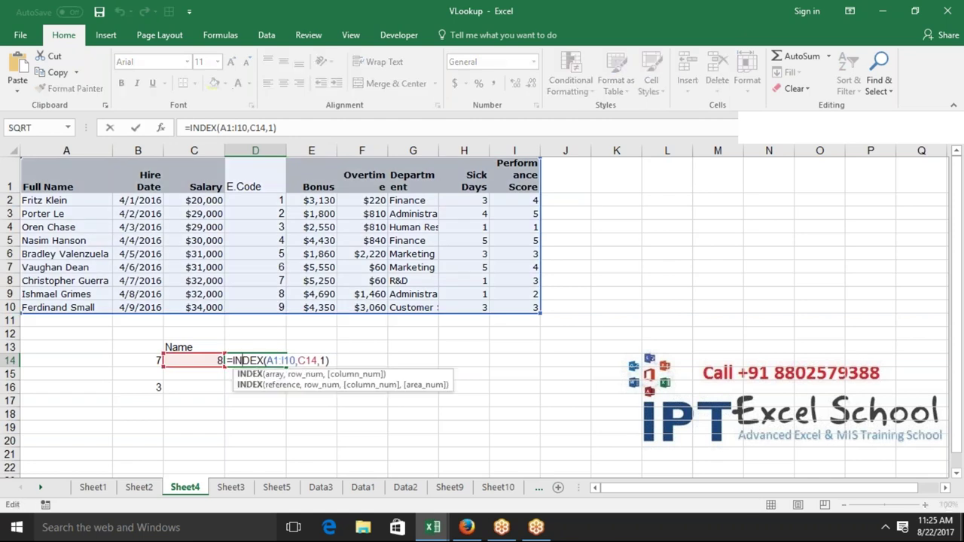
{"action": "left_click_drag", "start_coordinate": [298, 360], "coordinate": [317, 359]}
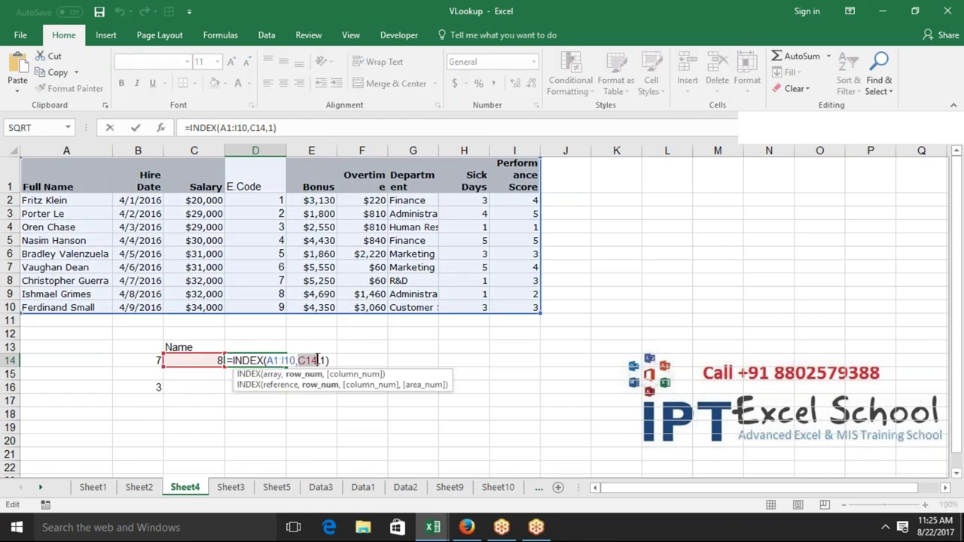
{"action": "key", "text": "Escape"}
{"action": "key", "text": "Left"}
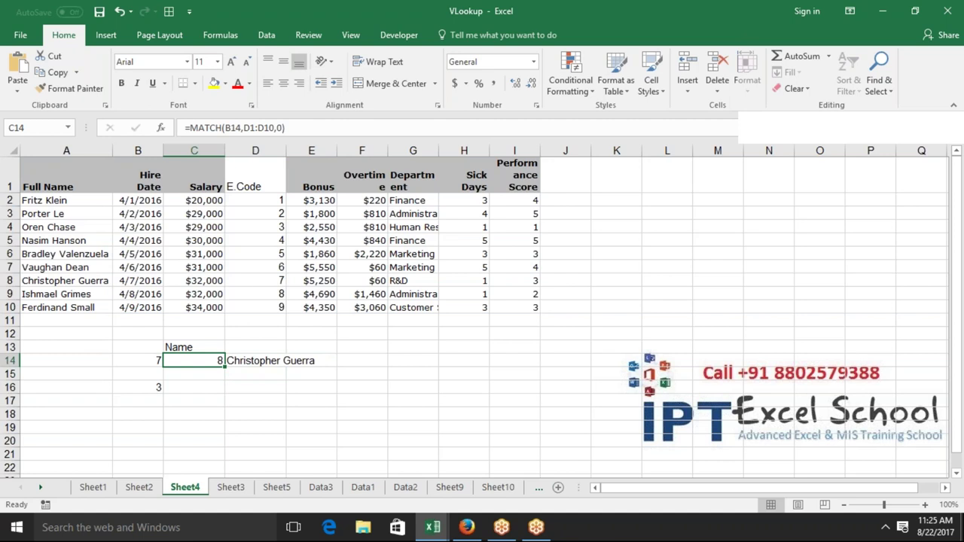
{"action": "left_click", "coordinate": [272, 129]}
{"action": "left_click", "coordinate": [287, 130]}
{"action": "key", "text": "Escape"}
{"action": "key", "text": "Right"}
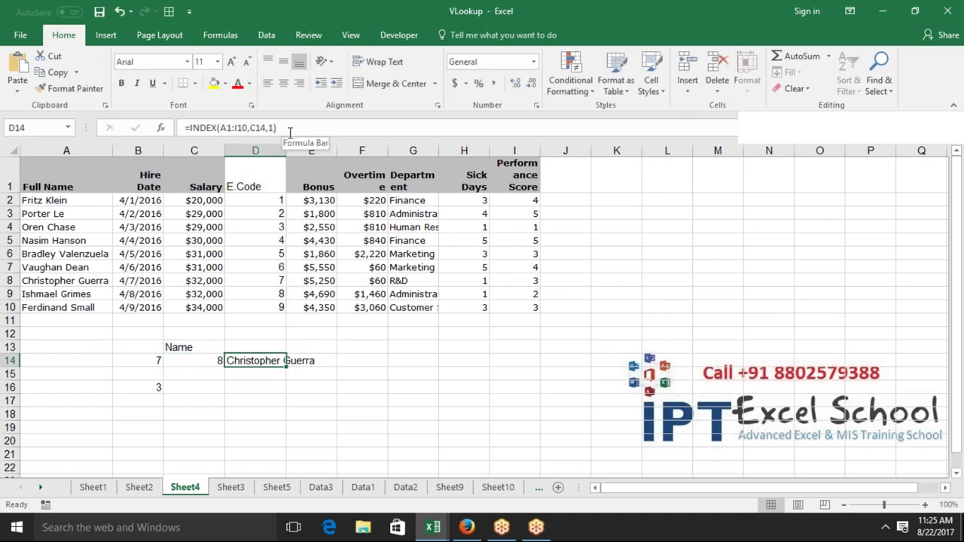
{"action": "double_click", "coordinate": [260, 129]}
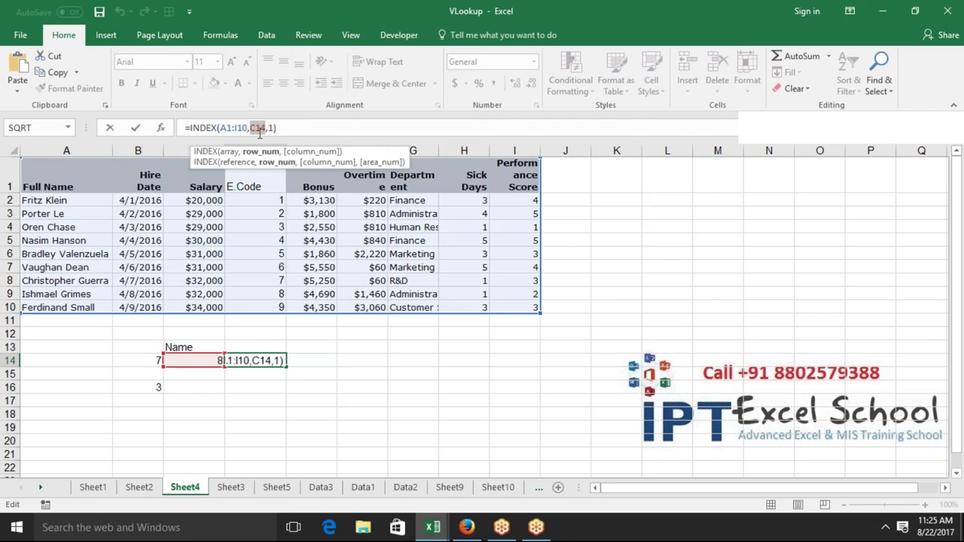
{"action": "key", "text": "ctrl+v"}
{"action": "key", "text": "ctrl+Return"}
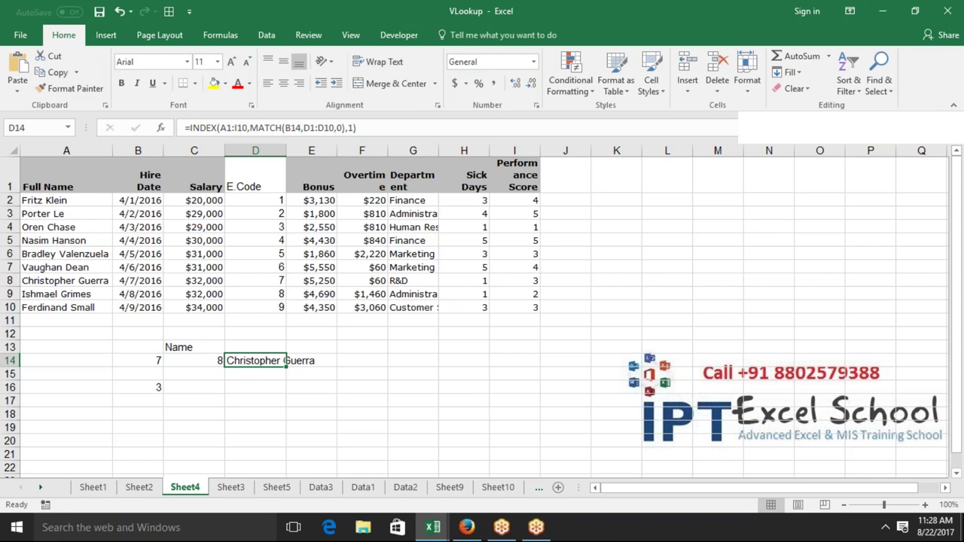
{"action": "key", "text": "Right"}
{"action": "key", "text": "Down"}
{"action": "key", "text": "Left"}
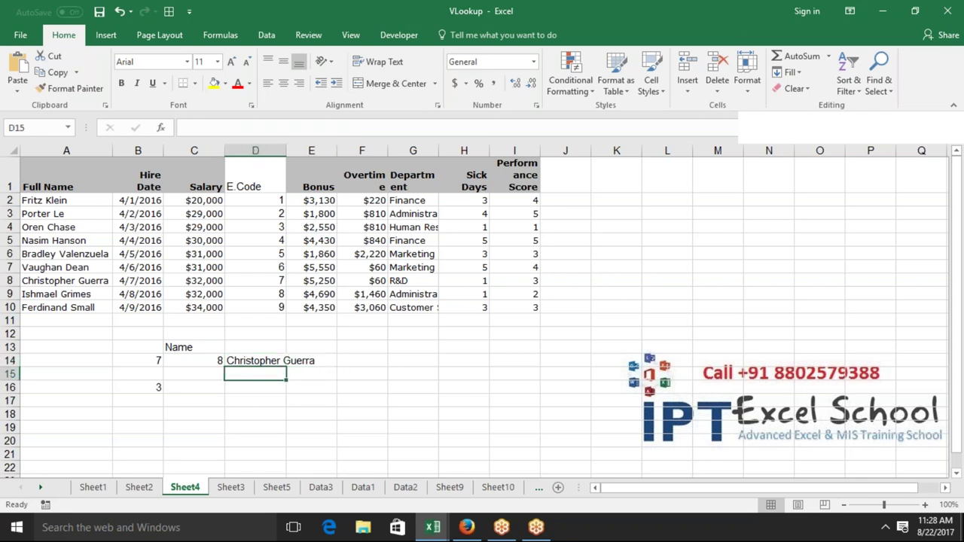
{"action": "type", "text": "=off"}
{"action": "key", "text": "Tab"}
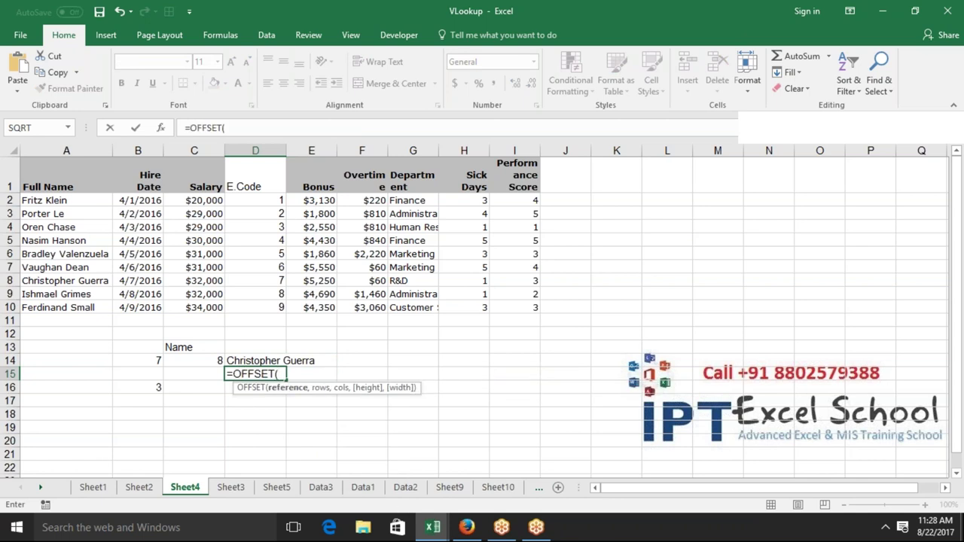
{"action": "left_click", "coordinate": [77, 173]}
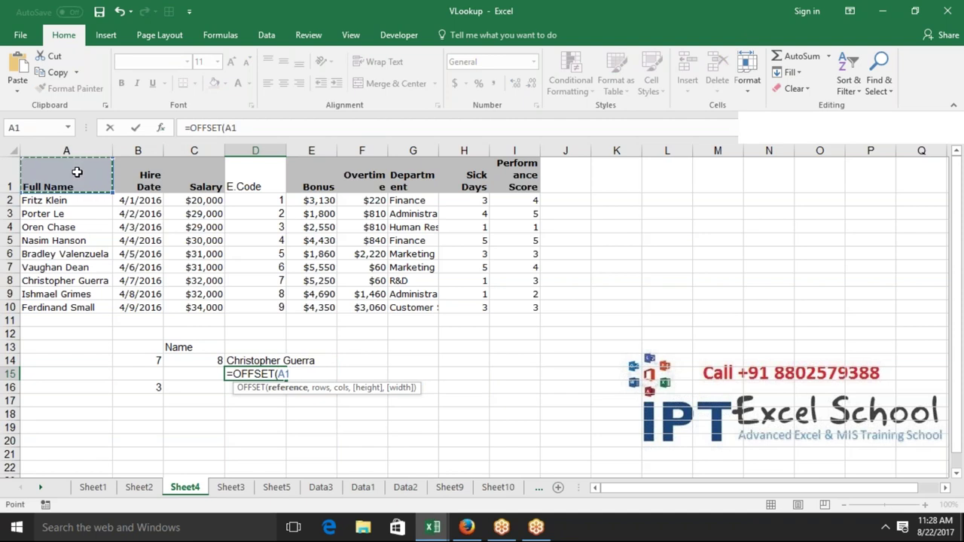
{"action": "type", "text": ","}
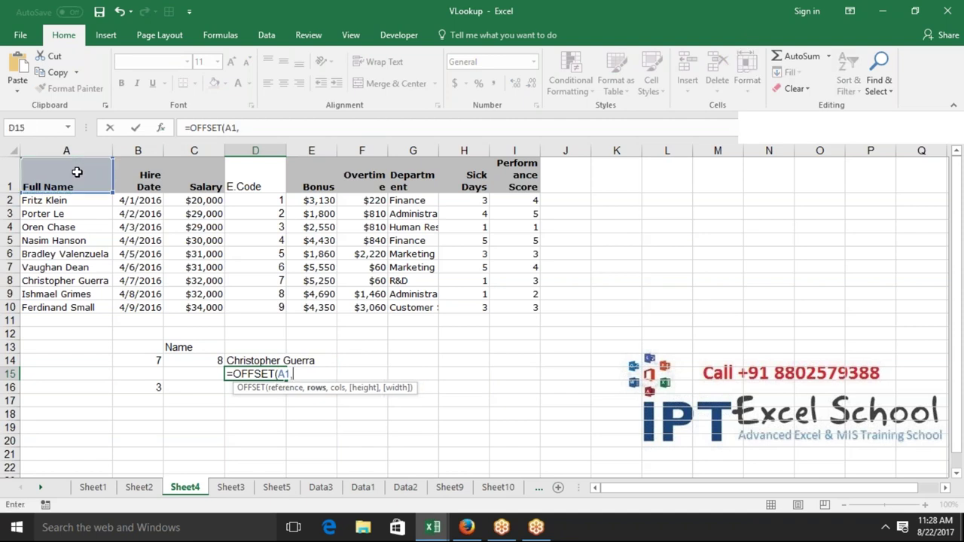
{"action": "left_click", "coordinate": [198, 360]}
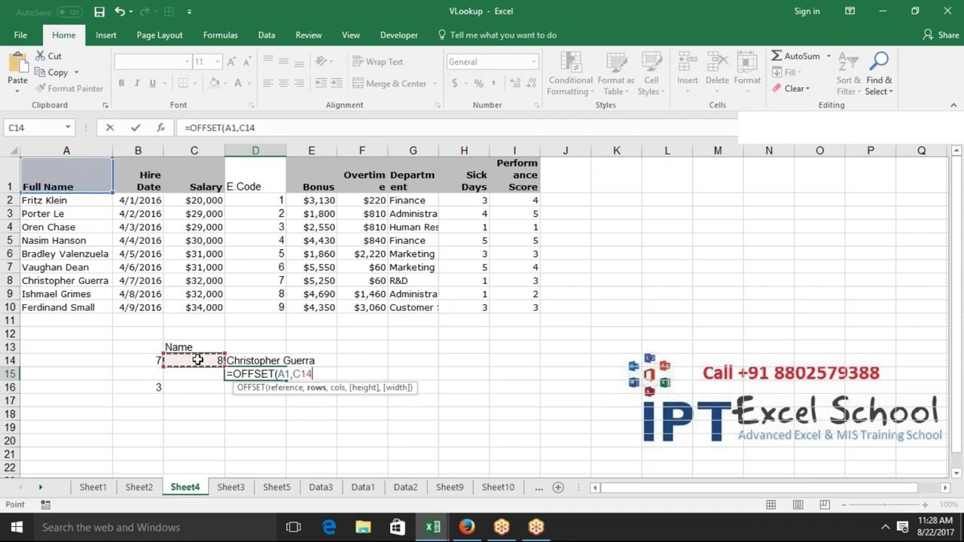
{"action": "type", "text": ","}
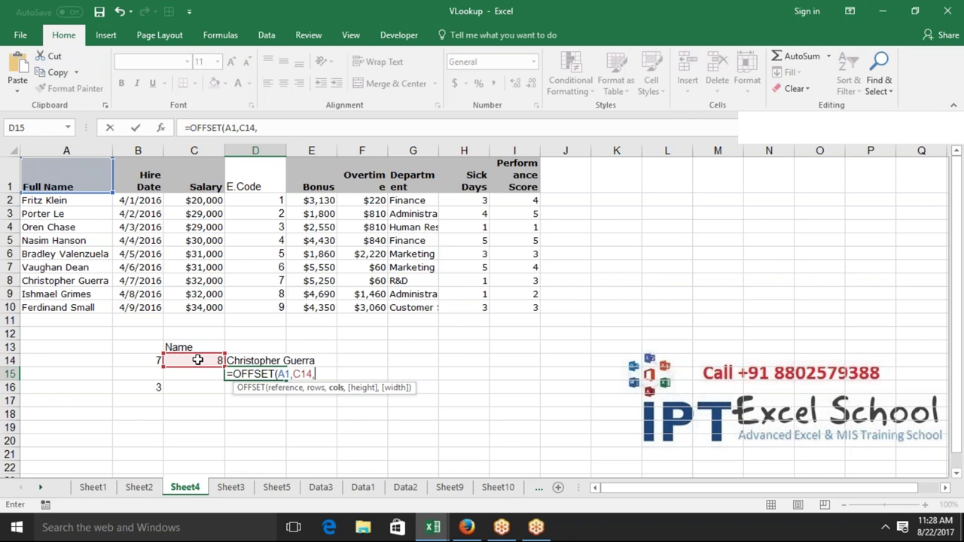
{"action": "key", "text": "BackSpace"}
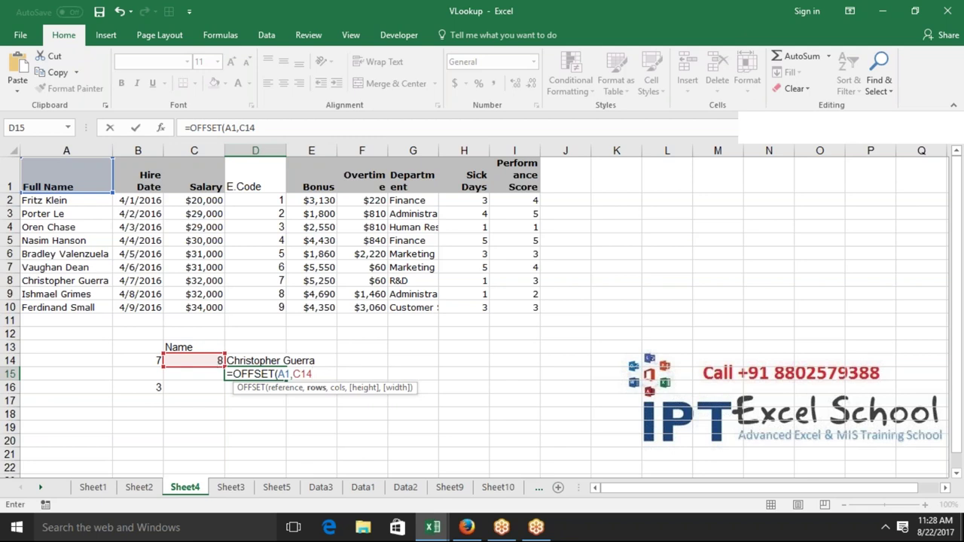
{"action": "type", "text": "-1"}
{"action": "type", "text": "."}
{"action": "key", "text": "BackSpace"}
{"action": "type", "text": ",0"}
{"action": "key", "text": "Return"}
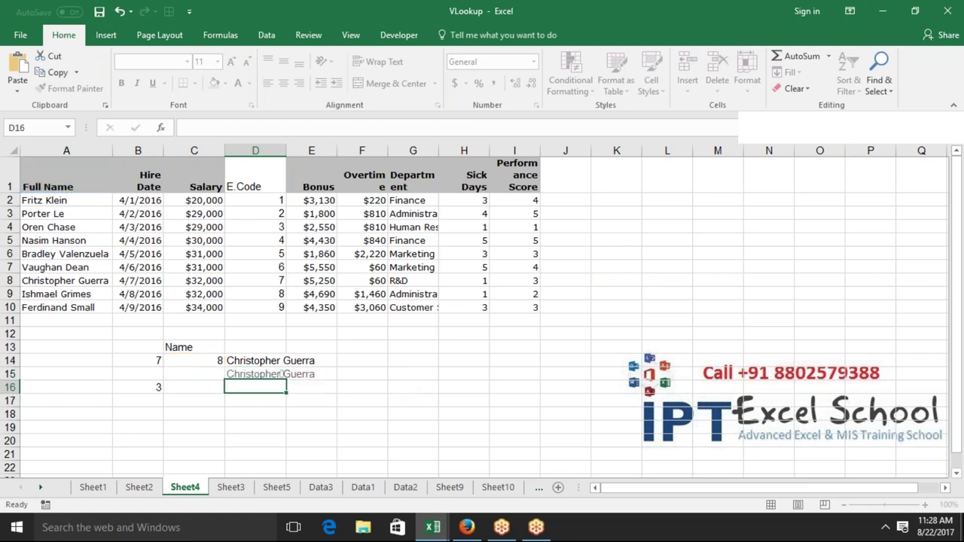
Step: Review D15's OFFSET formula, removing an accidental D13 reference and keeping it unchanged
{"action": "left_click", "coordinate": [282, 373]}
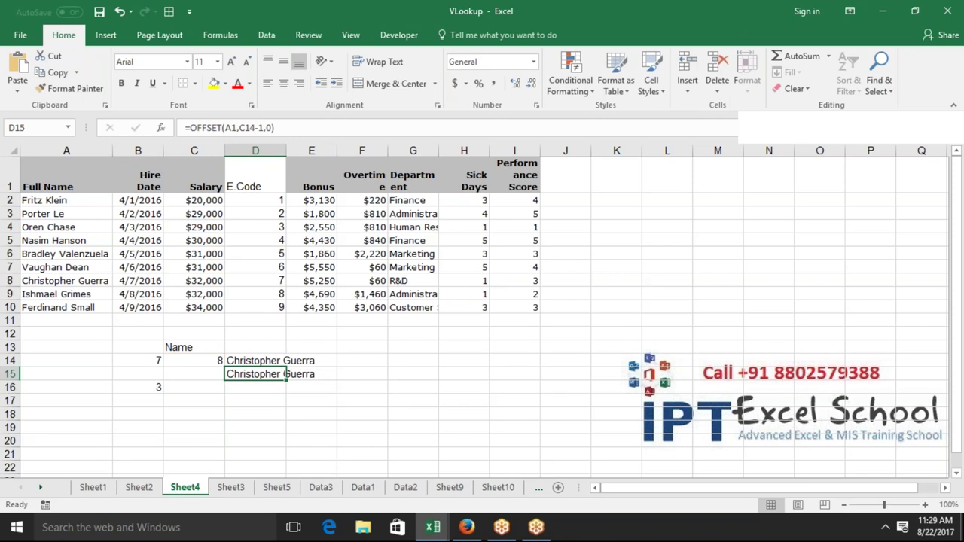
{"action": "double_click", "coordinate": [231, 373]}
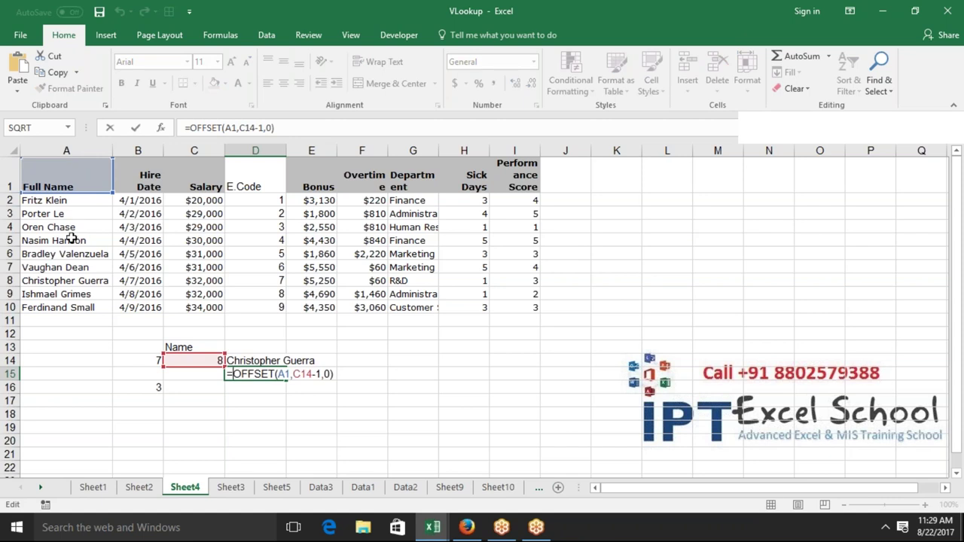
{"action": "left_click", "coordinate": [270, 348]}
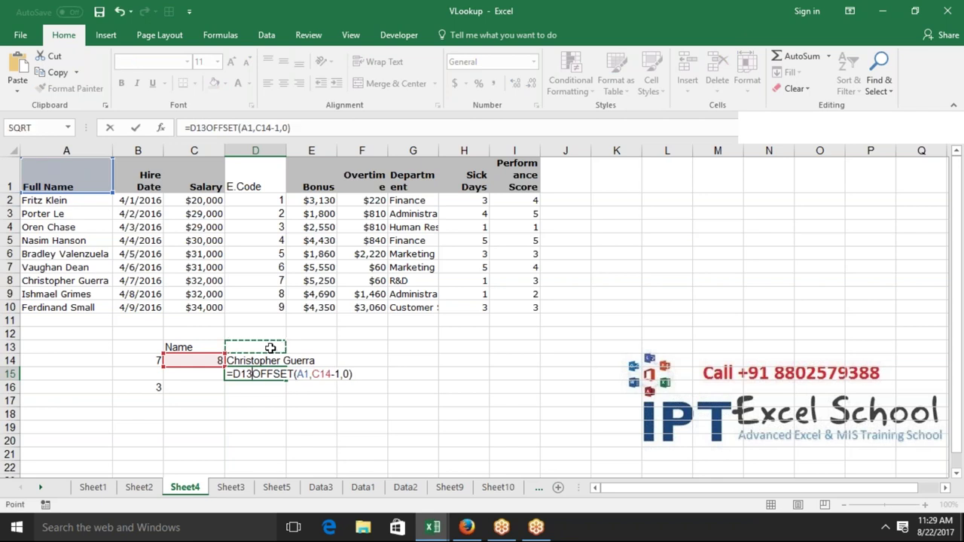
{"action": "key", "text": "BackSpace"}
{"action": "key", "text": "BackSpace"}
{"action": "key", "text": "BackSpace"}
{"action": "key", "text": "ctrl+Return"}
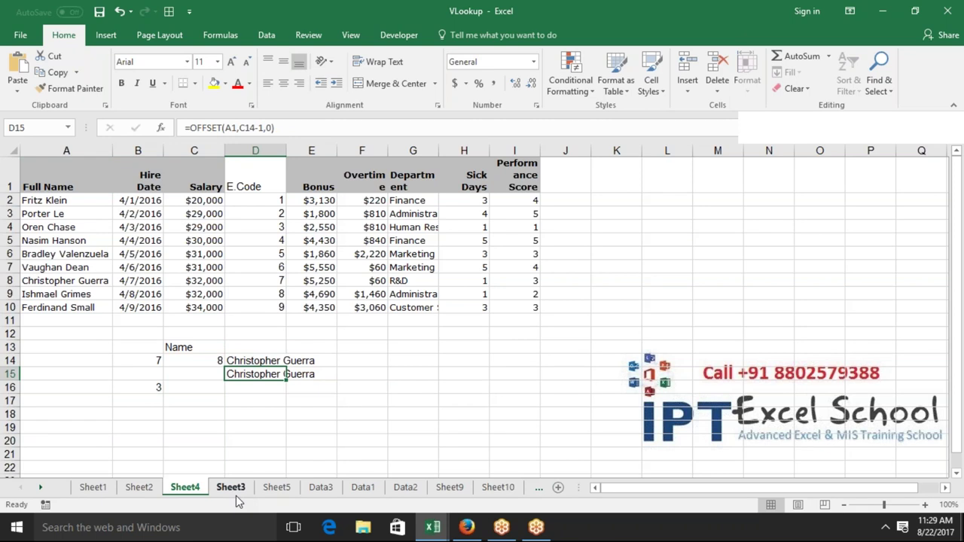
Step: Review the row 1 headers and the D14 and D15 formulas, then go to Sheet3
{"action": "left_click", "coordinate": [278, 186]}
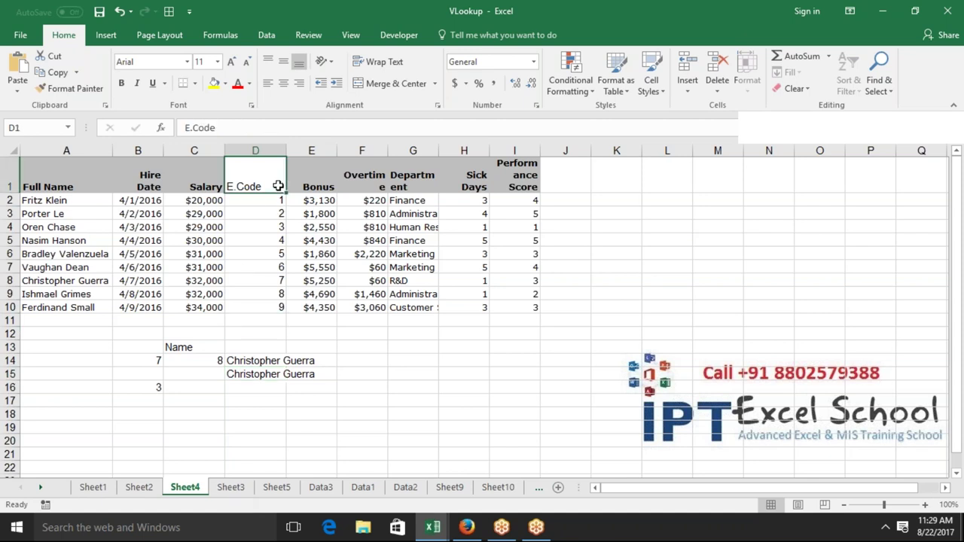
{"action": "right_click", "coordinate": [277, 186]}
{"action": "left_click", "coordinate": [268, 181]}
{"action": "left_click_drag", "start_coordinate": [283, 169], "coordinate": [565, 181]}
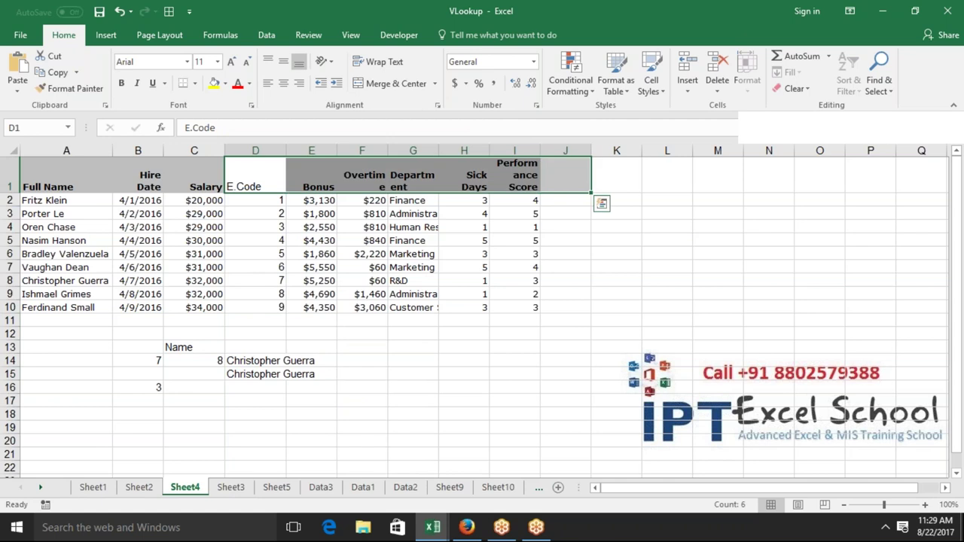
{"action": "left_click_drag", "start_coordinate": [252, 181], "coordinate": [67, 179]}
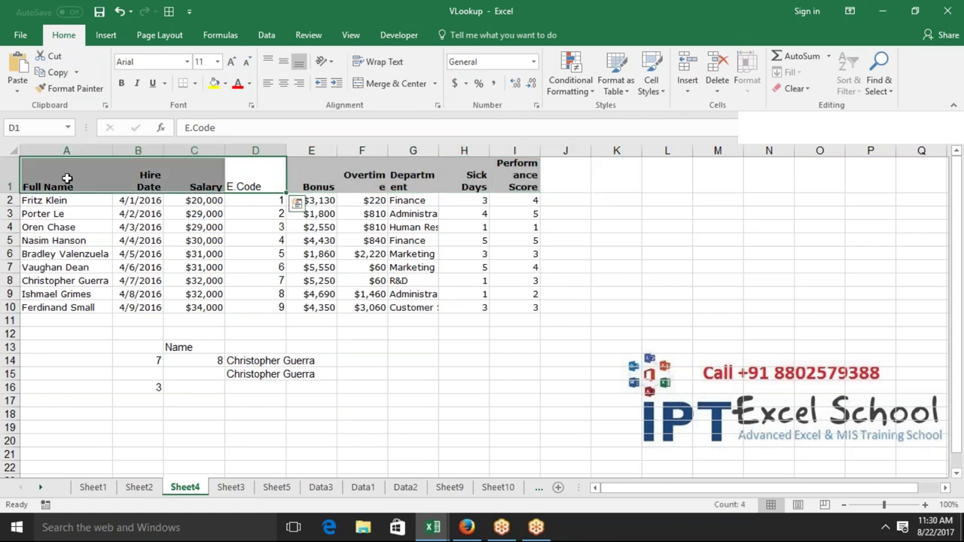
{"action": "left_click", "coordinate": [237, 361]}
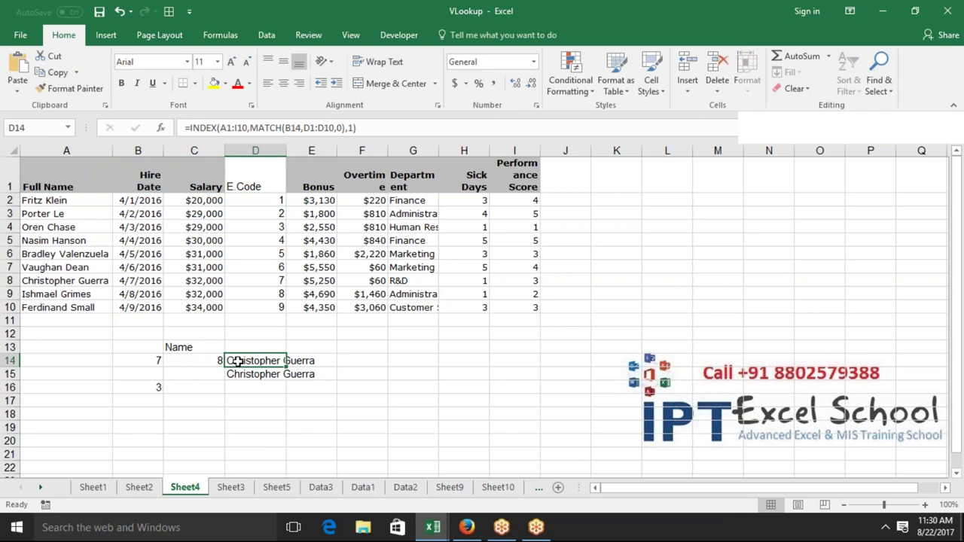
{"action": "left_click", "coordinate": [238, 377]}
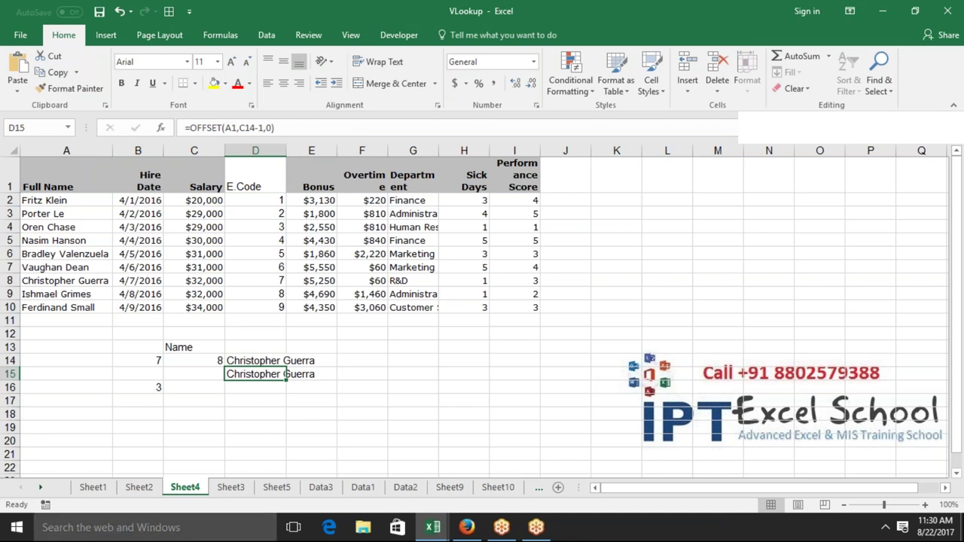
{"action": "left_click", "coordinate": [242, 493]}
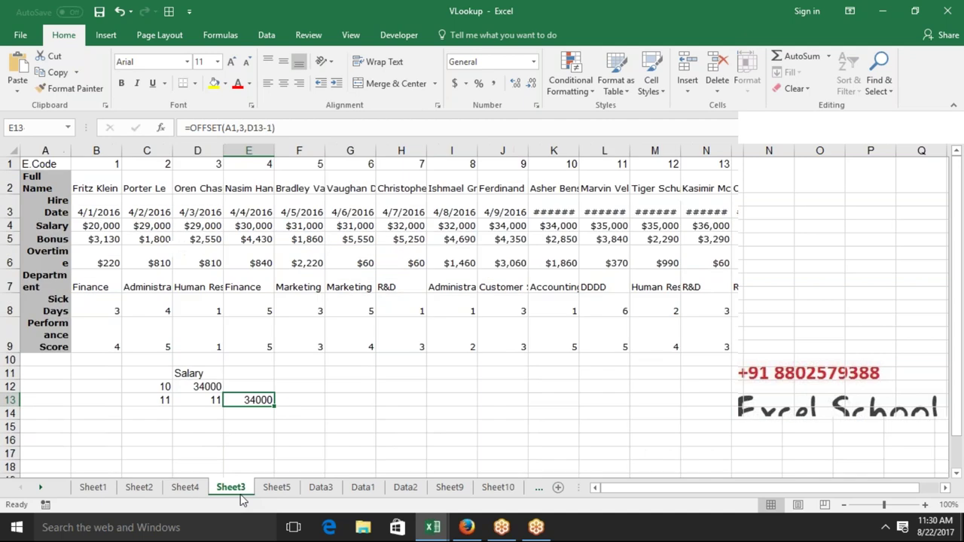
Step: Clear the existing lookup results from D12:F13 on Sheet3
{"action": "right_click", "coordinate": [202, 385]}
{"action": "key", "text": "Escape"}
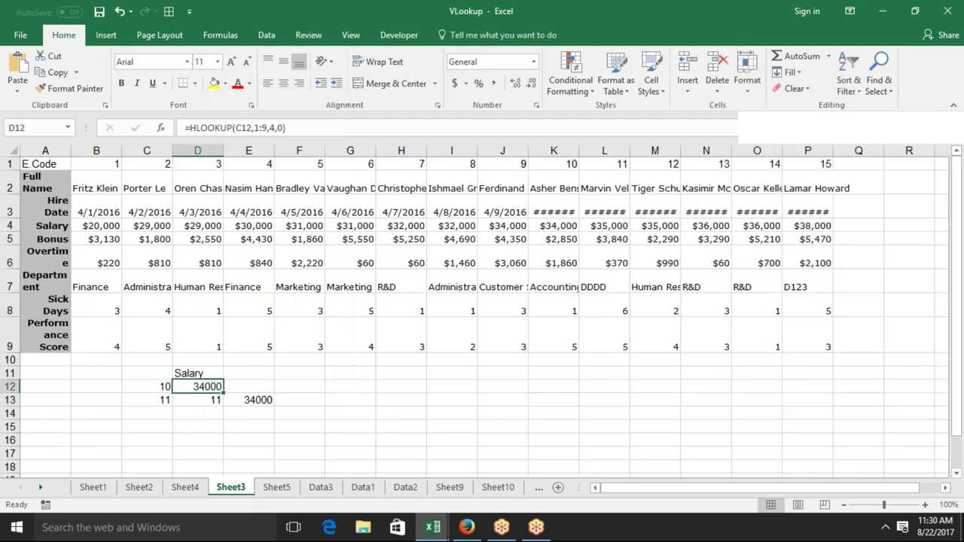
{"action": "left_click", "coordinate": [205, 414]}
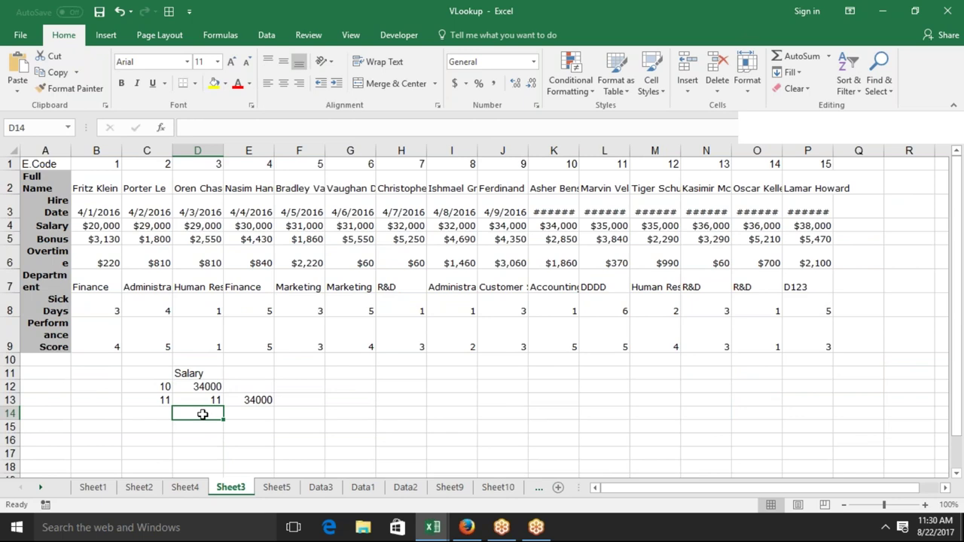
{"action": "right_click", "coordinate": [204, 387]}
{"action": "left_click", "coordinate": [165, 427]}
{"action": "right_click", "coordinate": [166, 427]}
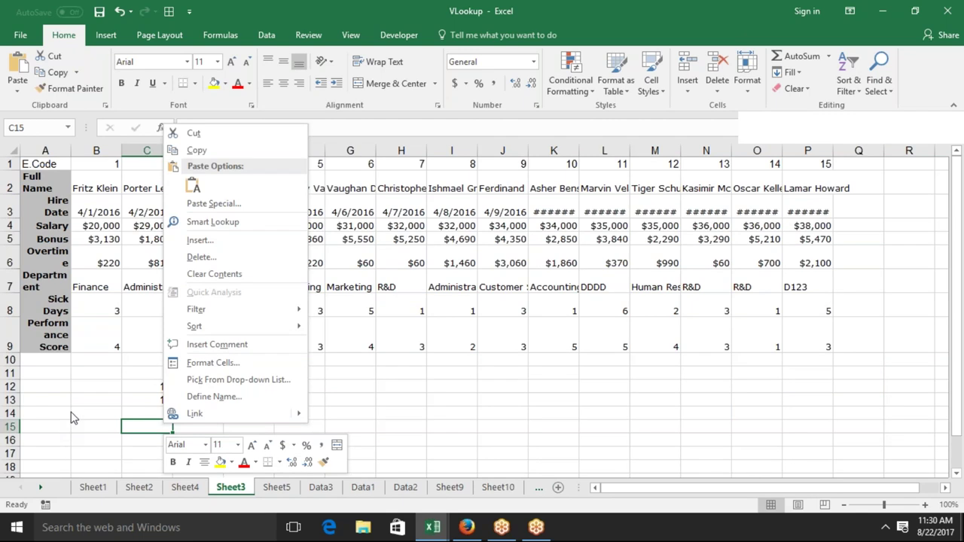
{"action": "key", "text": "Escape"}
{"action": "left_click_drag", "start_coordinate": [192, 385], "coordinate": [298, 401]}
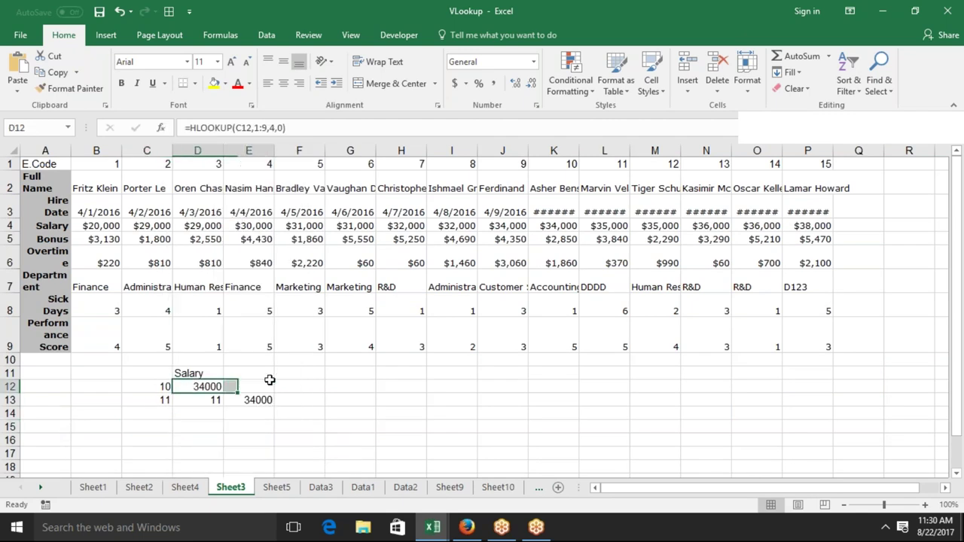
{"action": "key", "text": "Delete"}
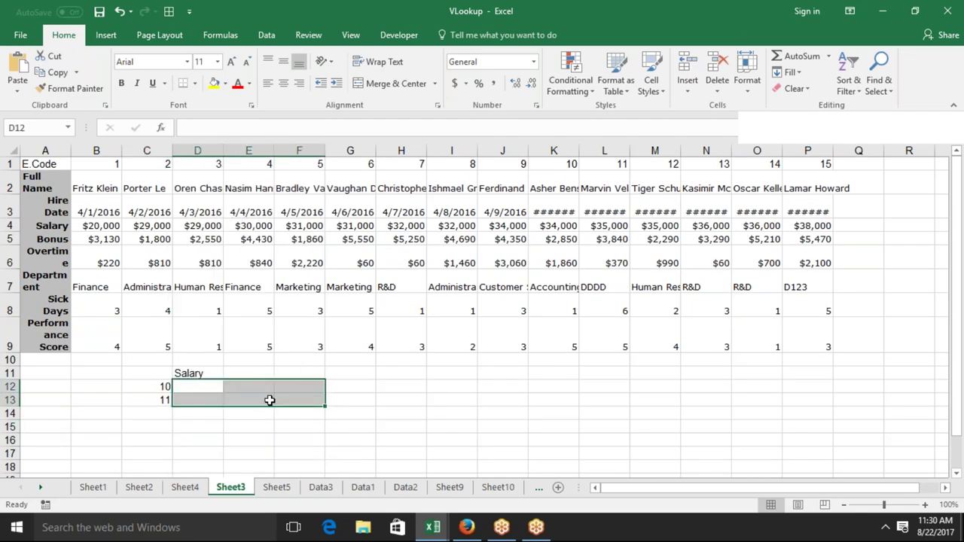
Step: Compare Sheet1's table with Sheet3's layout of codes in row 1 and labels in column A
{"action": "left_click", "coordinate": [199, 252]}
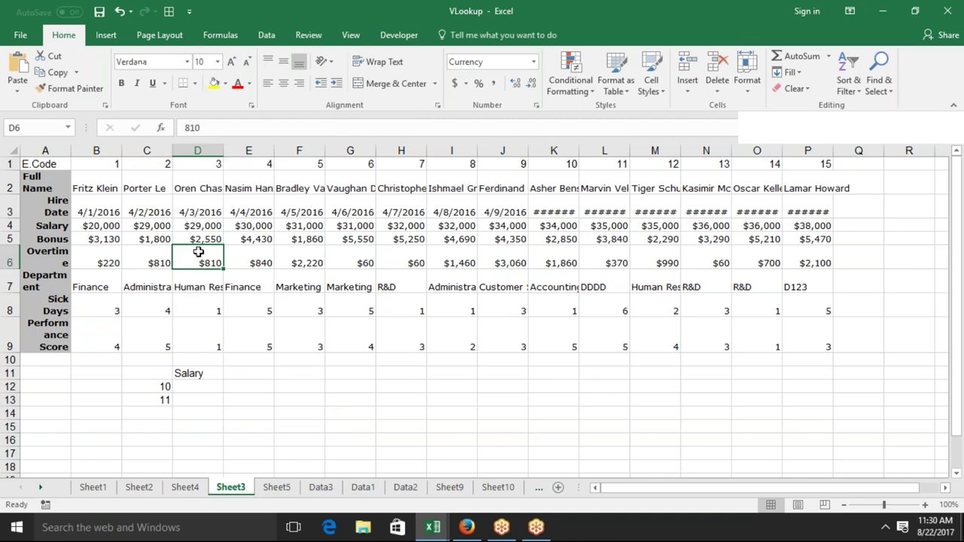
{"action": "left_click", "coordinate": [94, 487]}
{"action": "mouse_move", "coordinate": [43, 183]}
{"action": "left_mouse_down"}
{"action": "mouse_move", "coordinate": [427, 176]}
{"action": "mouse_move", "coordinate": [472, 360]}
{"action": "left_mouse_up"}
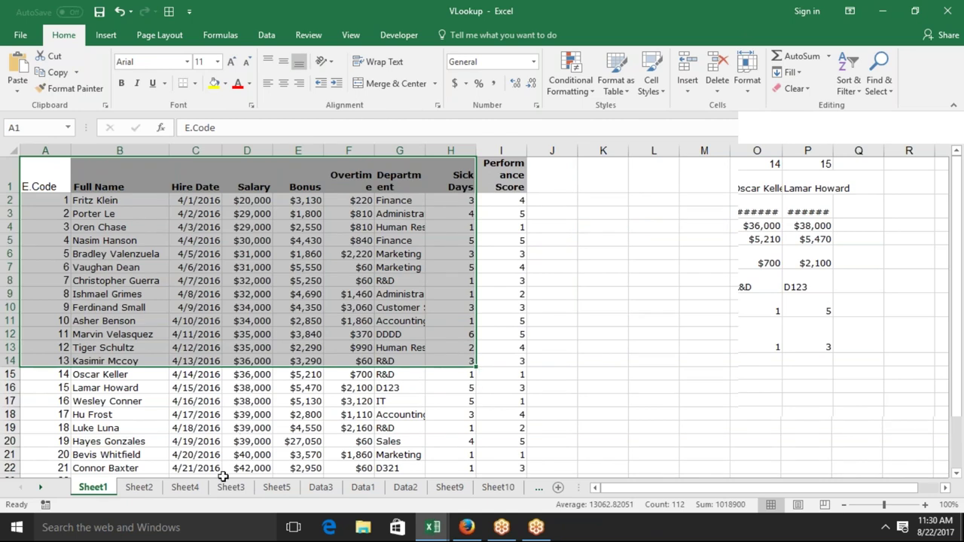
{"action": "left_click", "coordinate": [231, 487]}
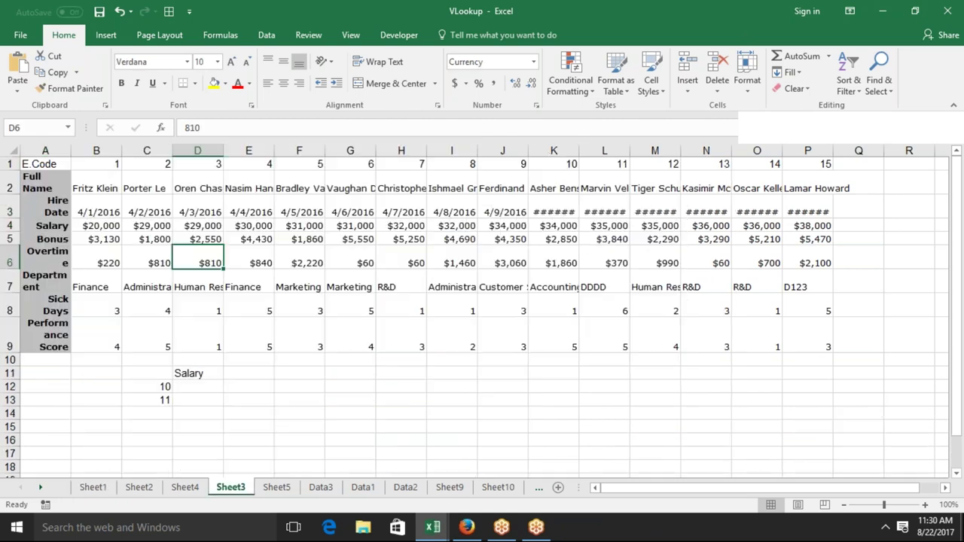
{"action": "left_click", "coordinate": [106, 164]}
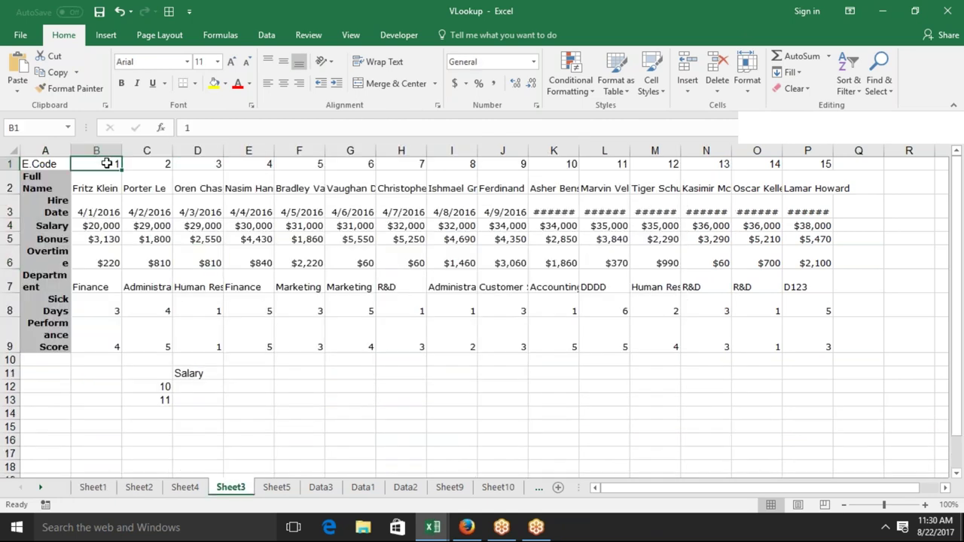
{"action": "left_click_drag", "start_coordinate": [106, 164], "coordinate": [550, 165]}
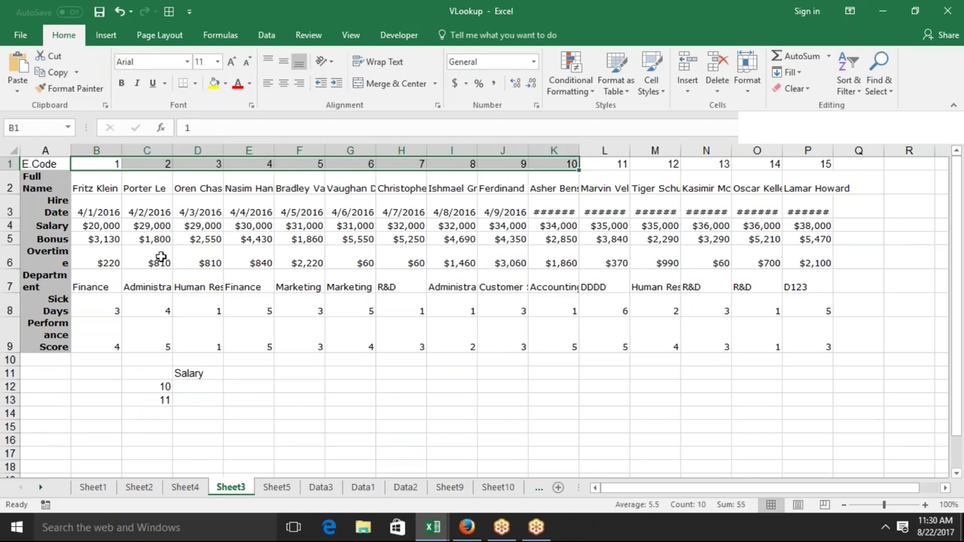
{"action": "left_click_drag", "start_coordinate": [42, 195], "coordinate": [64, 377]}
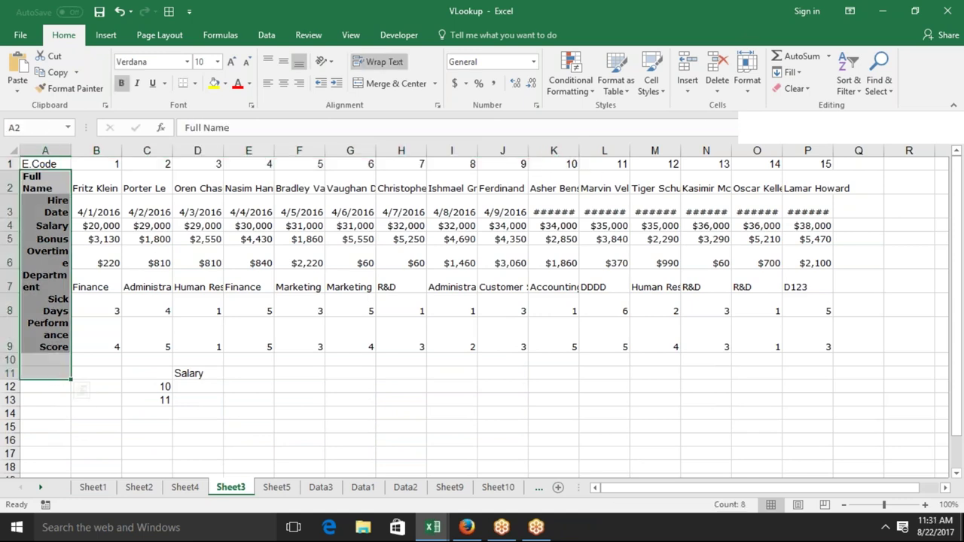
{"action": "left_click", "coordinate": [111, 165]}
{"action": "left_click_drag", "start_coordinate": [111, 165], "coordinate": [423, 172]}
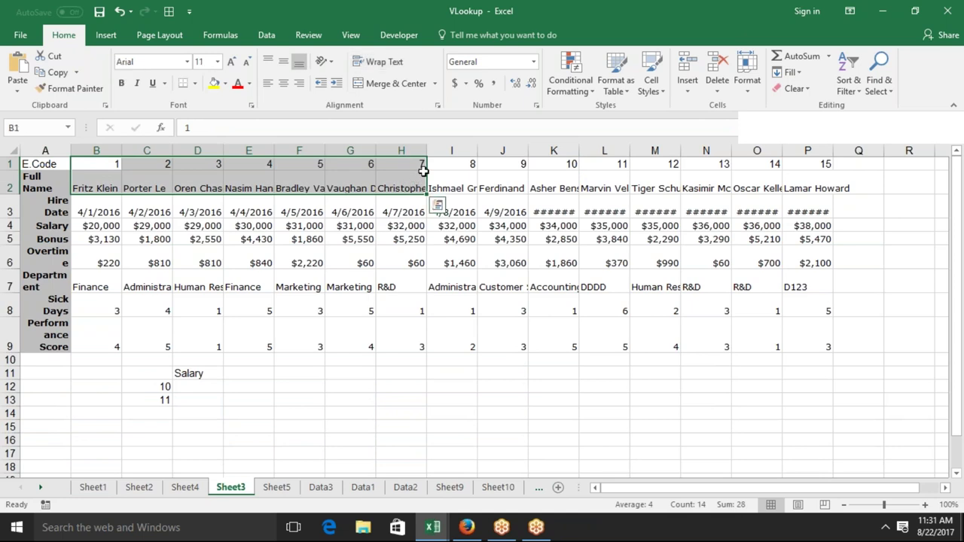
{"action": "left_click", "coordinate": [373, 223]}
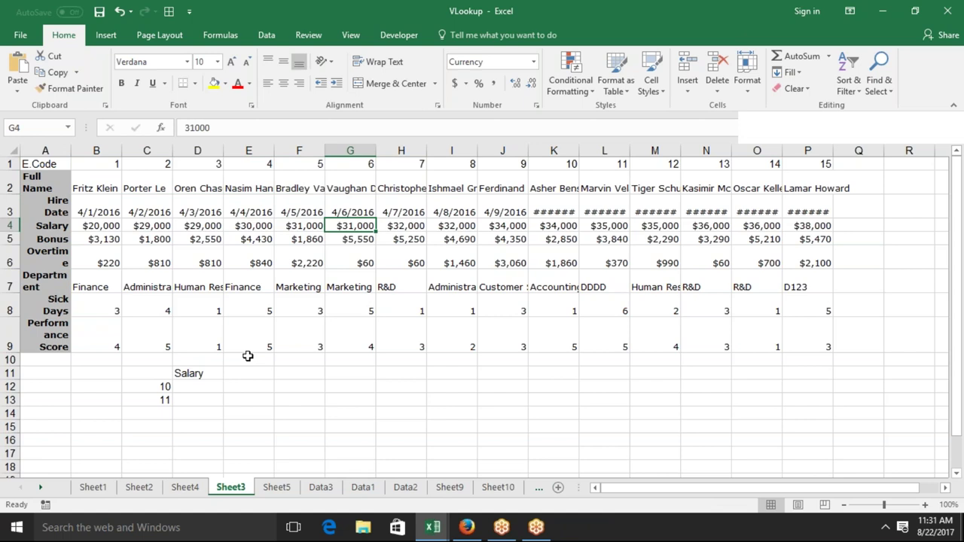
{"action": "left_click", "coordinate": [205, 385]}
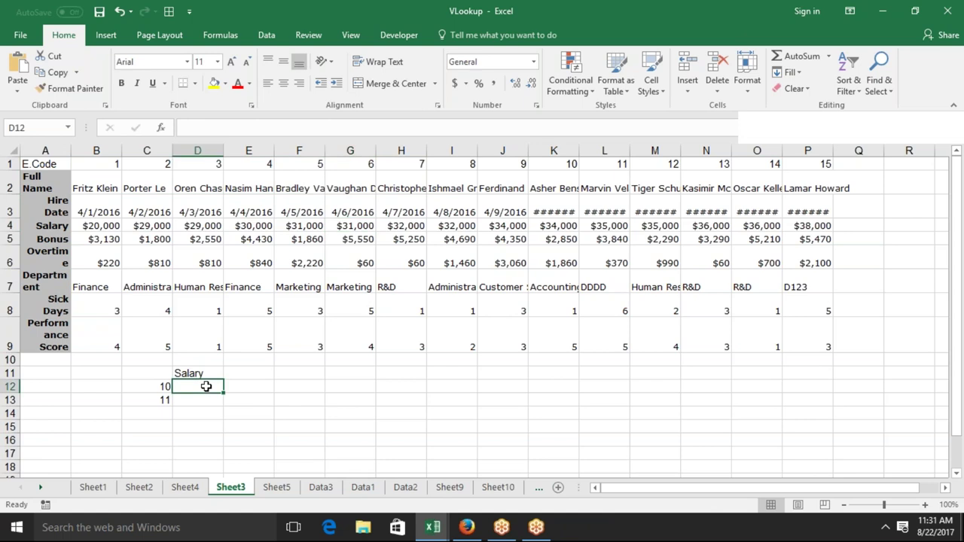
Step: Enter =HLOOKUP(C12,1:9,4,FALSE) in D12, returning the salary 34000
{"action": "type", "text": "="}
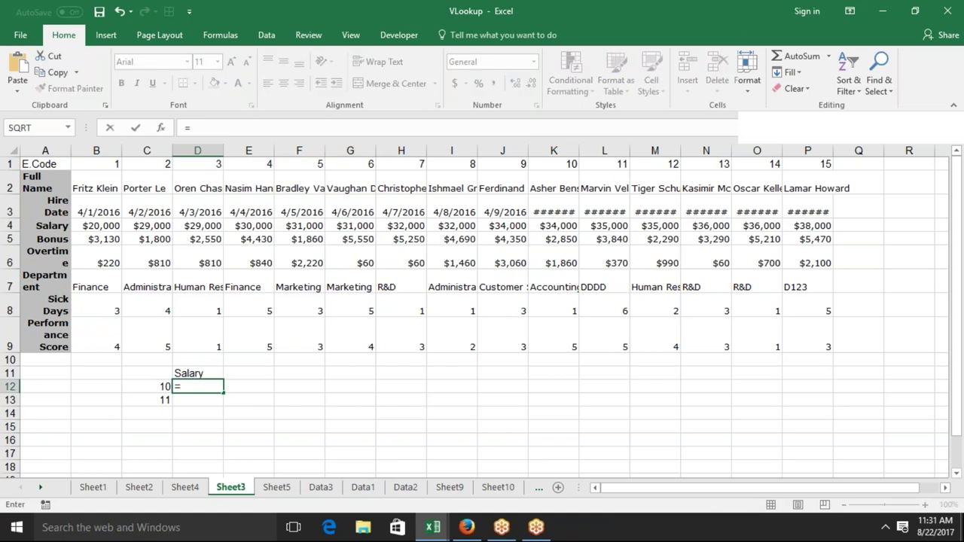
{"action": "type", "text": "hlo"}
{"action": "key", "text": "Tab"}
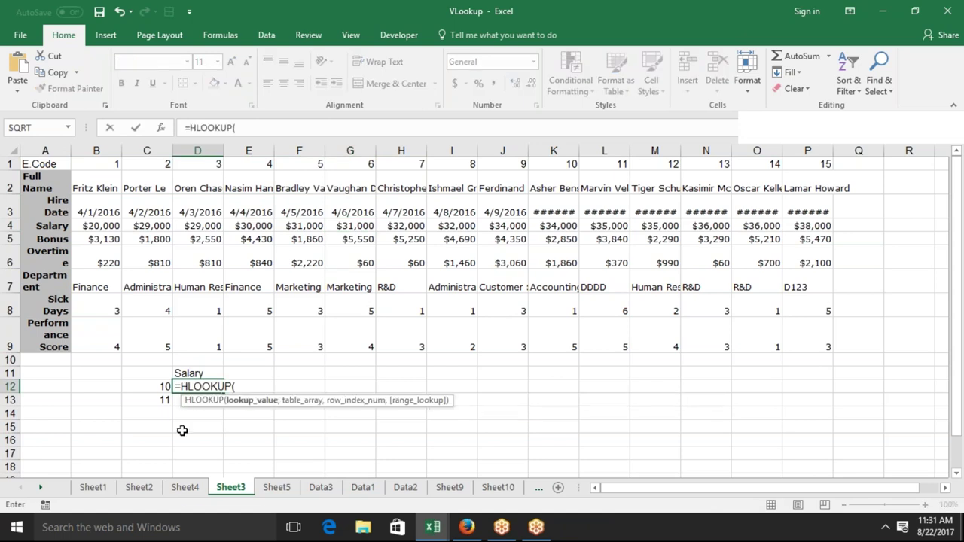
{"action": "type", "text": "C12,"}
{"action": "left_click_drag", "start_coordinate": [11, 163], "coordinate": [13, 226]}
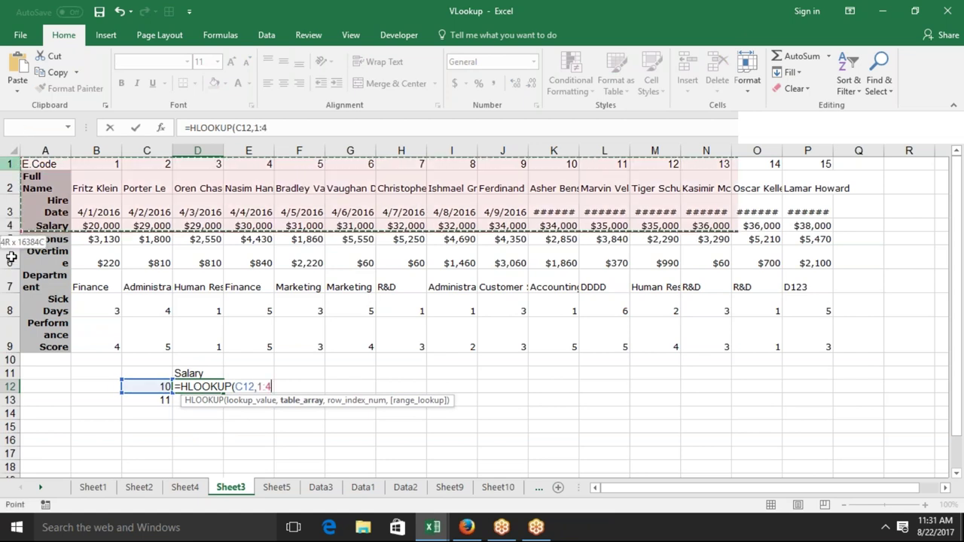
{"action": "left_click_drag", "start_coordinate": [13, 225], "coordinate": [10, 347]}
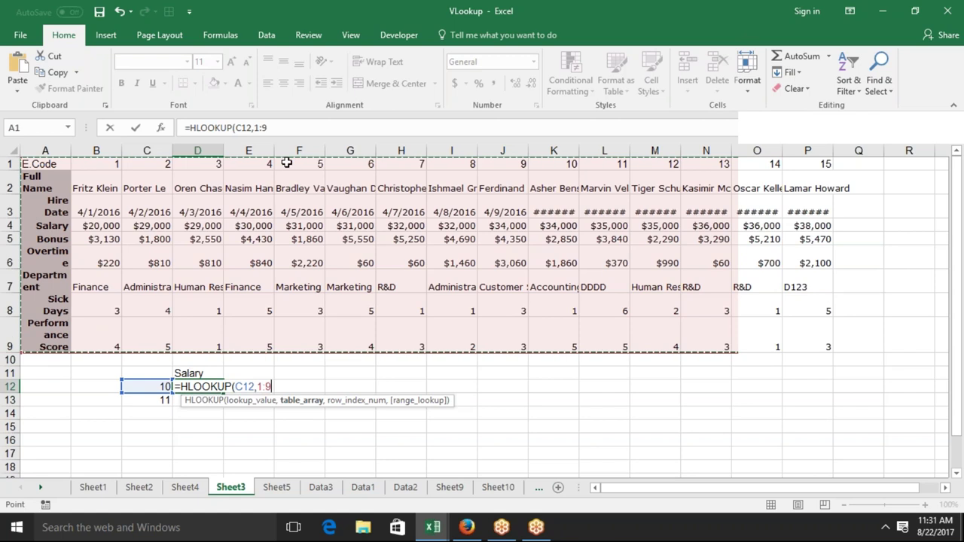
{"action": "type", "text": ","}
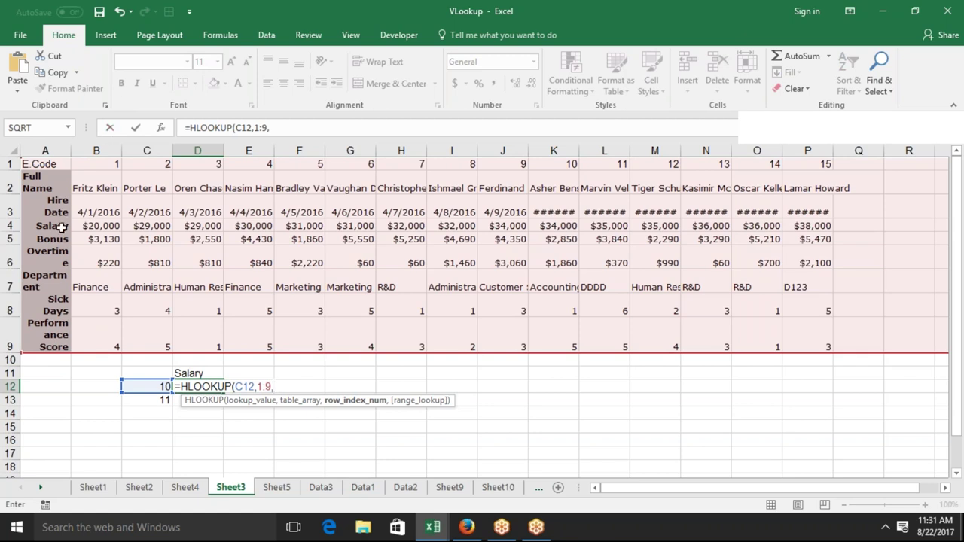
{"action": "type", "text": "4"}
{"action": "type", "text": ","}
{"action": "key", "text": "Down"}
{"action": "key", "text": "Tab"}
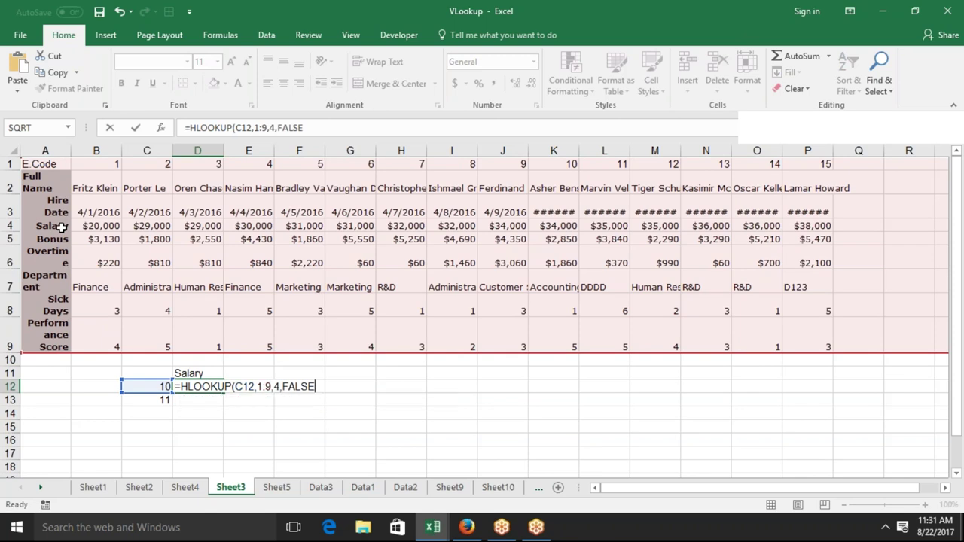
{"action": "key", "text": "ctrl+Return"}
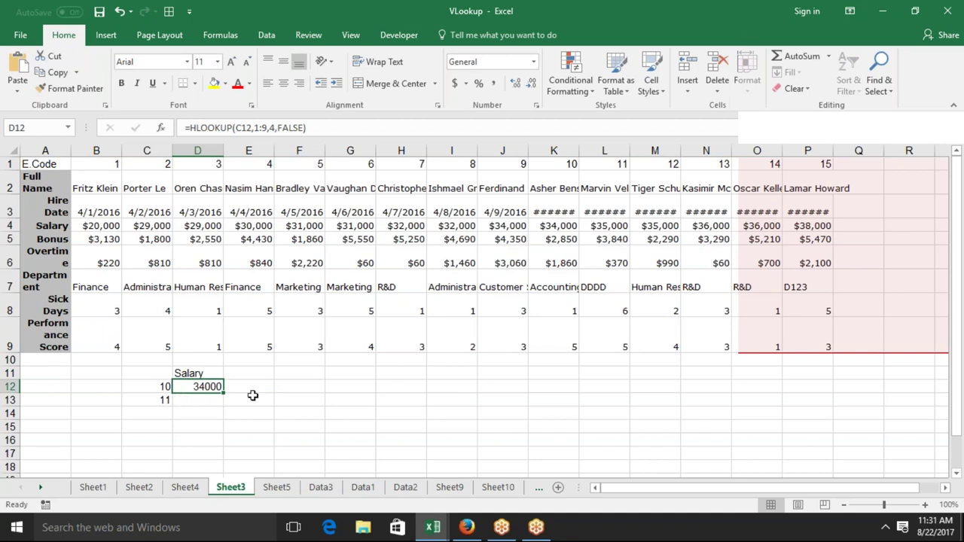
{"action": "left_click", "coordinate": [253, 386]}
Step: Enter =MATCH(C12,1:1,0) in E12, returning column position 11
{"action": "type", "text": "=mat"}
{"action": "key", "text": "Tab"}
{"action": "left_click", "coordinate": [147, 386]}
{"action": "type", "text": ","}
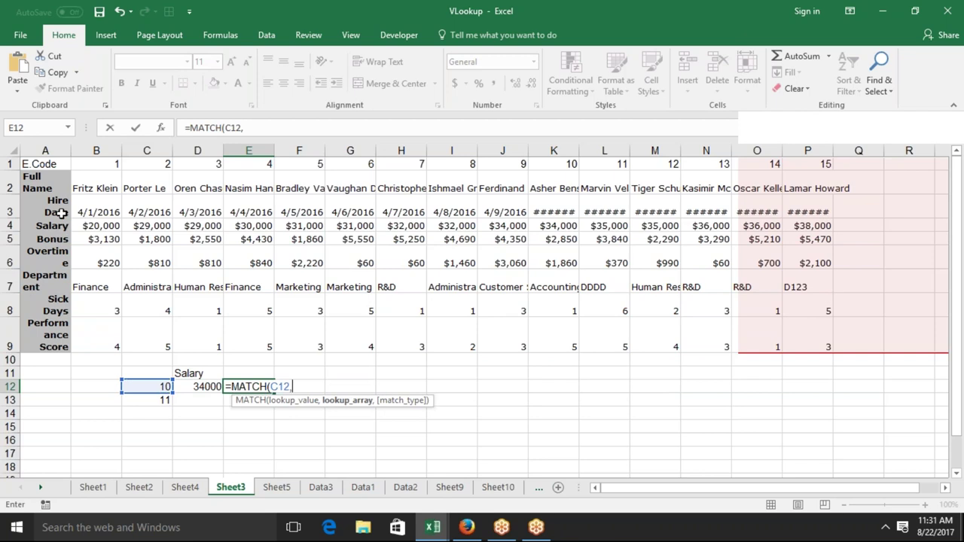
{"action": "left_click", "coordinate": [10, 163]}
{"action": "type", "text": ","}
{"action": "type", "text": "0"}
{"action": "key", "text": "Return"}
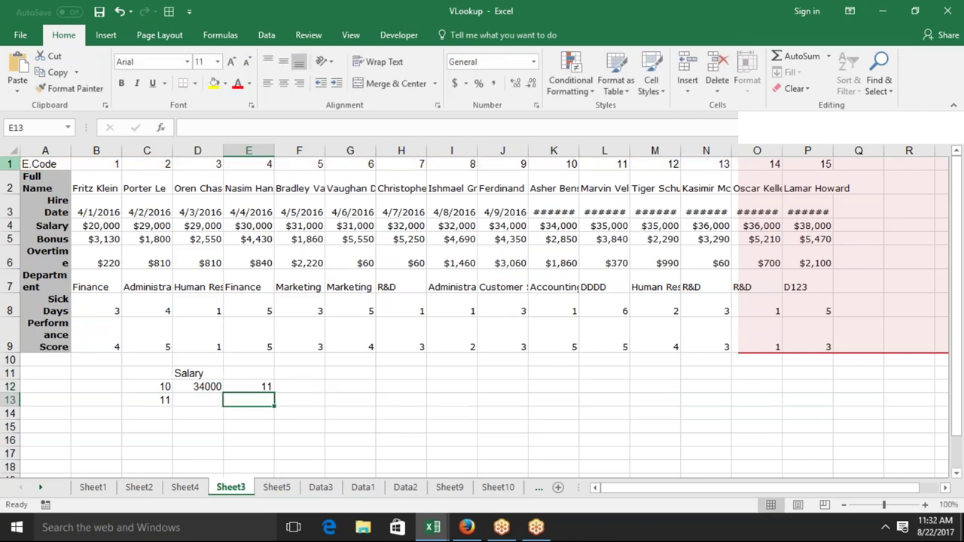
Step: Enter =INDEX(1:9,4,E12) in F12, returning the salary 34000
{"action": "left_click", "coordinate": [299, 387]}
{"action": "type", "text": "=ind"}
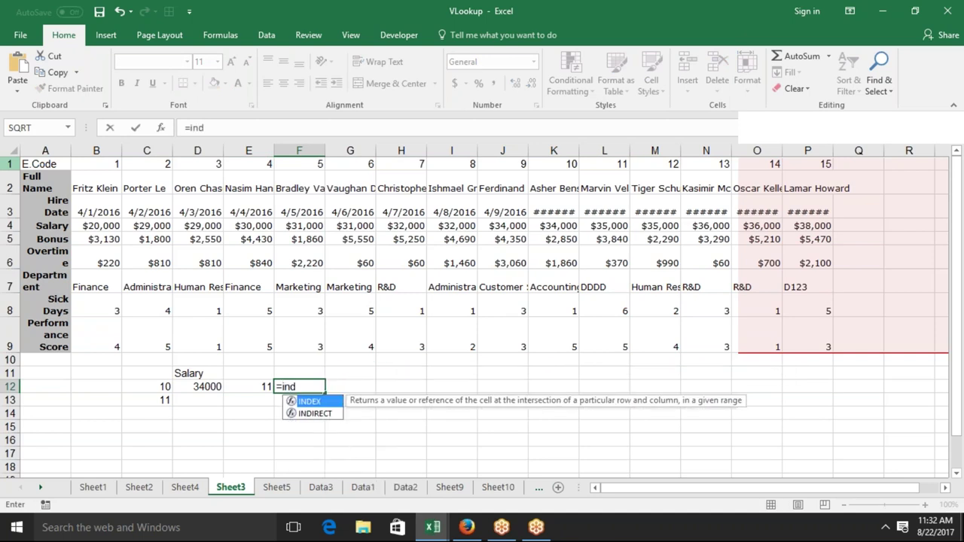
{"action": "key", "text": "Tab"}
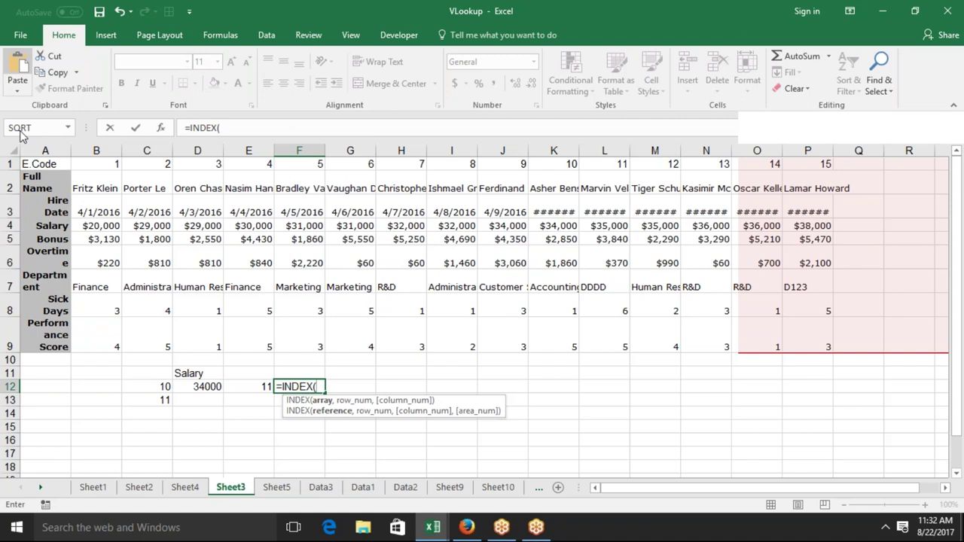
{"action": "left_click", "coordinate": [10, 163]}
{"action": "left_click_drag", "start_coordinate": [11, 163], "coordinate": [30, 348]}
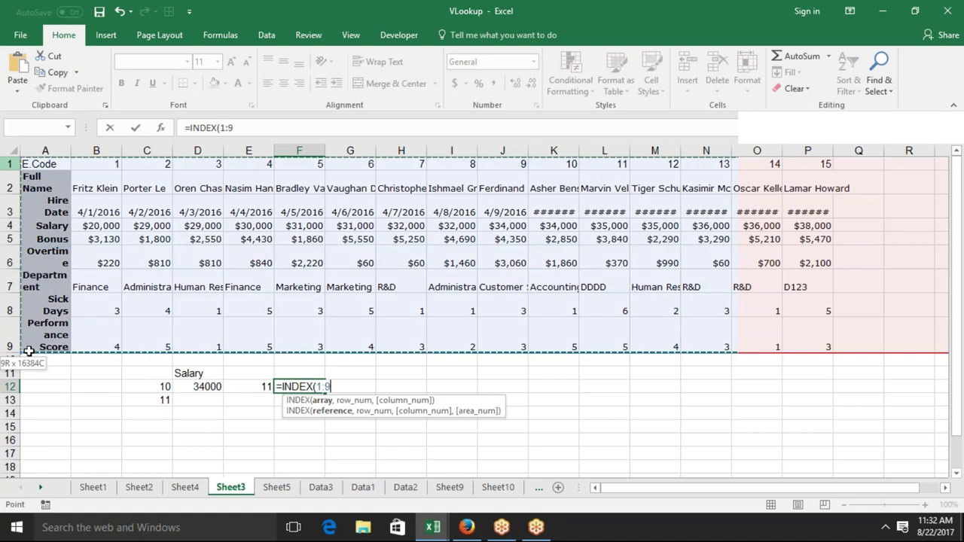
{"action": "type", "text": ","}
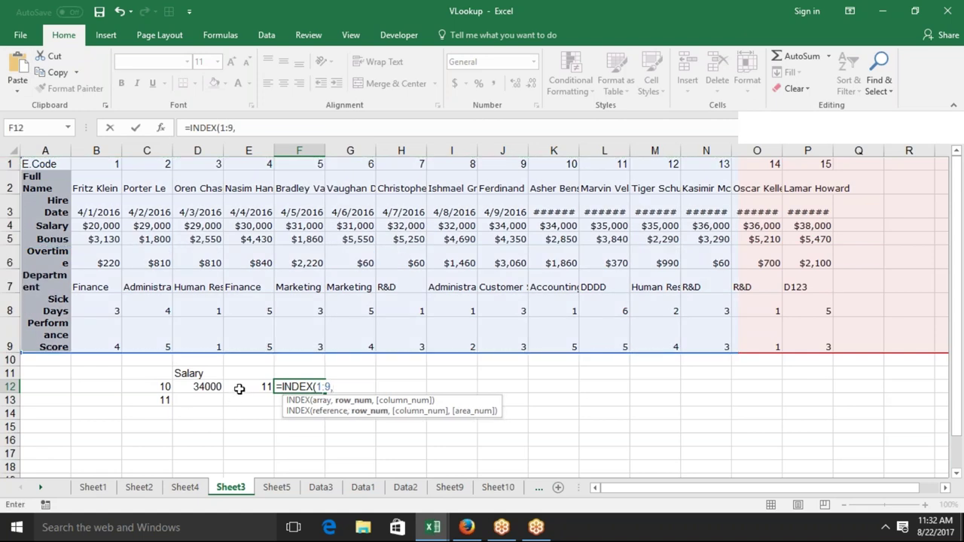
{"action": "type", "text": "4,"}
{"action": "left_click", "coordinate": [243, 388]}
{"action": "key", "text": "Return"}
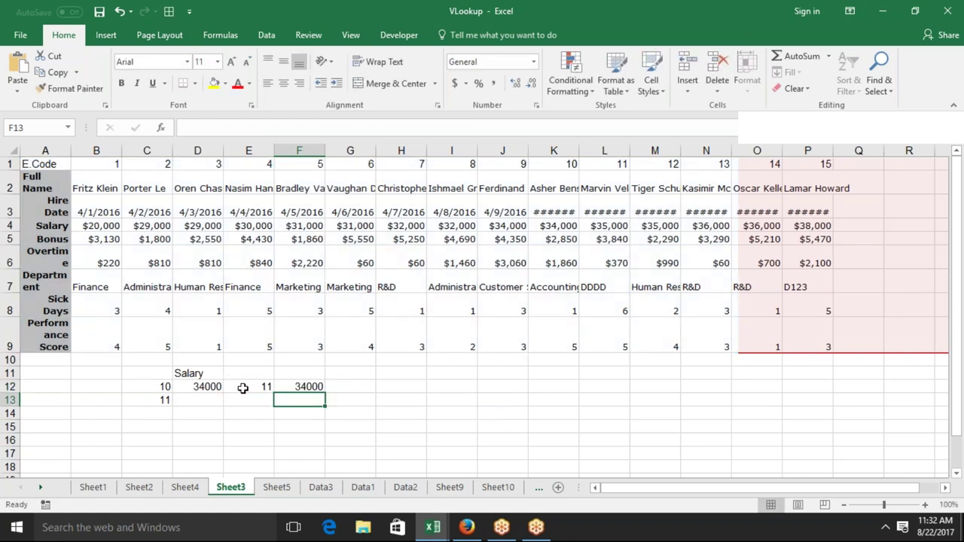
{"action": "type", "text": "=of"}
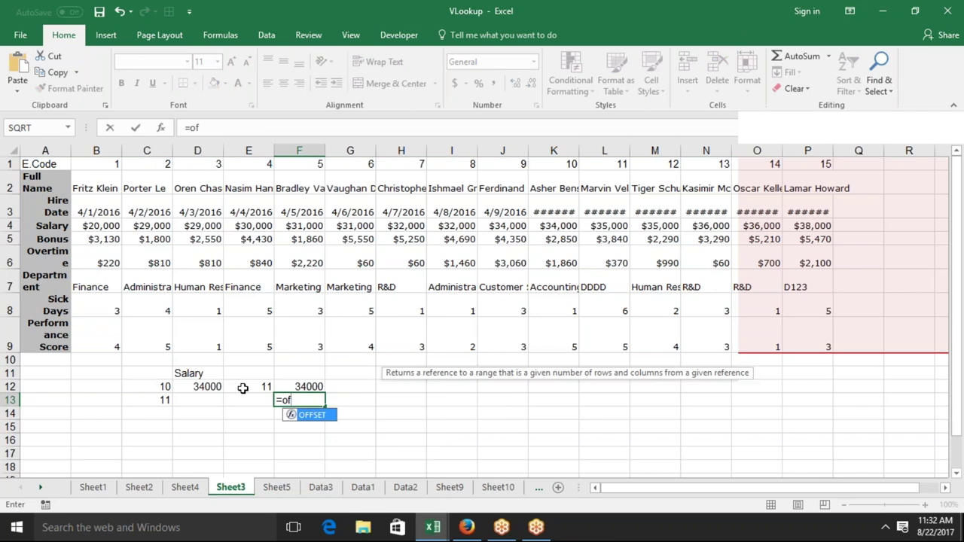
Step: Complete F13 as =OFFSET(A1,3,E12-1), returning 34000
{"action": "key", "text": "Tab"}
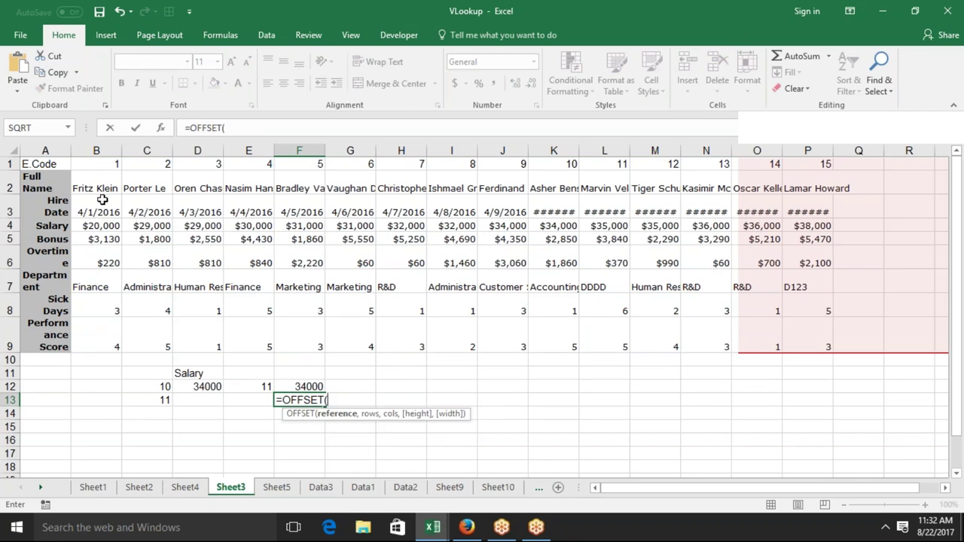
{"action": "left_click", "coordinate": [54, 165]}
{"action": "type", "text": ",3,"}
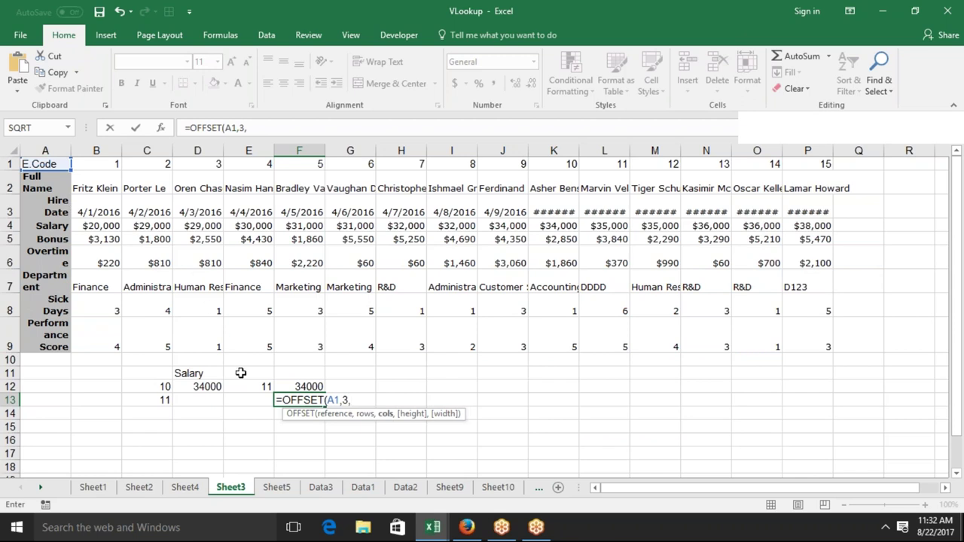
{"action": "left_click", "coordinate": [242, 385]}
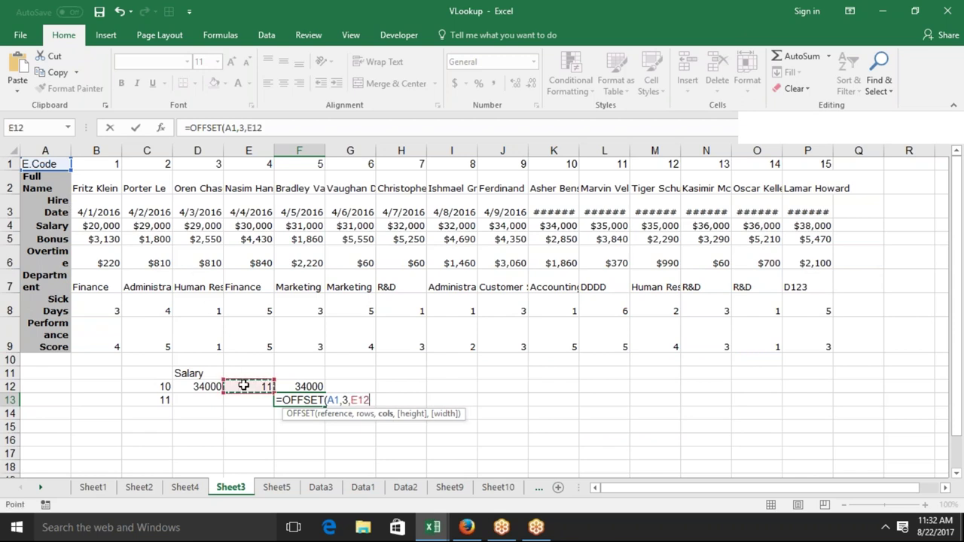
{"action": "type", "text": "-1"}
{"action": "key", "text": "Return"}
{"action": "key", "text": "Up"}
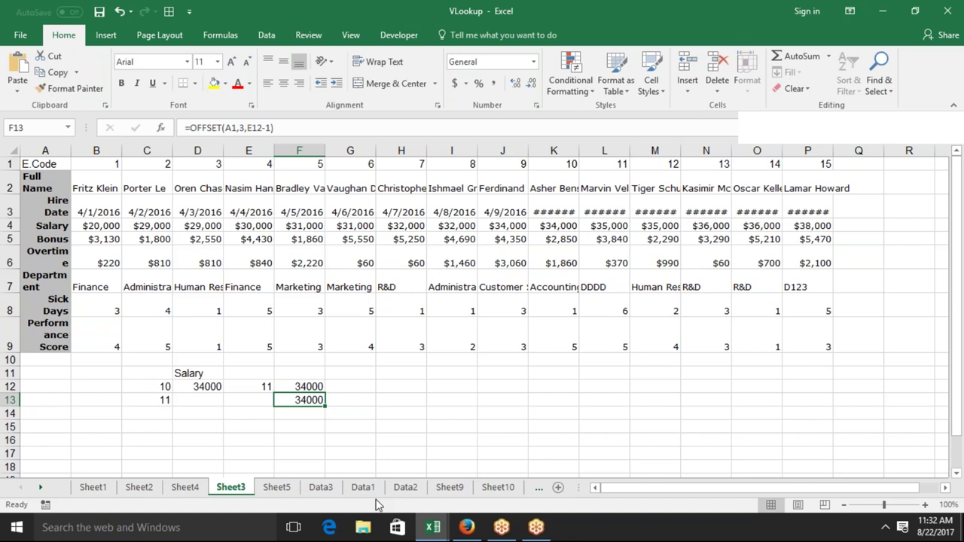
Step: On Sheet5, clear the old lookup results 1000, 500 and 1000 from B2:B4
{"action": "left_click", "coordinate": [296, 488]}
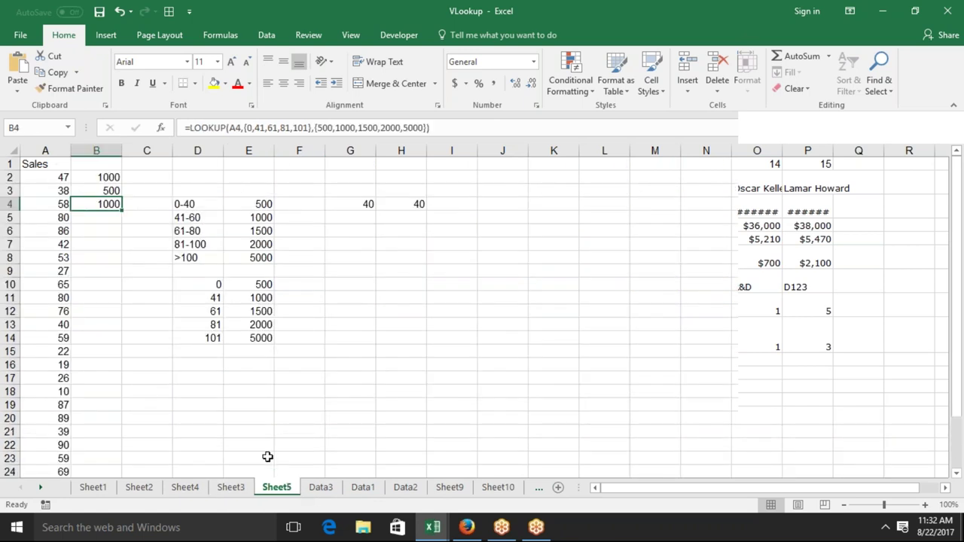
{"action": "left_click", "coordinate": [242, 488]}
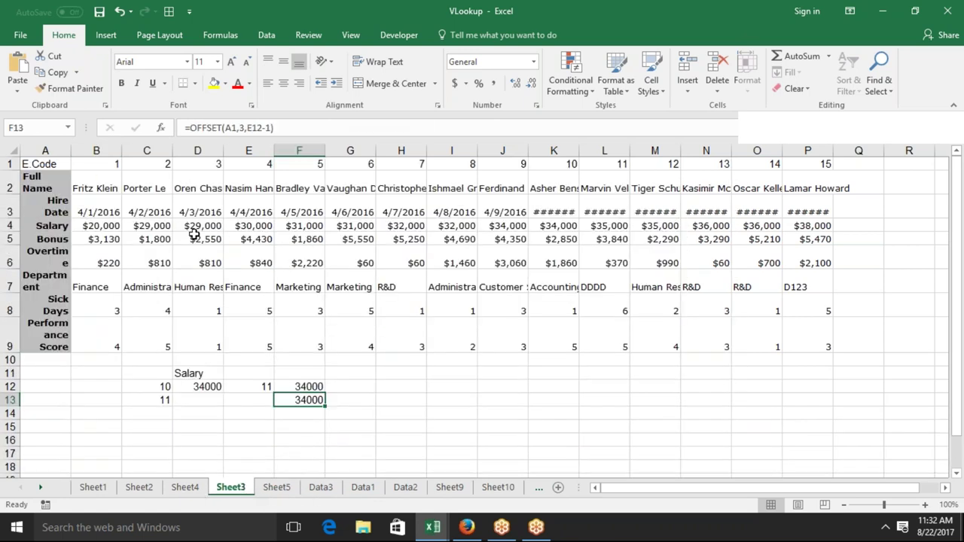
{"action": "left_click", "coordinate": [277, 489]}
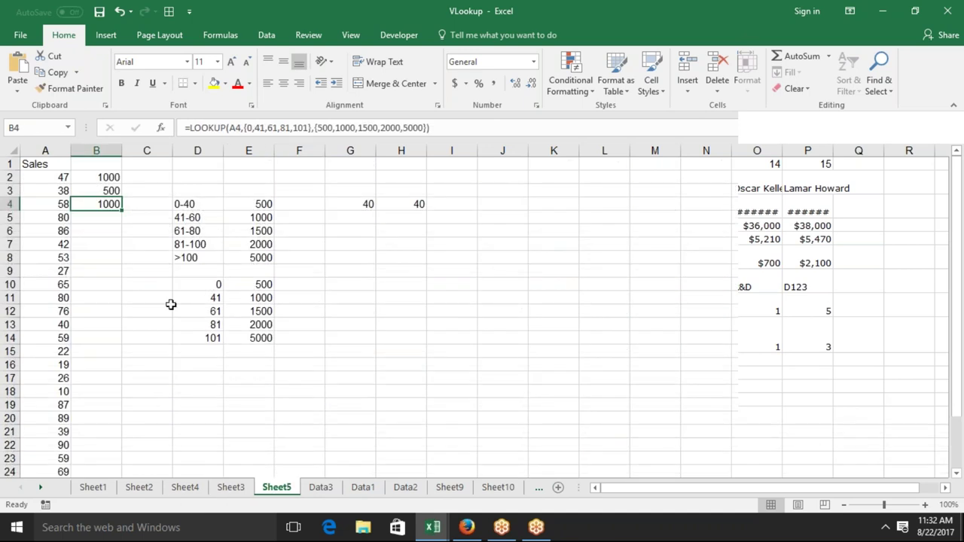
{"action": "left_click_drag", "start_coordinate": [113, 177], "coordinate": [110, 219]}
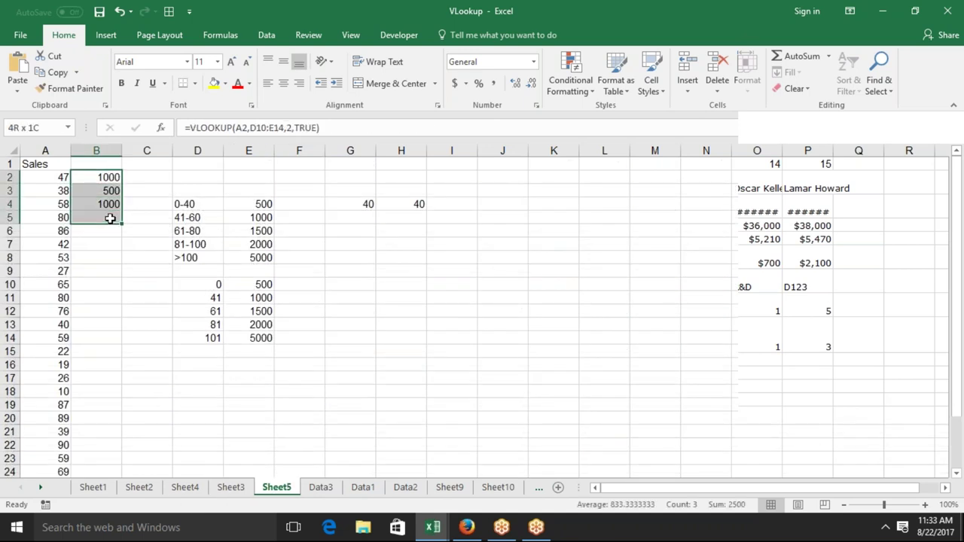
{"action": "key", "text": "Delete"}
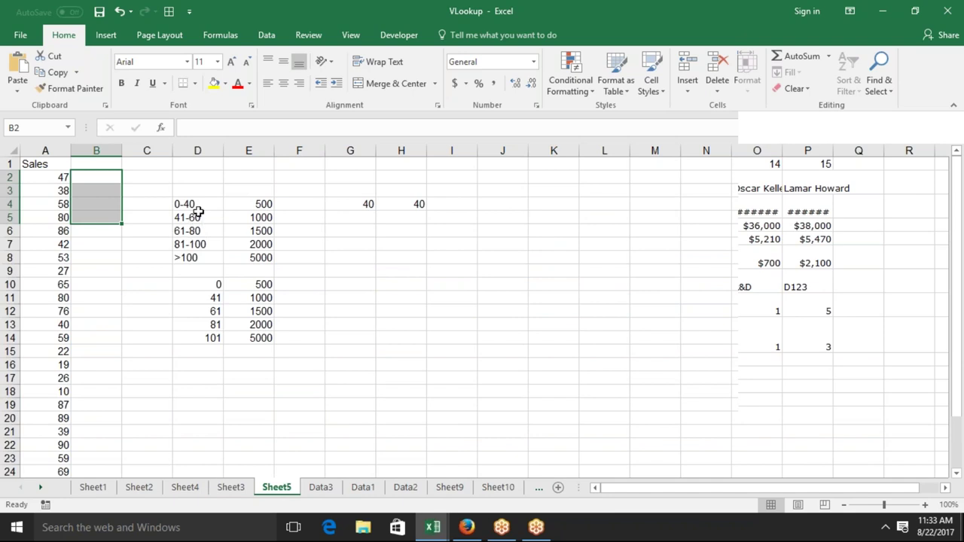
{"action": "left_click_drag", "start_coordinate": [195, 207], "coordinate": [198, 252]}
{"action": "left_click", "coordinate": [97, 173]}
{"action": "left_click", "coordinate": [97, 163]}
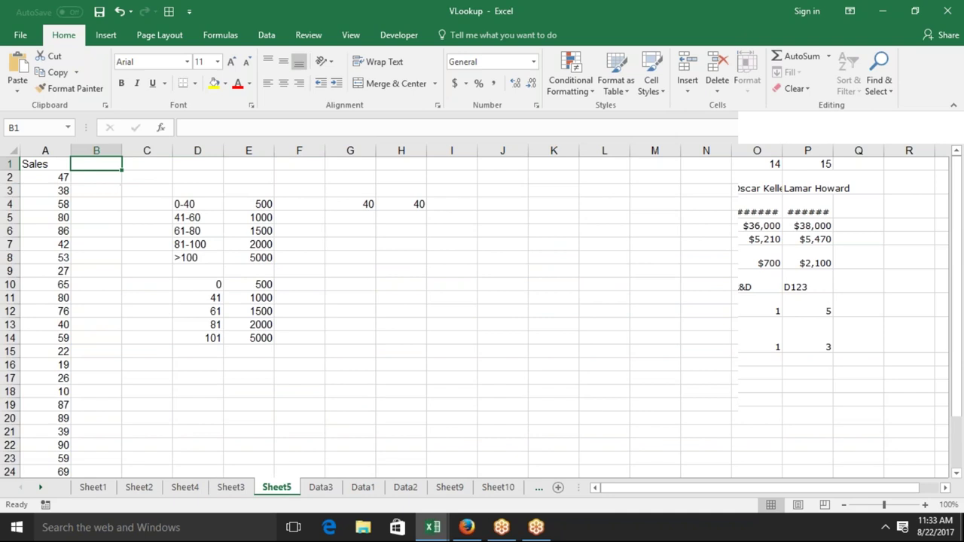
Step: Head column B with 'inc' and review the thresholds 41–101 and incentives in D10:E14
{"action": "type", "text": "inc"}
{"action": "key", "text": "Return"}
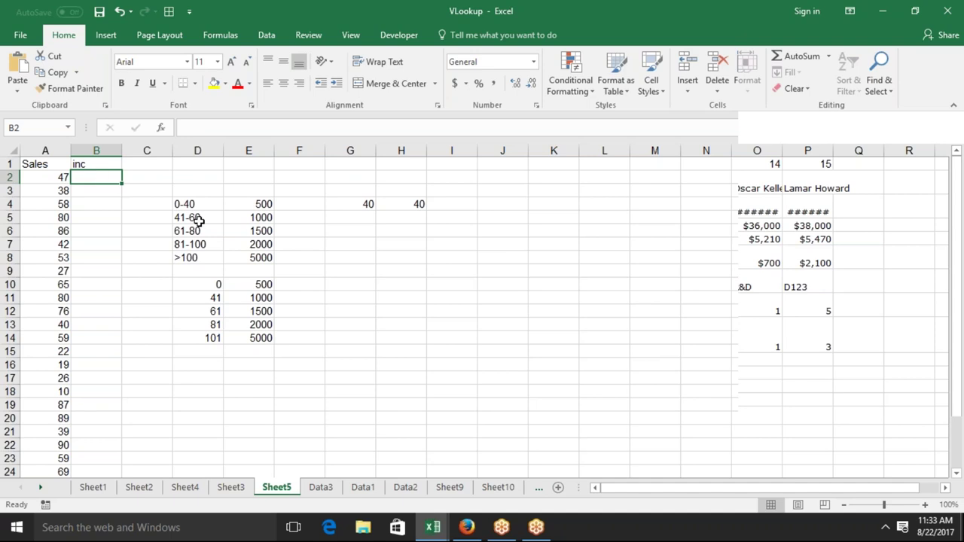
{"action": "left_click", "coordinate": [208, 309]}
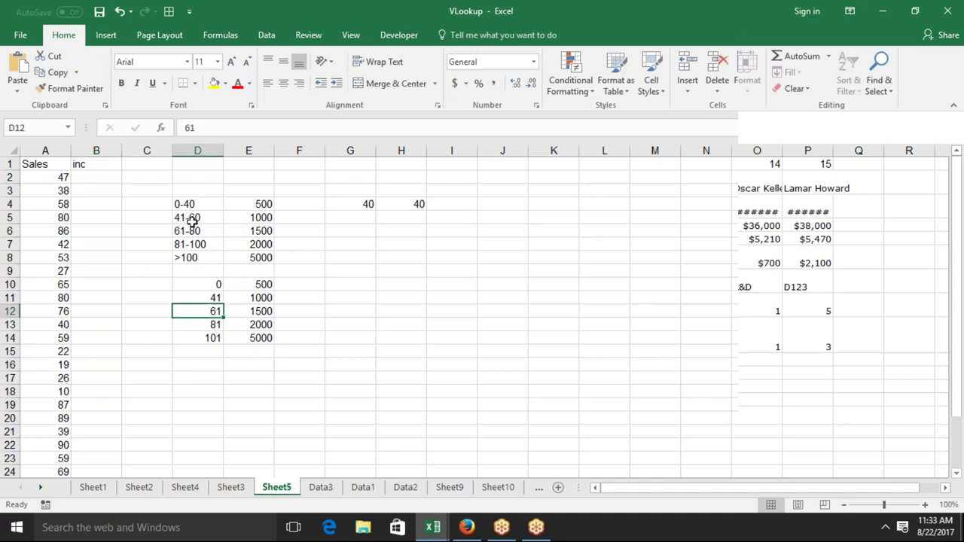
{"action": "key", "text": "Up"}
{"action": "left_click", "coordinate": [206, 280]}
{"action": "left_click", "coordinate": [213, 299]}
{"action": "left_click", "coordinate": [215, 311]}
{"action": "left_click", "coordinate": [216, 324]}
{"action": "left_click", "coordinate": [216, 338]}
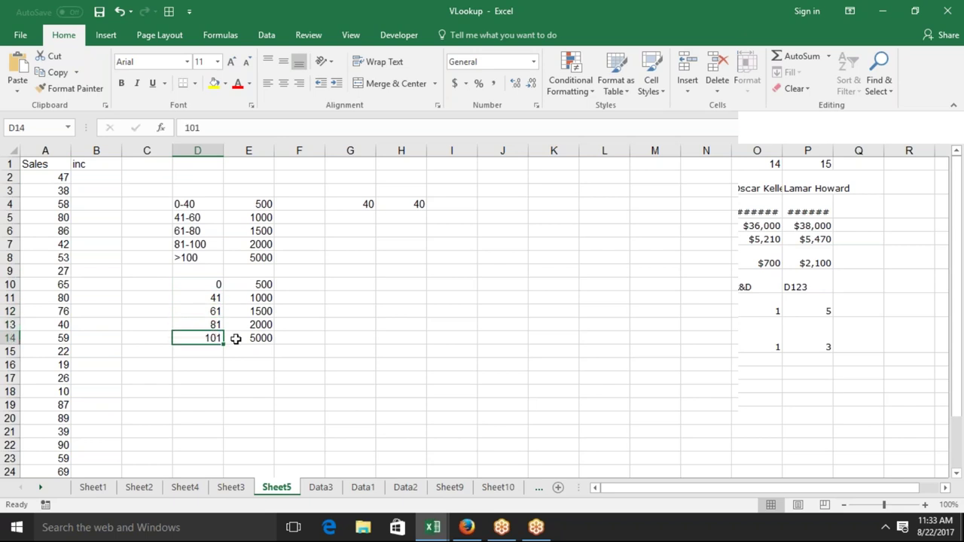
{"action": "left_click", "coordinate": [244, 338]}
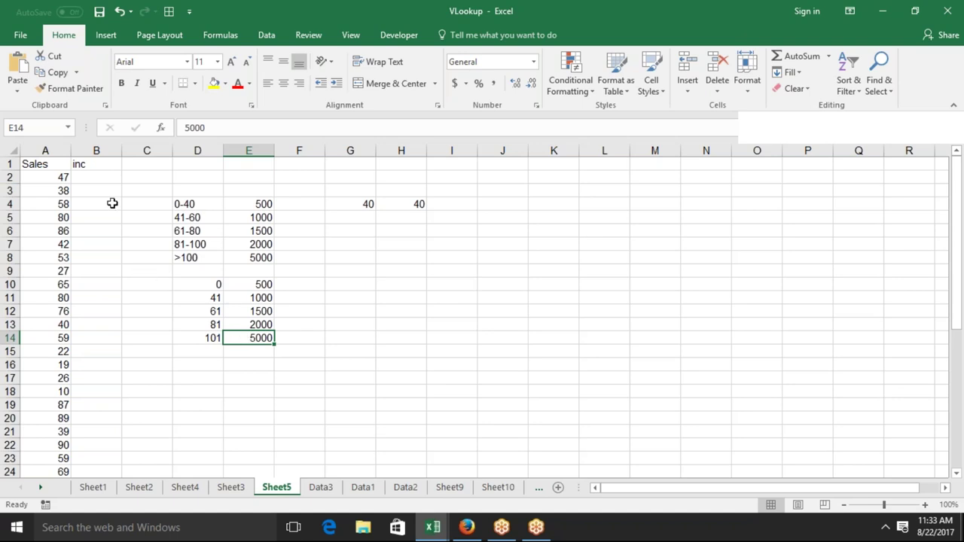
{"action": "left_click", "coordinate": [98, 179]}
Step: In B2, enter =VLOOKUP(A2,D10:E14,2,FALSE) against the incentive table
{"action": "type", "text": "=vl"}
{"action": "key", "text": "Tab"}
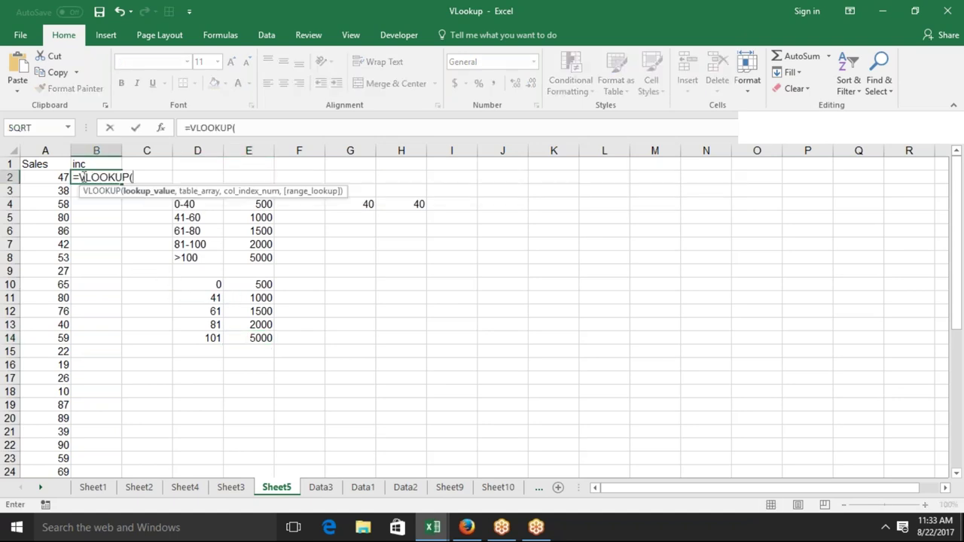
{"action": "left_click", "coordinate": [35, 180]}
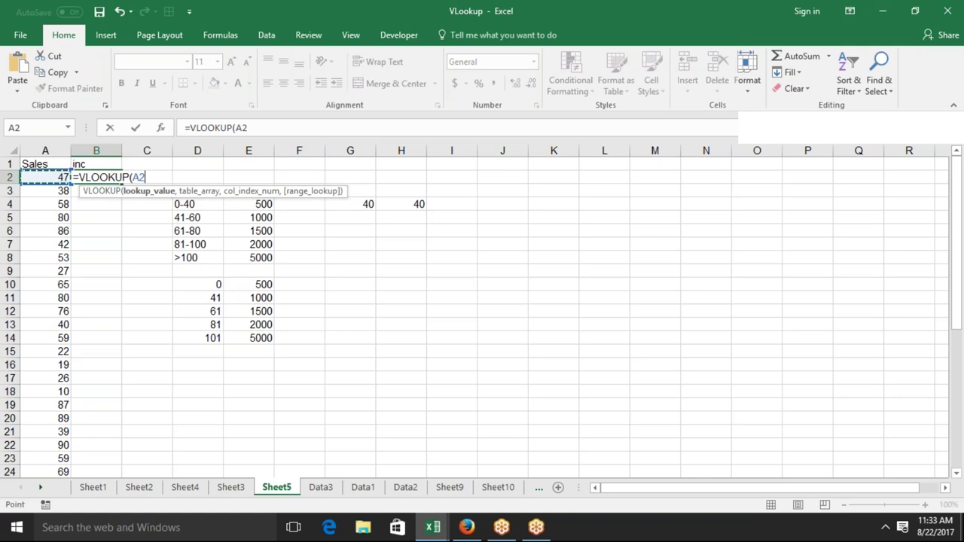
{"action": "type", "text": ","}
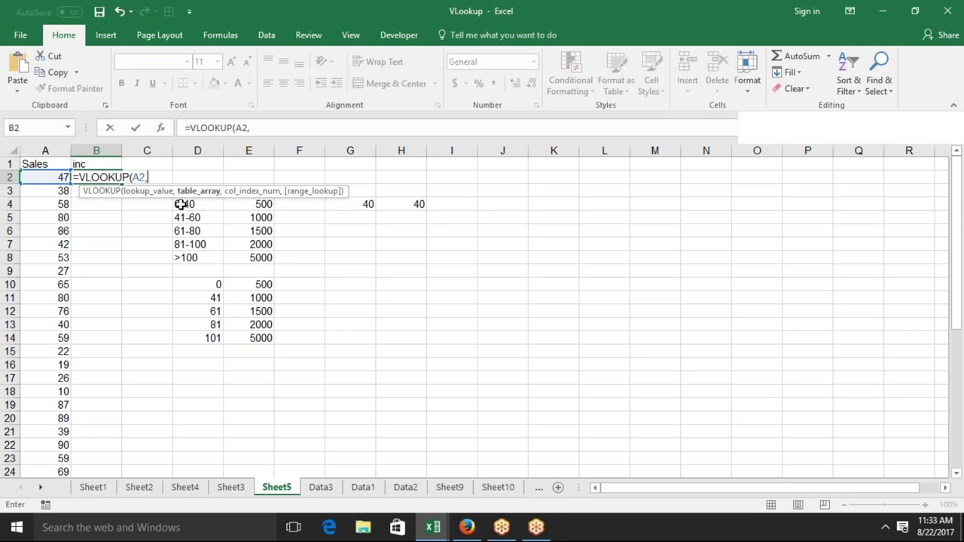
{"action": "left_click_drag", "start_coordinate": [180, 204], "coordinate": [237, 242]}
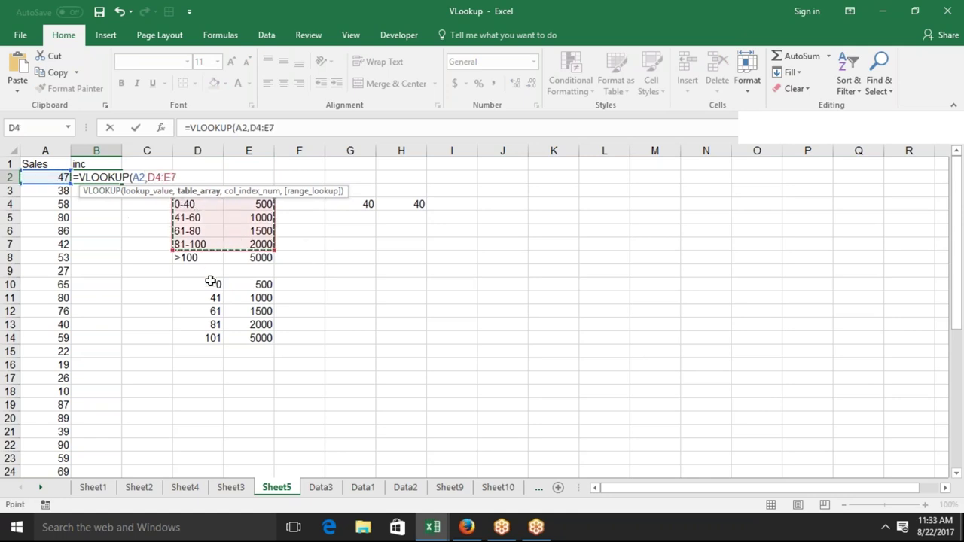
{"action": "left_click_drag", "start_coordinate": [211, 284], "coordinate": [267, 335]}
{"action": "type", "text": ","}
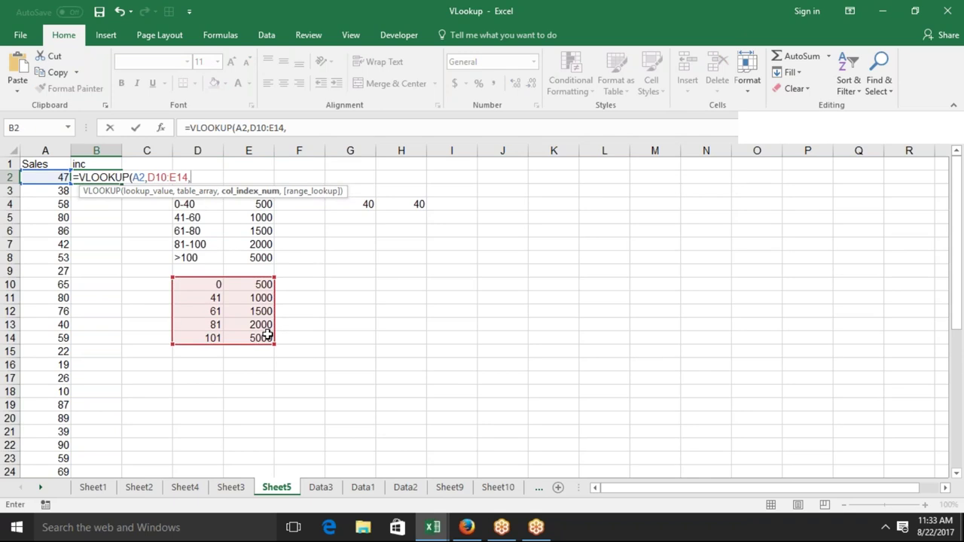
{"action": "type", "text": "2,"}
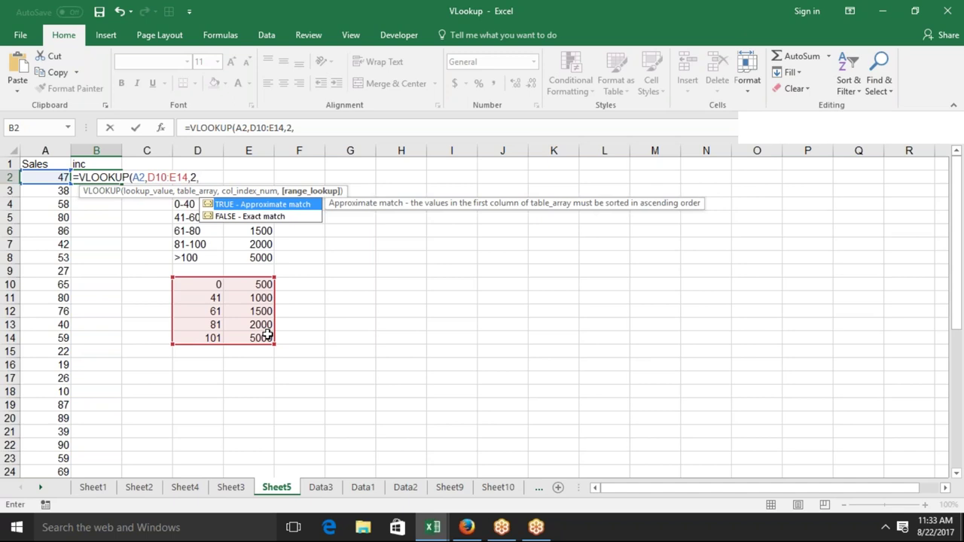
{"action": "key", "text": "Down"}
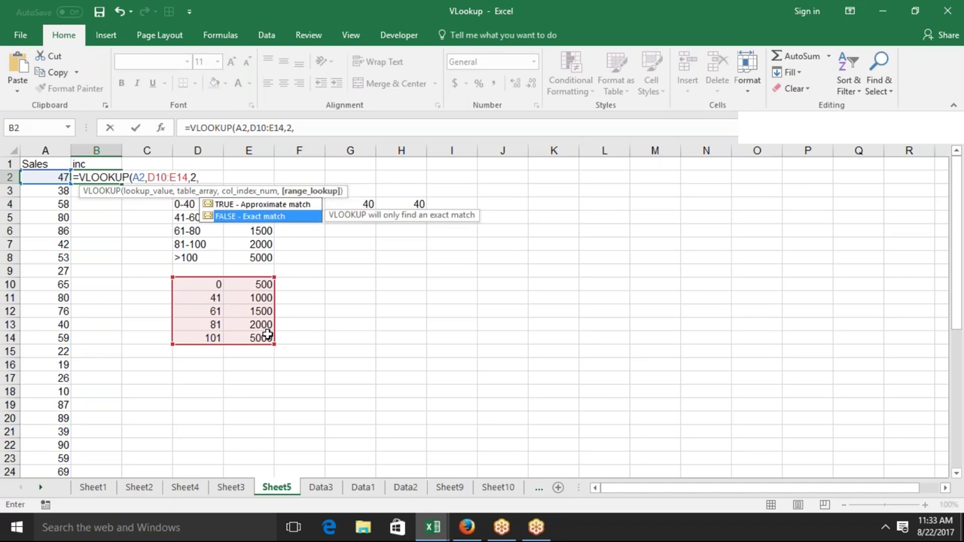
{"action": "key", "text": "Tab"}
{"action": "type", "text": ")"}
{"action": "key", "text": "Return"}
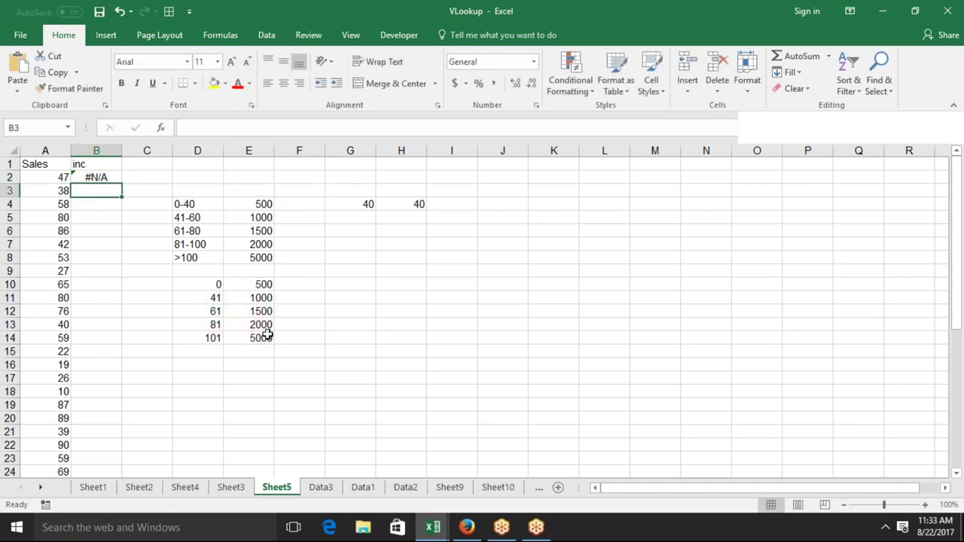
Step: Change B2's match argument to TRUE so it returns 1000 instead of #N/A
{"action": "key", "text": "Up"}
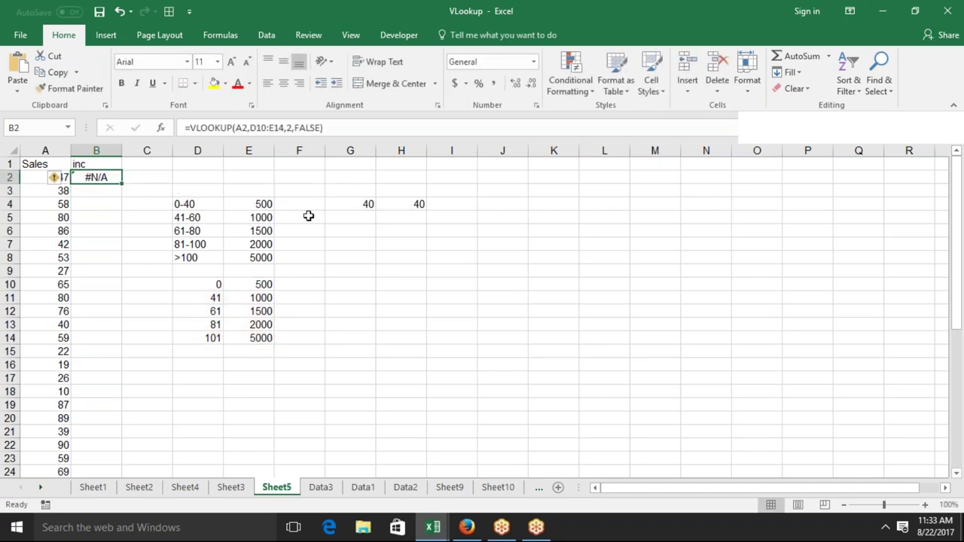
{"action": "key", "text": "F2"}
{"action": "key", "text": "BackSpace"}
{"action": "type", "text": "true"}
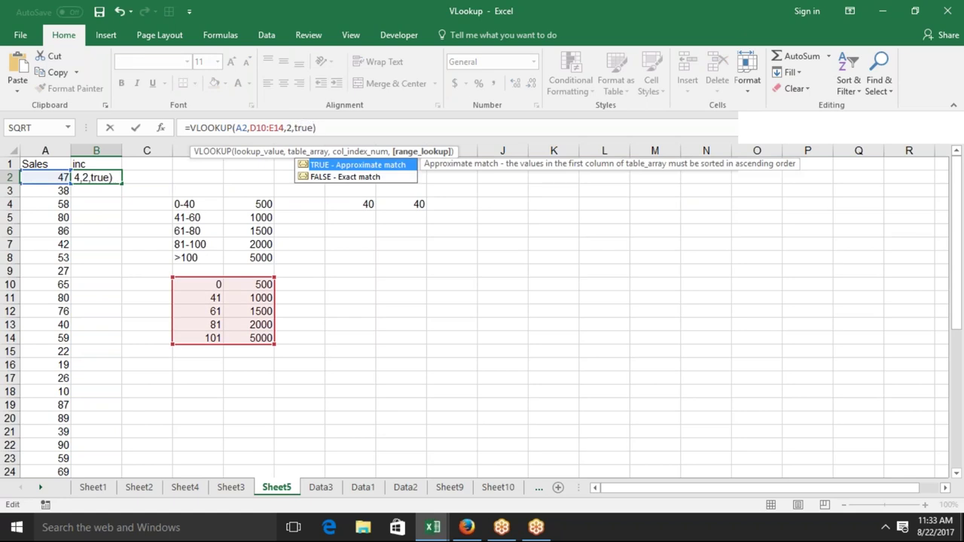
{"action": "key", "text": "Return"}
{"action": "key", "text": "Up"}
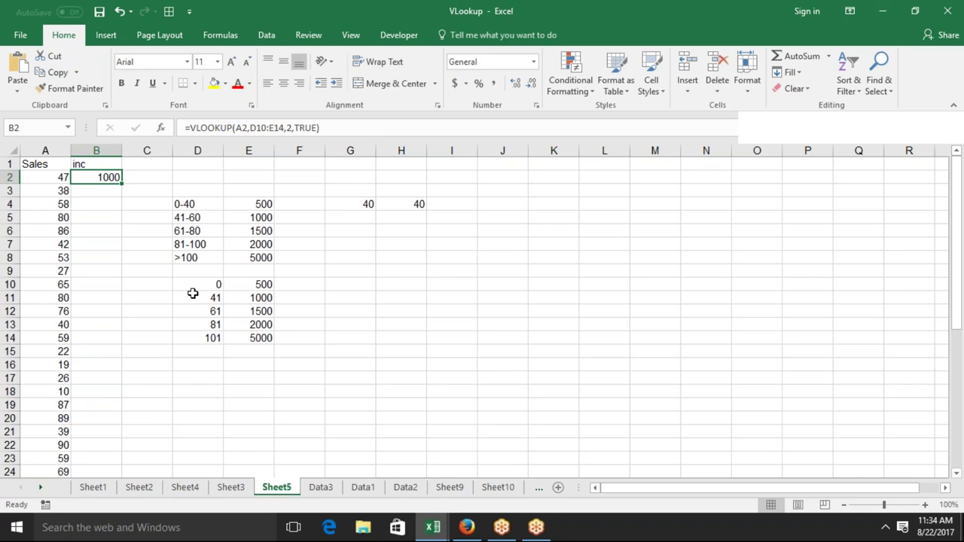
Step: Check B2's result against thresholds 41 and 61 and its TRUE argument
{"action": "left_click_drag", "start_coordinate": [202, 303], "coordinate": [204, 311]}
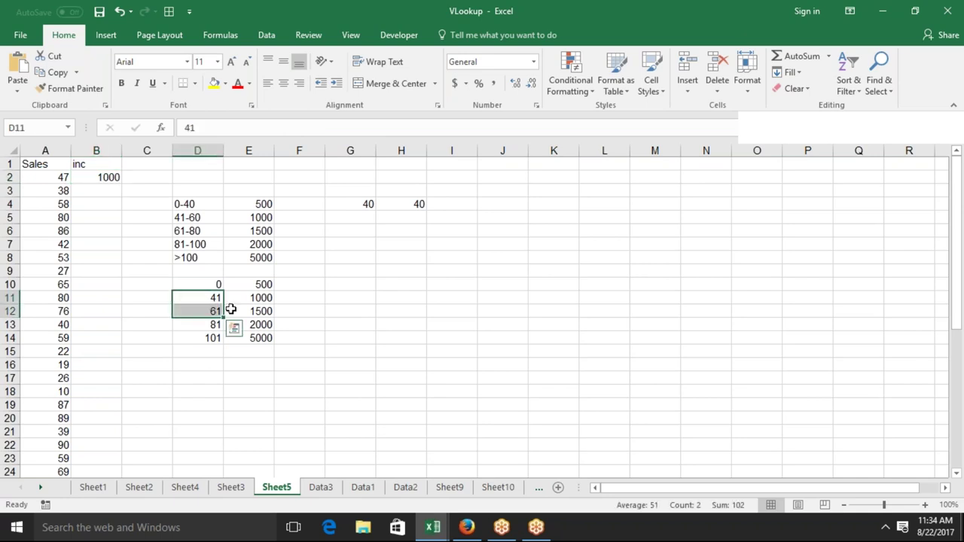
{"action": "left_click", "coordinate": [238, 300]}
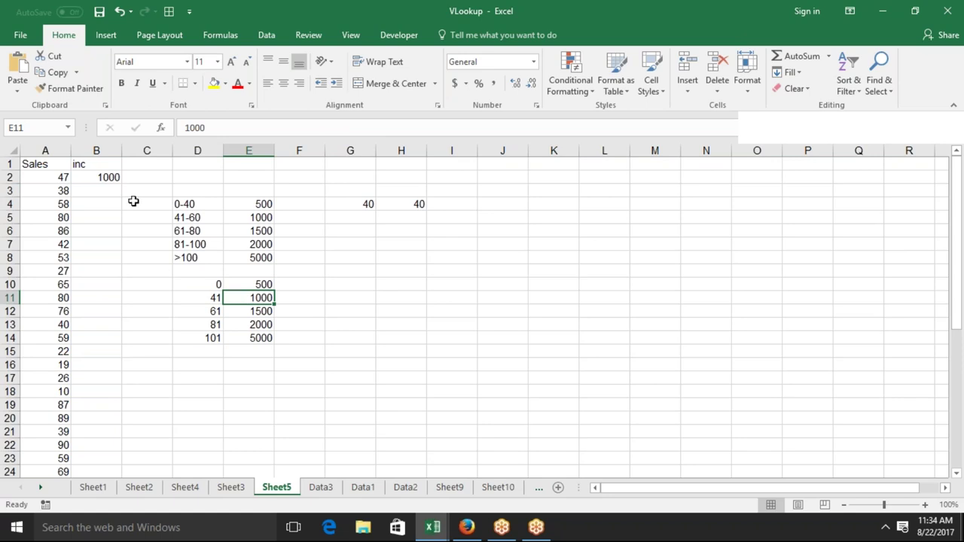
{"action": "left_click", "coordinate": [110, 178]}
{"action": "double_click", "coordinate": [109, 179]}
{"action": "left_click", "coordinate": [200, 177]}
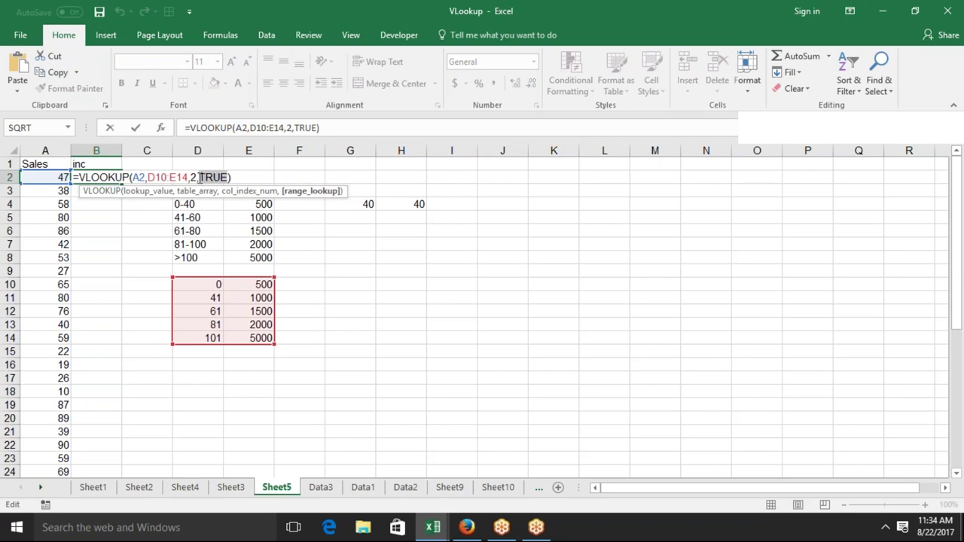
{"action": "double_click", "coordinate": [201, 177]}
{"action": "key", "text": "ctrl+Return"}
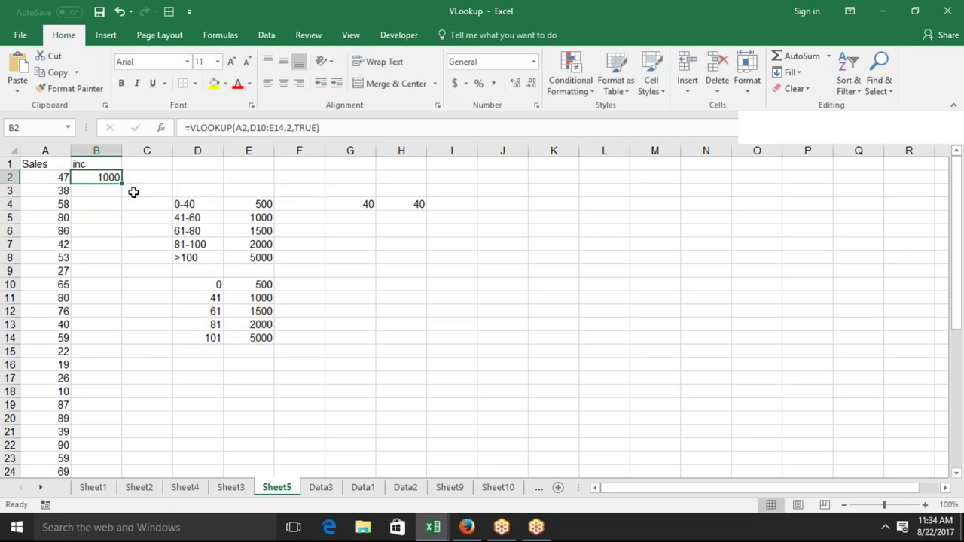
{"action": "left_click", "coordinate": [116, 191]}
Step: Enter =LOOKUP(A3,D10:D14,E10:E14) in B3, returning 500
{"action": "type", "text": "=l"}
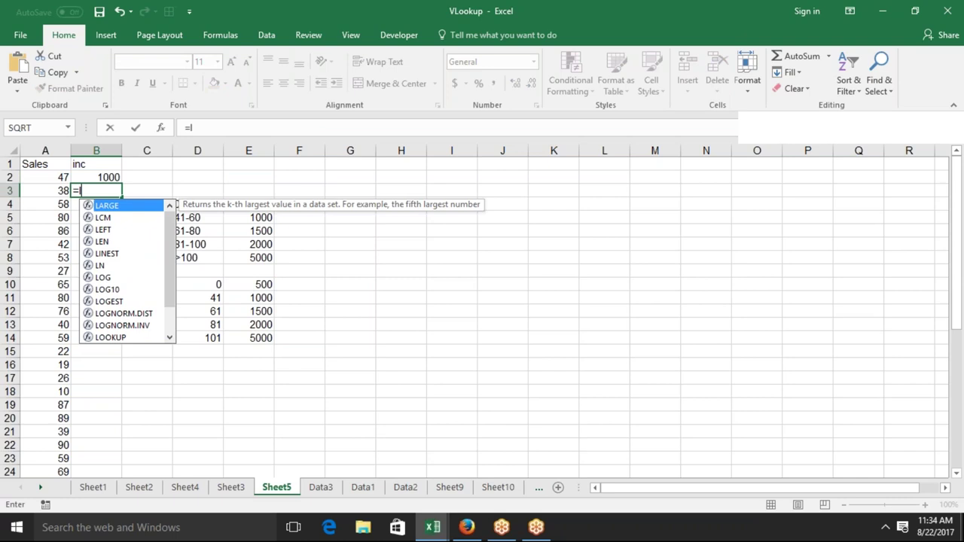
{"action": "type", "text": "oo"}
{"action": "key", "text": "Tab"}
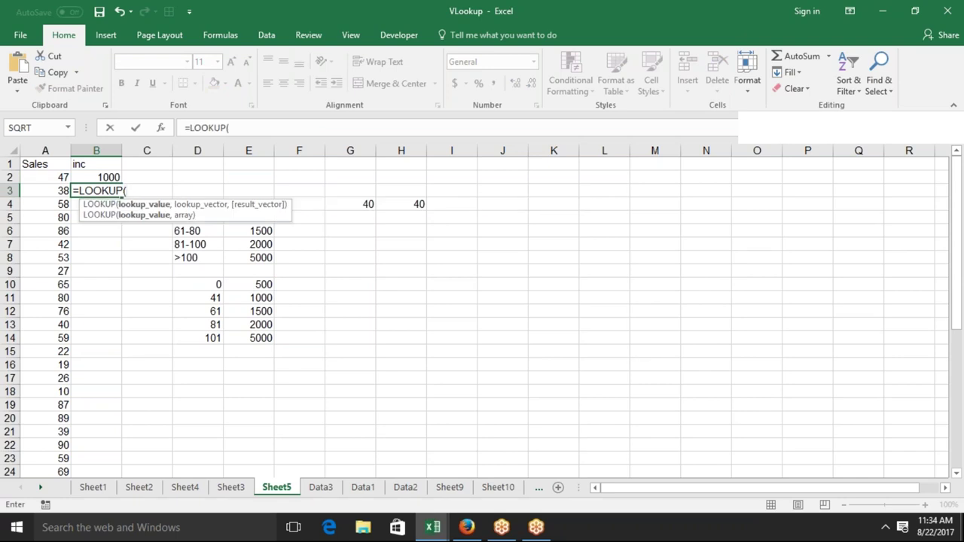
{"action": "left_click", "coordinate": [60, 192]}
{"action": "type", "text": ","}
{"action": "left_click_drag", "start_coordinate": [209, 287], "coordinate": [211, 324]}
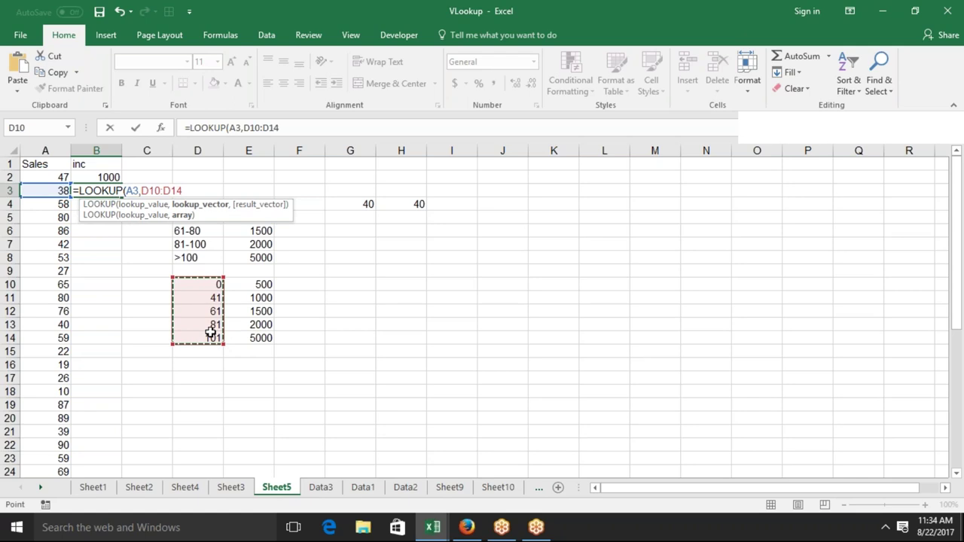
{"action": "type", "text": ","}
{"action": "left_click_drag", "start_coordinate": [253, 280], "coordinate": [252, 334]}
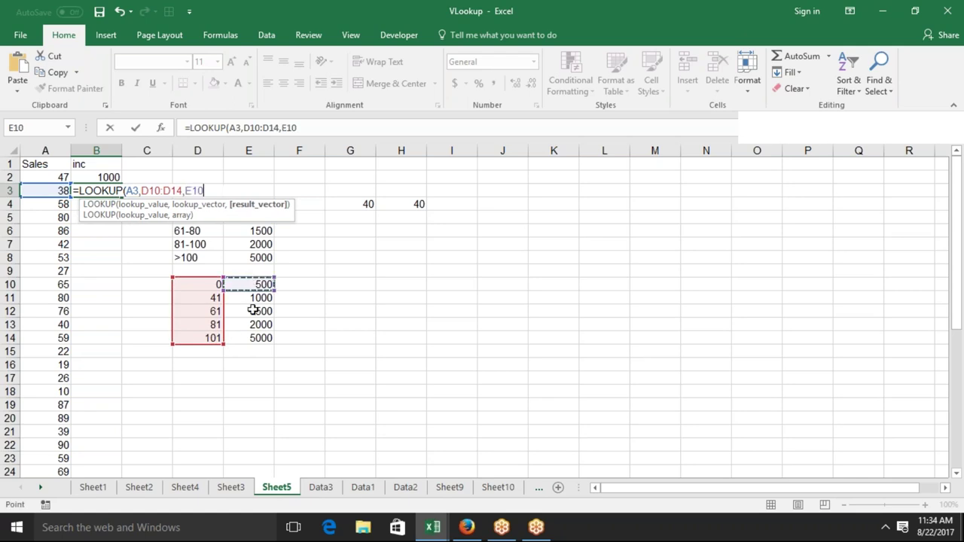
{"action": "key", "text": "Return"}
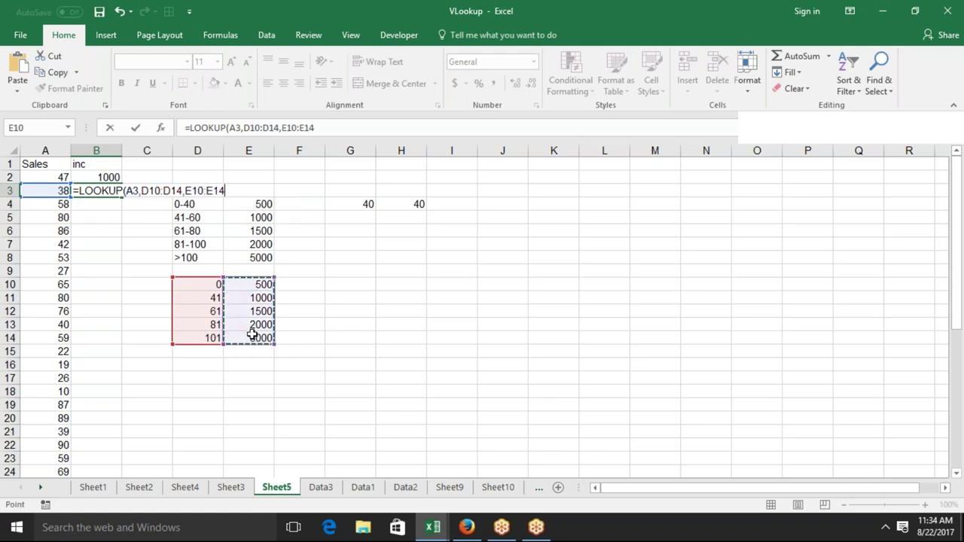
{"action": "type", "text": "="}
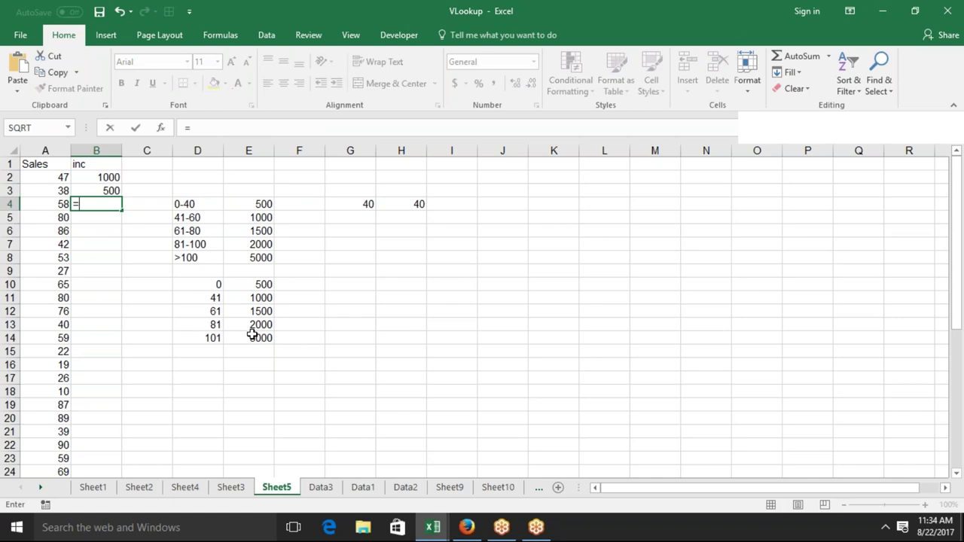
{"action": "type", "text": "loo"}
Step: Complete B4 as =LOOKUP(A4,{0,41,61,81,101},{500,1000,1500,2000,5000}), returning 1000
{"action": "key", "text": "Tab"}
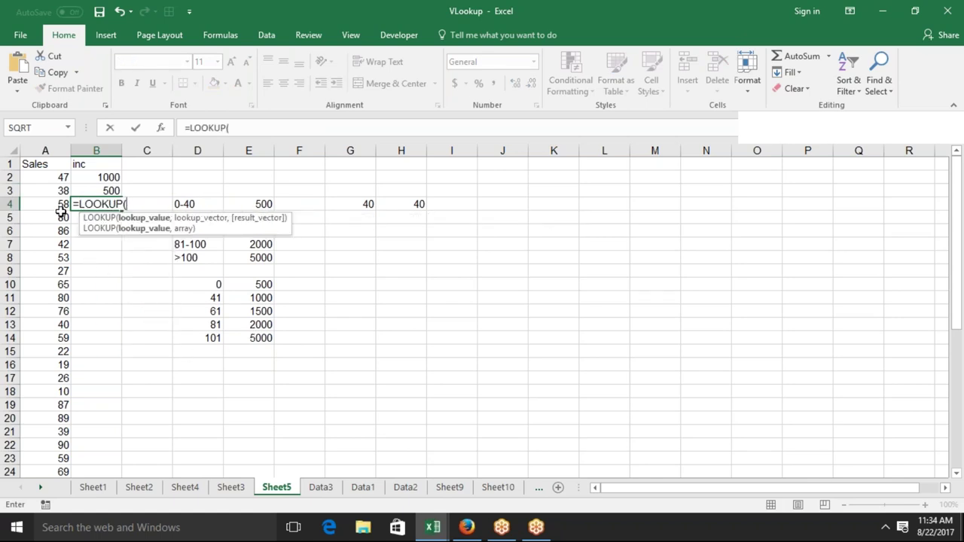
{"action": "left_click", "coordinate": [58, 204]}
{"action": "type", "text": ","}
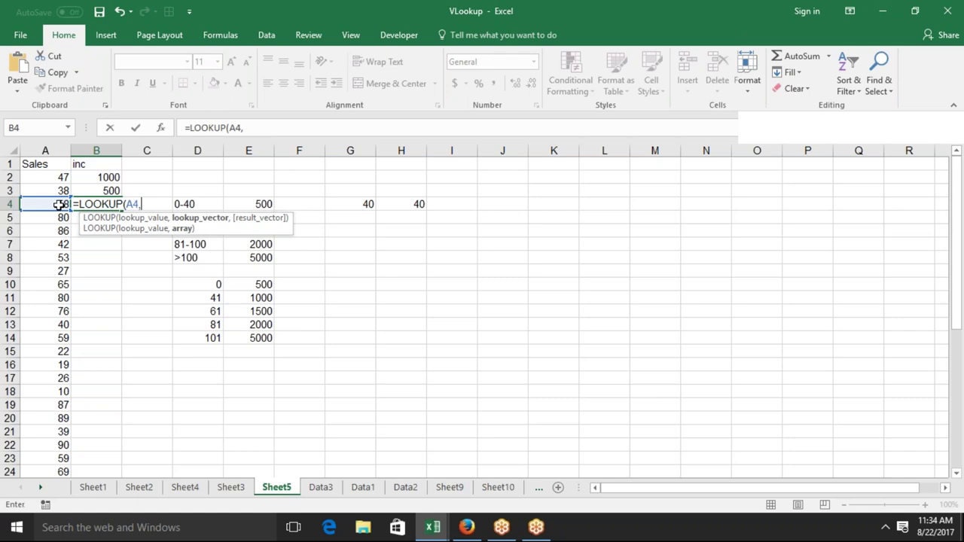
{"action": "type", "text": "{0,41,61,"}
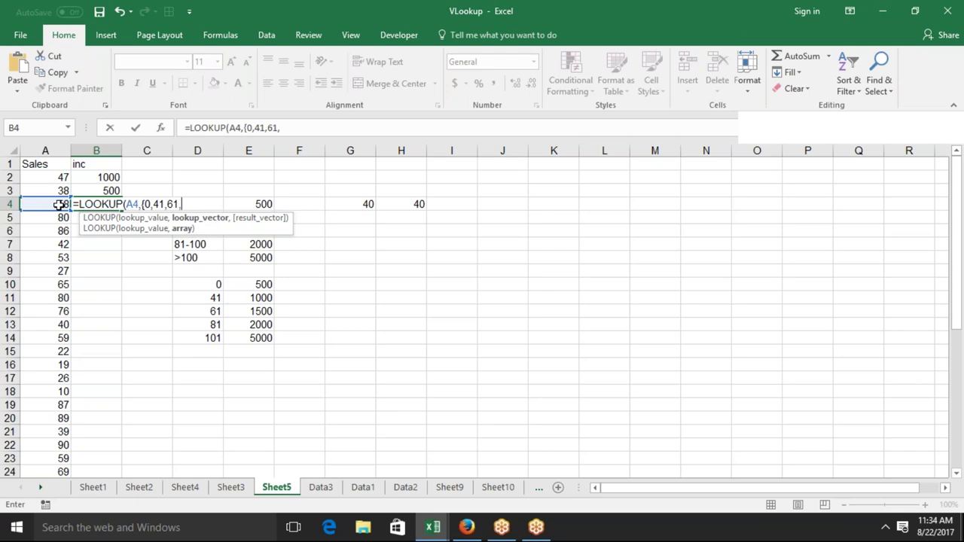
{"action": "type", "text": "81,101"}
{"action": "type", "text": "},"}
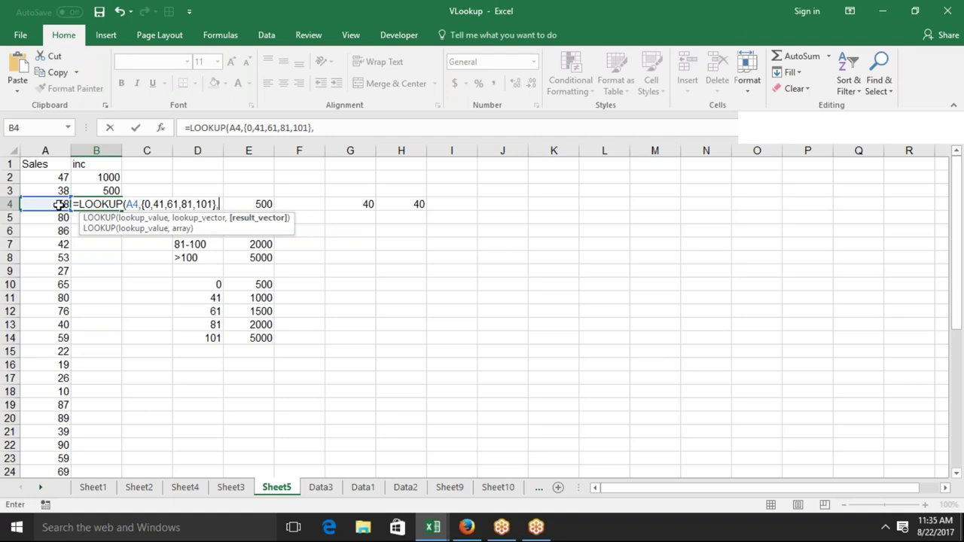
{"action": "type", "text": "{500,"}
{"action": "type", "text": "1000,1500,2000"}
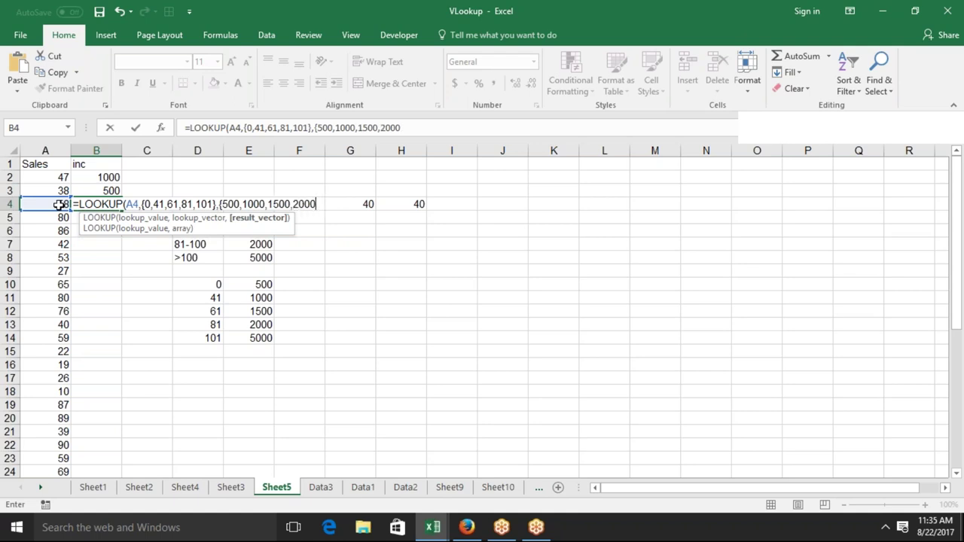
{"action": "type", "text": ",5000"}
{"action": "type", "text": "})"}
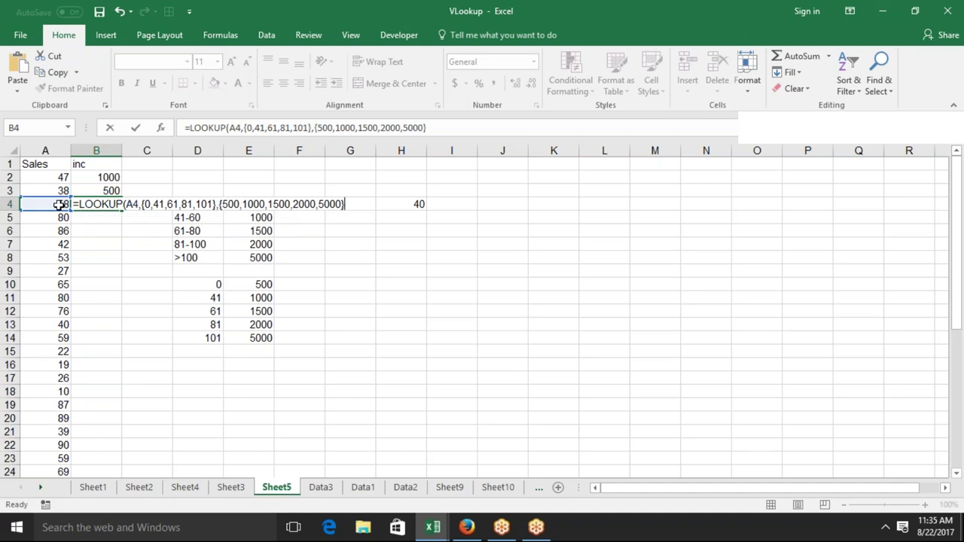
{"action": "key", "text": "Return"}
{"action": "key", "text": "Up"}
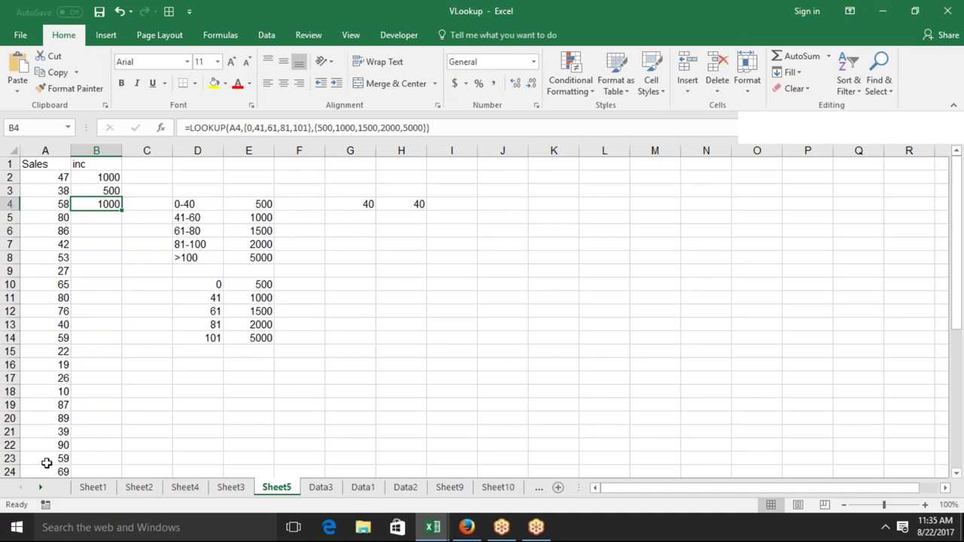
{"action": "left_click", "coordinate": [40, 487]}
{"action": "left_click", "coordinate": [40, 487]}
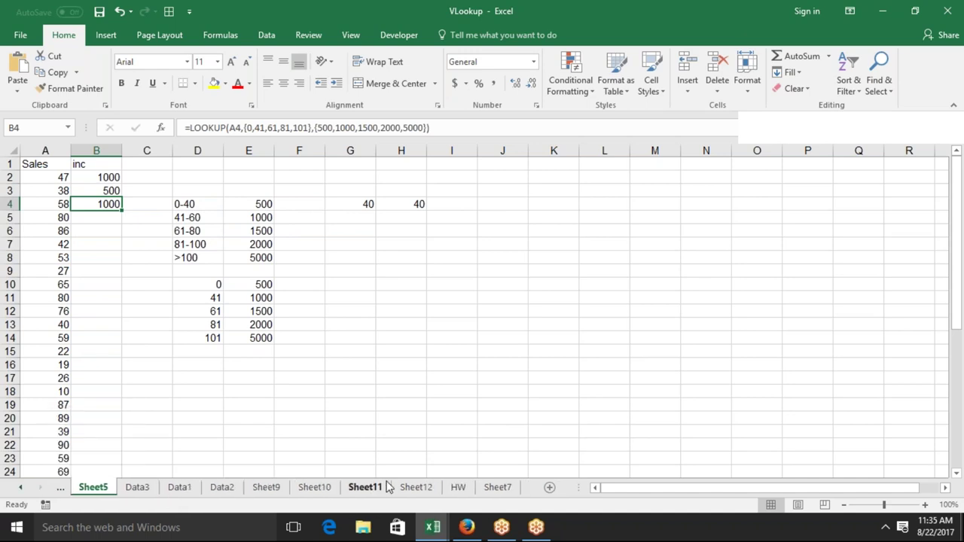
Step: Go to Sheet12 and clear the contents of column A
{"action": "left_click", "coordinate": [495, 488]}
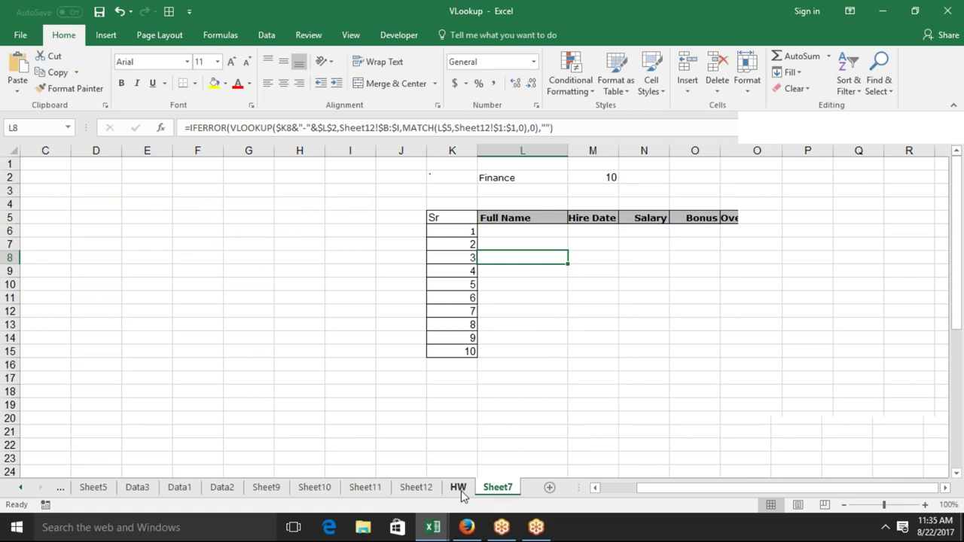
{"action": "left_click", "coordinate": [458, 487]}
{"action": "left_click", "coordinate": [423, 488]}
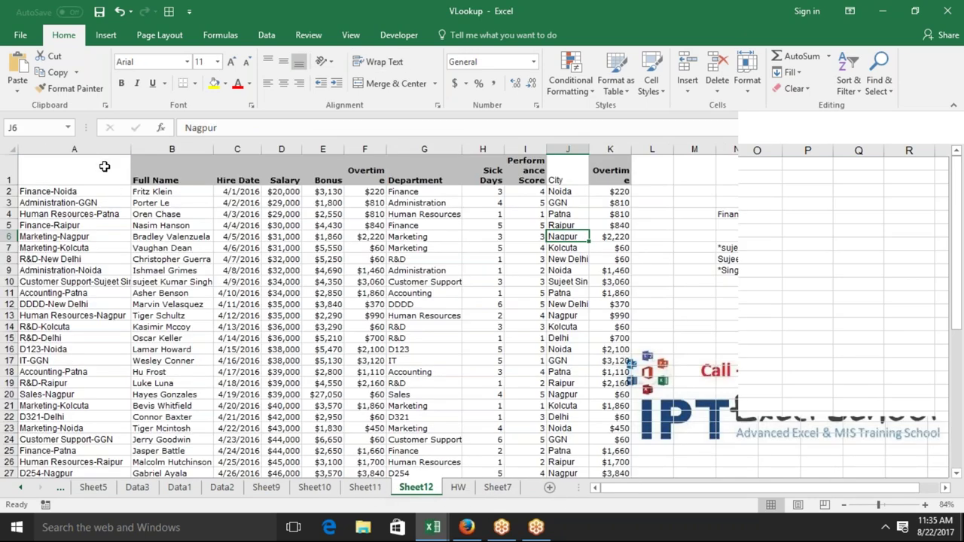
{"action": "left_click", "coordinate": [104, 150]}
{"action": "key", "text": "Delete"}
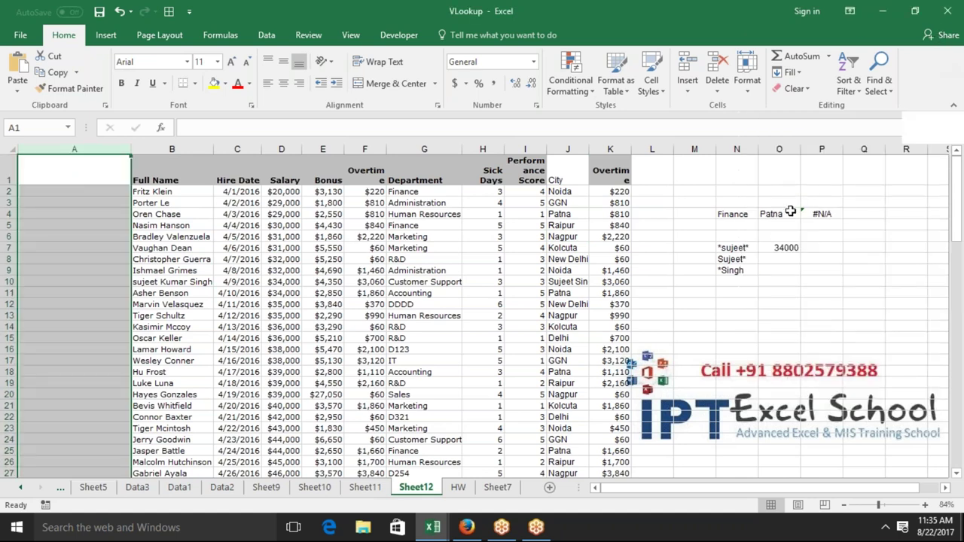
Step: Clear the old lookup results in O7 and P4
{"action": "left_click", "coordinate": [787, 250]}
{"action": "key", "text": "Delete"}
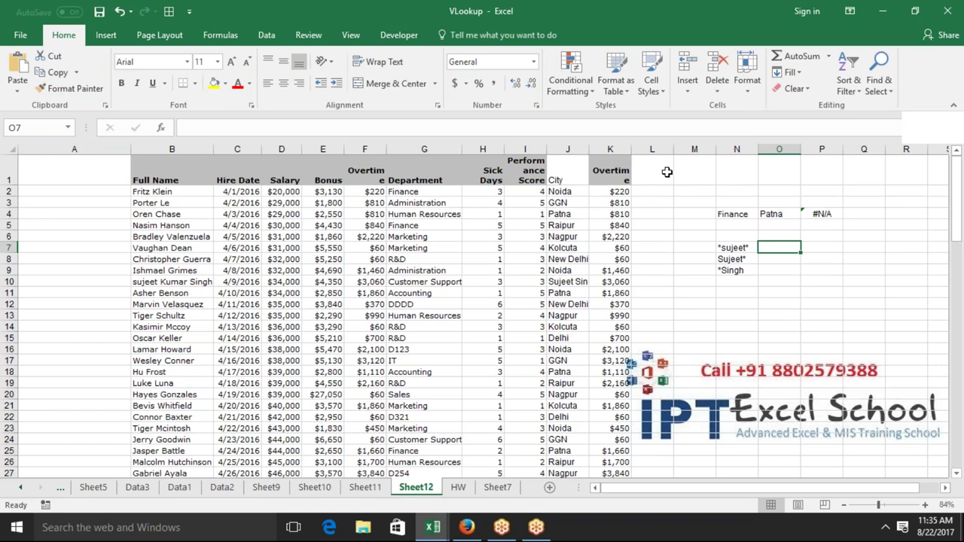
{"action": "left_click", "coordinate": [433, 149]}
{"action": "left_click", "coordinate": [568, 150]}
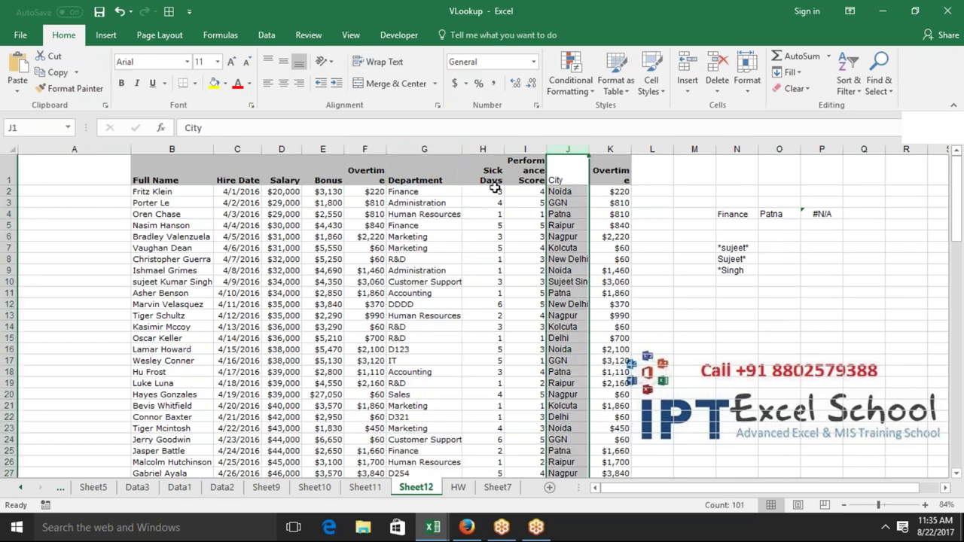
{"action": "left_click", "coordinate": [285, 192]}
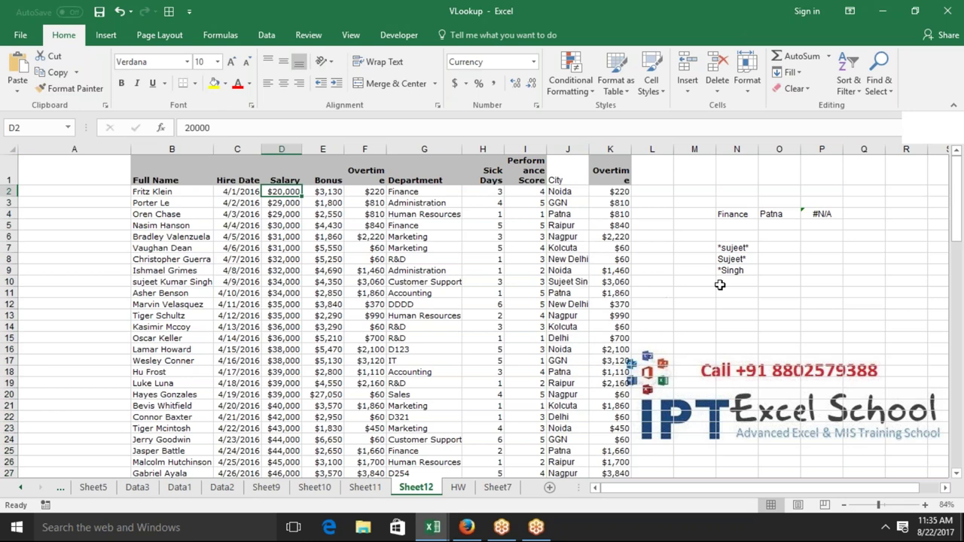
{"action": "left_click", "coordinate": [762, 272]}
{"action": "left_click", "coordinate": [834, 215]}
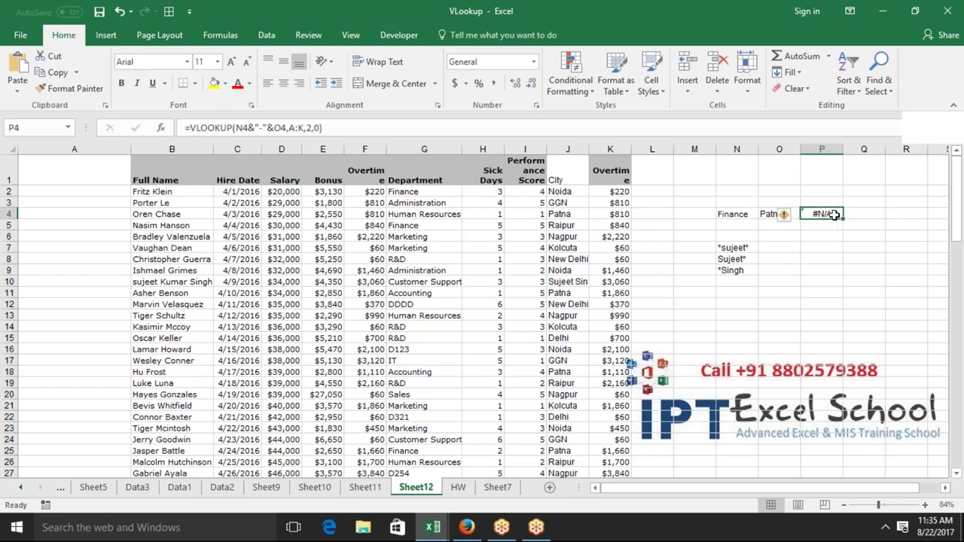
{"action": "key", "text": "Delete"}
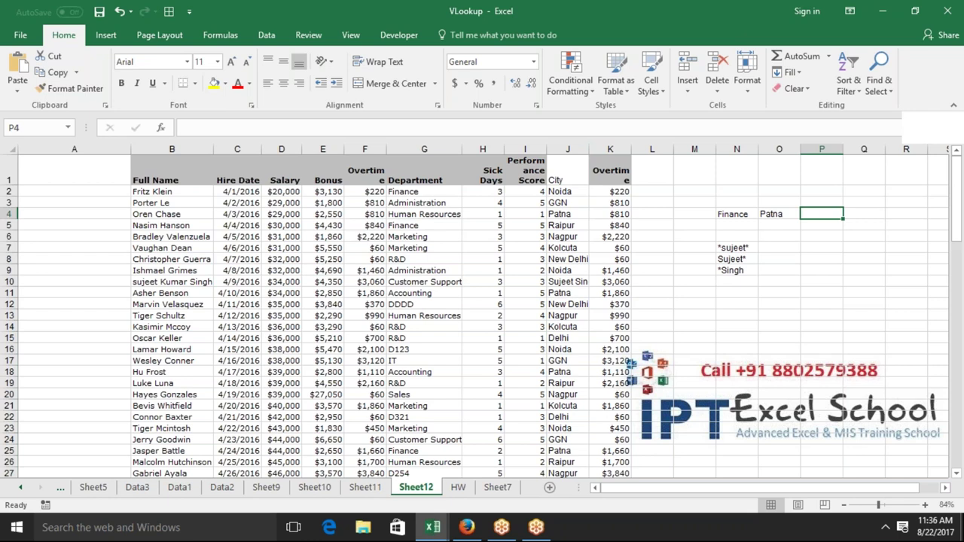
{"action": "left_click", "coordinate": [491, 247]}
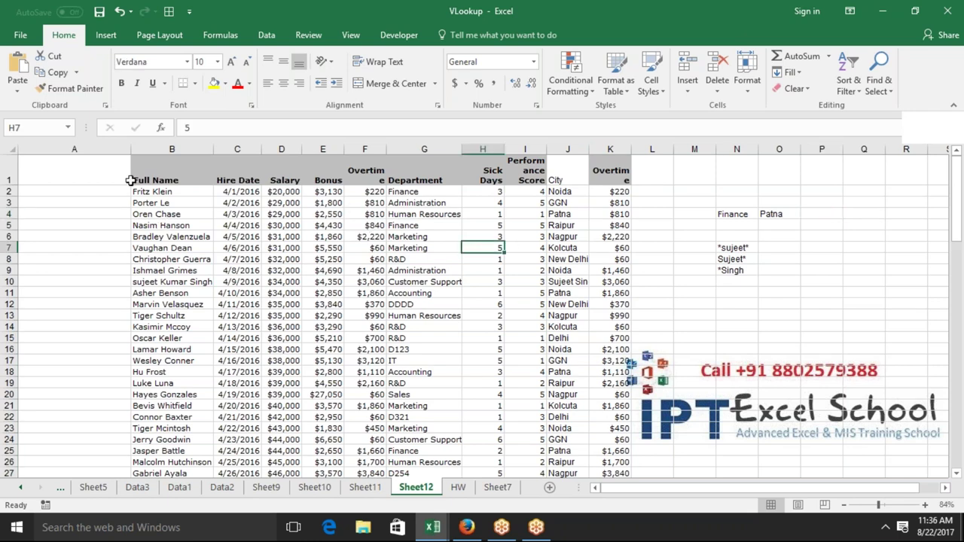
{"action": "left_click", "coordinate": [83, 149]}
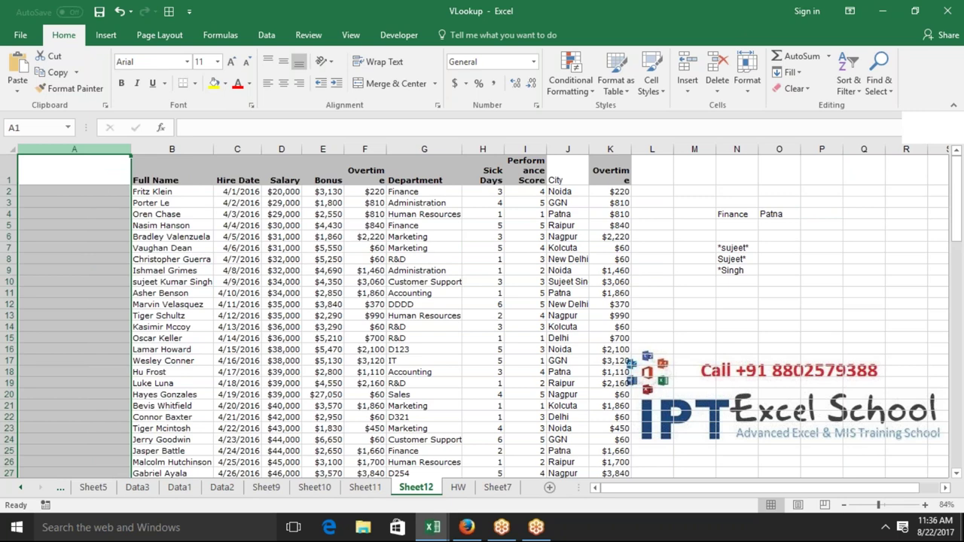
Step: Fill column A with Department-City keys using =G2&"-"&J2
{"action": "left_click", "coordinate": [99, 189]}
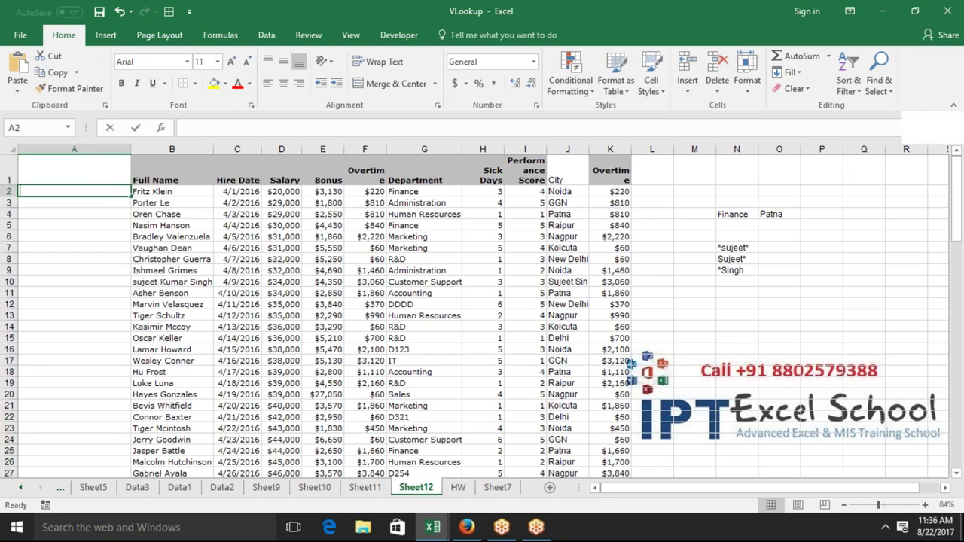
{"action": "type", "text": "="}
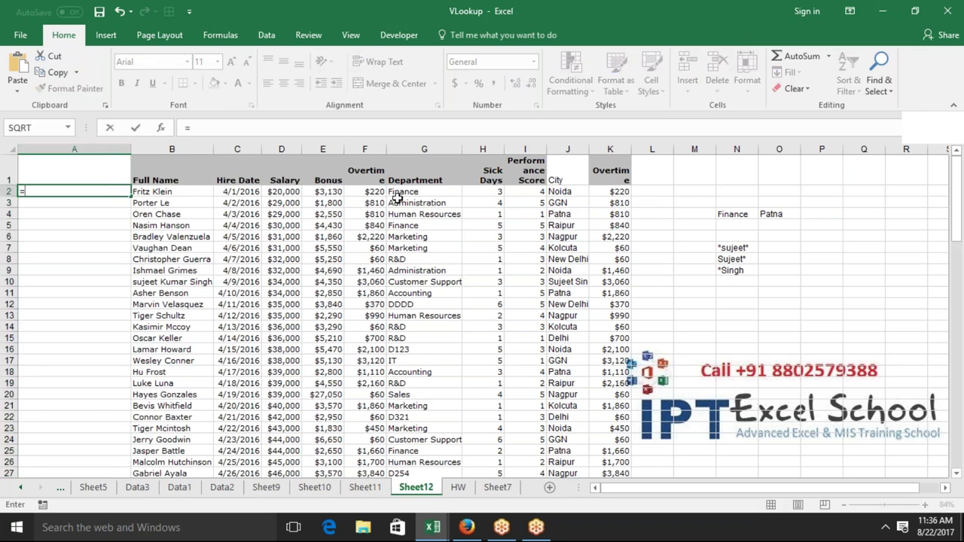
{"action": "left_click", "coordinate": [404, 191]}
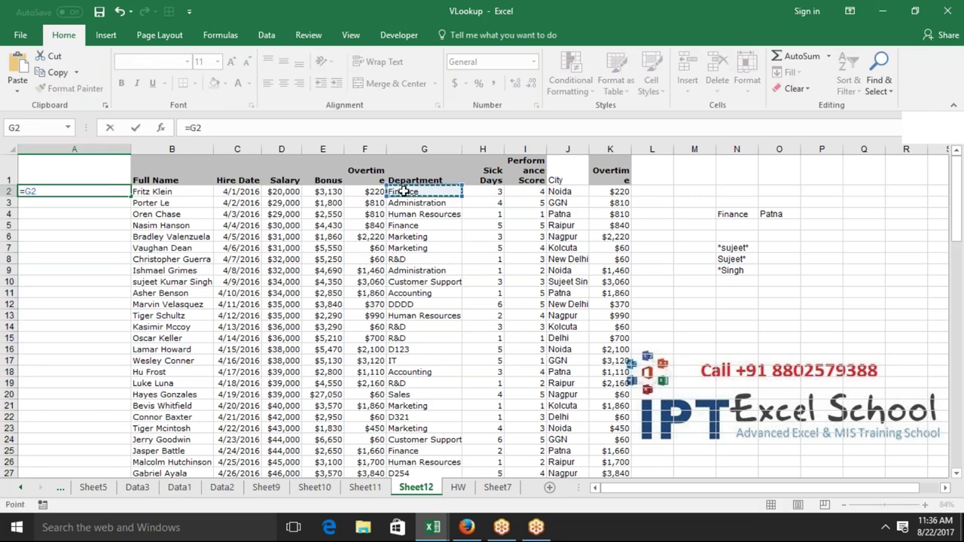
{"action": "type", "text": "&\"-\"&"}
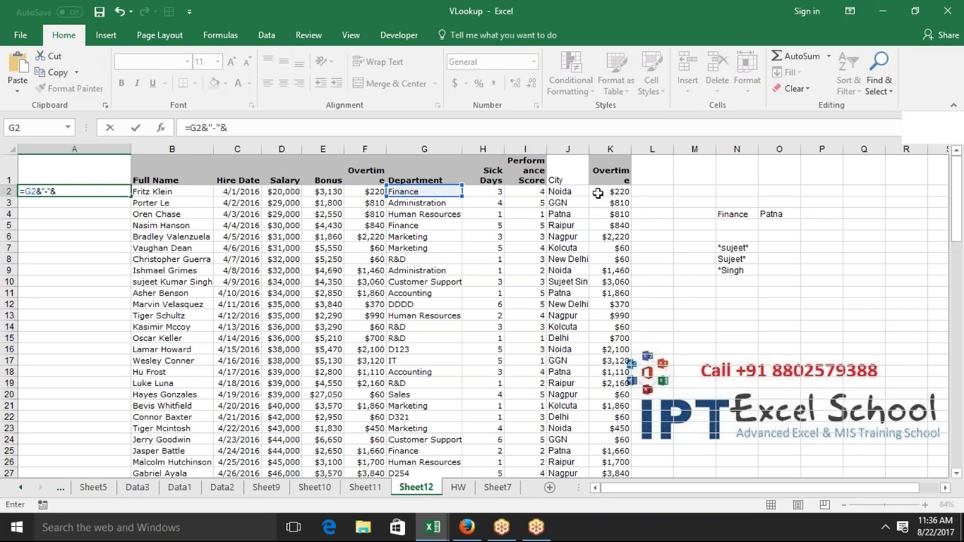
{"action": "left_click", "coordinate": [554, 191]}
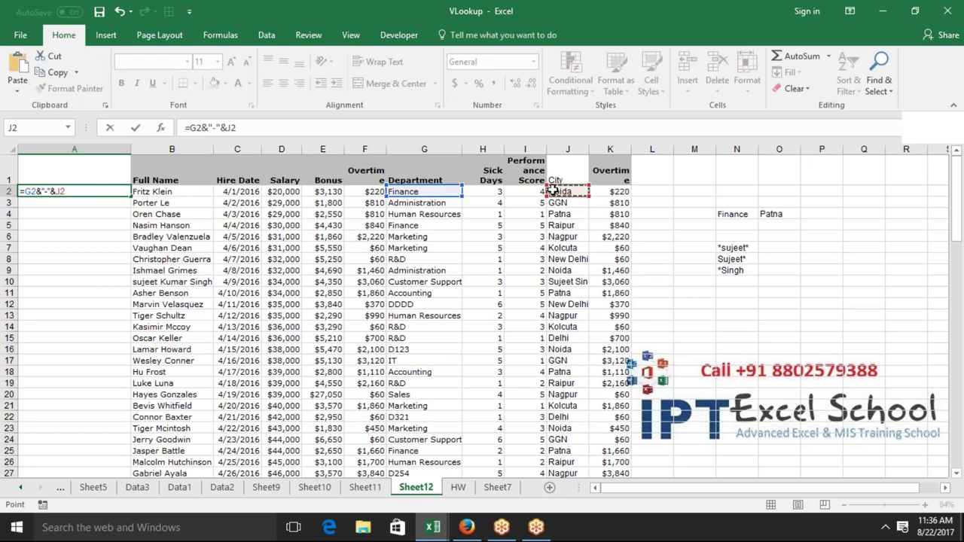
{"action": "key", "text": "ctrl+Return"}
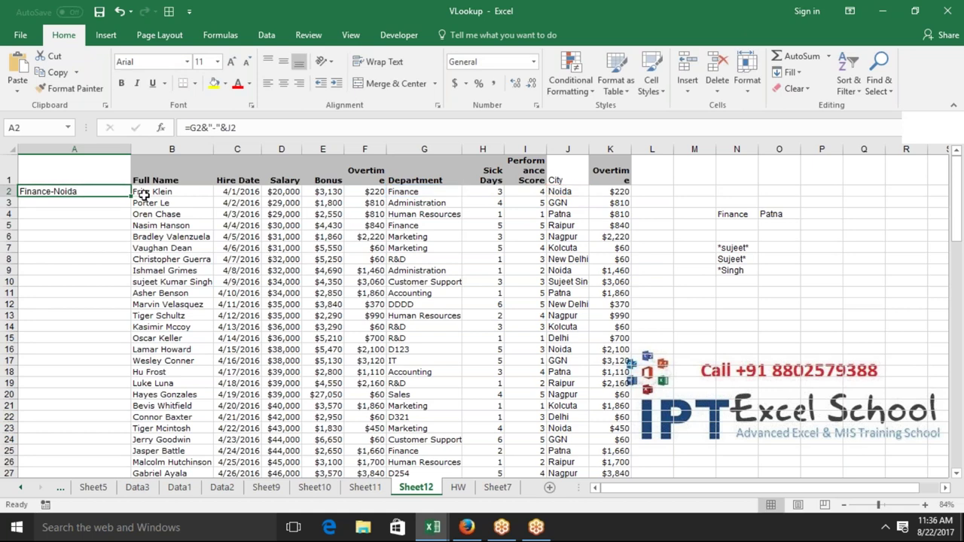
{"action": "double_click", "coordinate": [131, 197]}
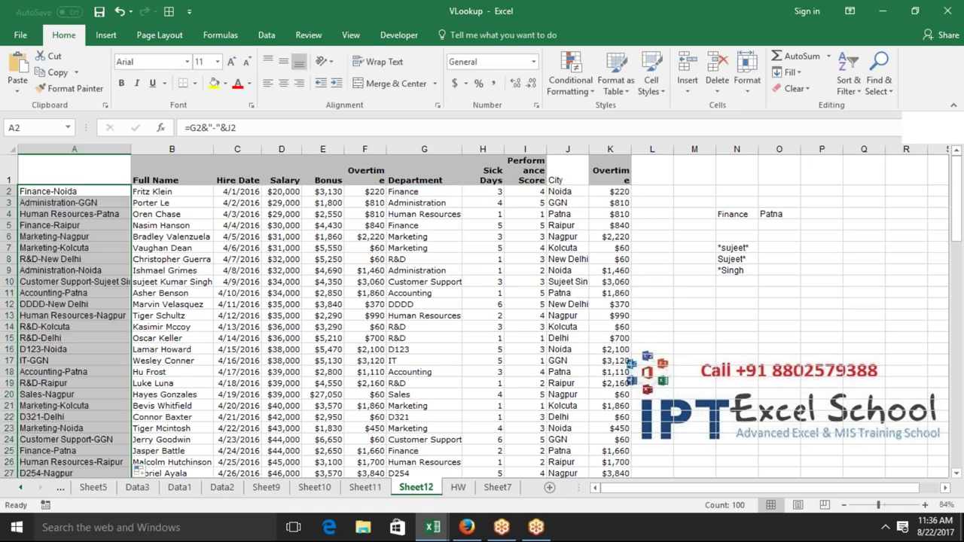
{"action": "left_click", "coordinate": [817, 211]}
Step: In P4, enter =VLOOKUP(N4&"-"&O4,A:K,4,0) to return the Finance-Patna salary 44000
{"action": "type", "text": "="}
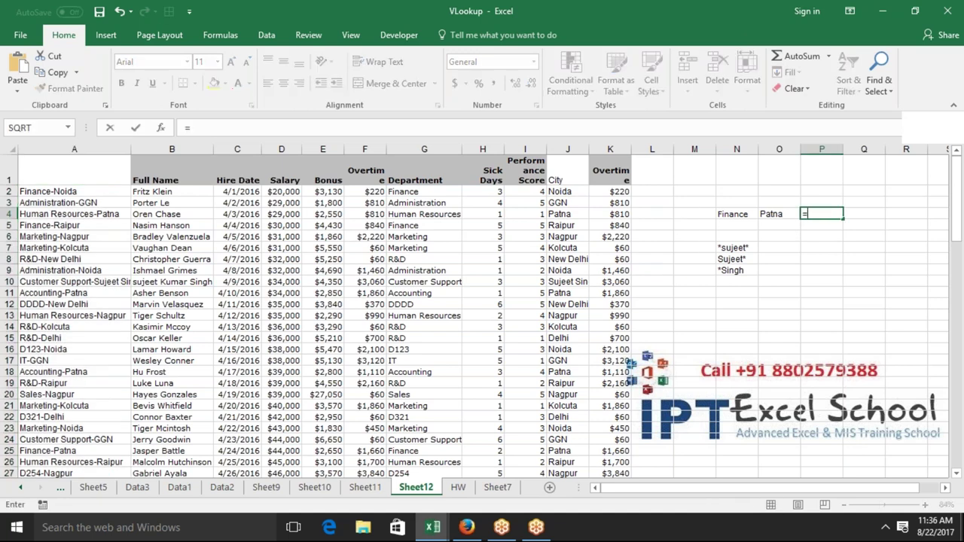
{"action": "type", "text": "vl"}
{"action": "key", "text": "Tab"}
{"action": "left_click", "coordinate": [735, 214]}
{"action": "type", "text": "&\"-\""}
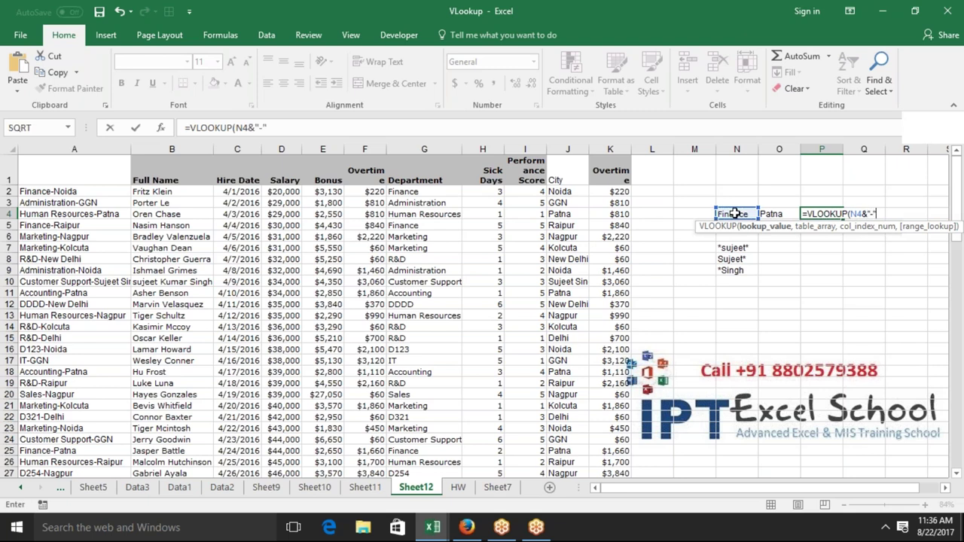
{"action": "type", "text": "&"}
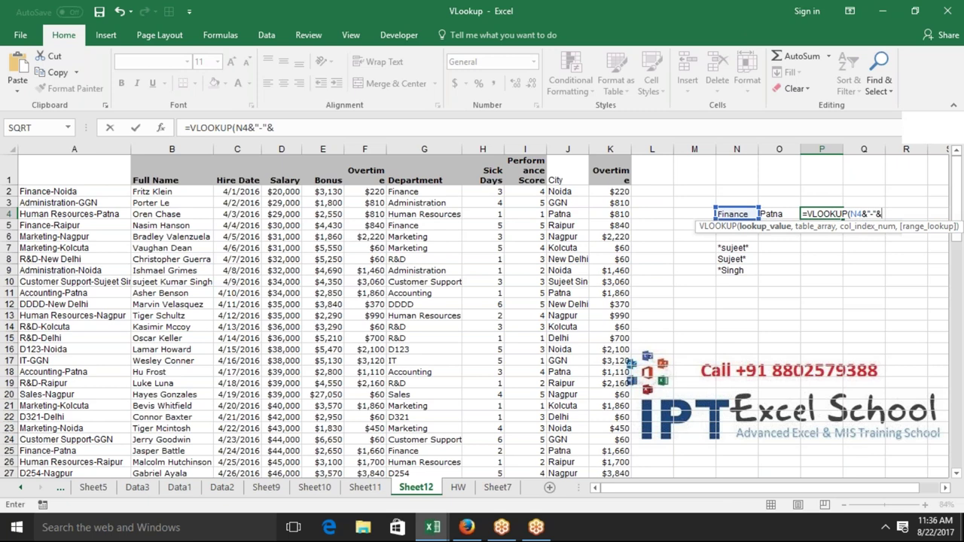
{"action": "left_click", "coordinate": [772, 217]}
{"action": "type", "text": ","}
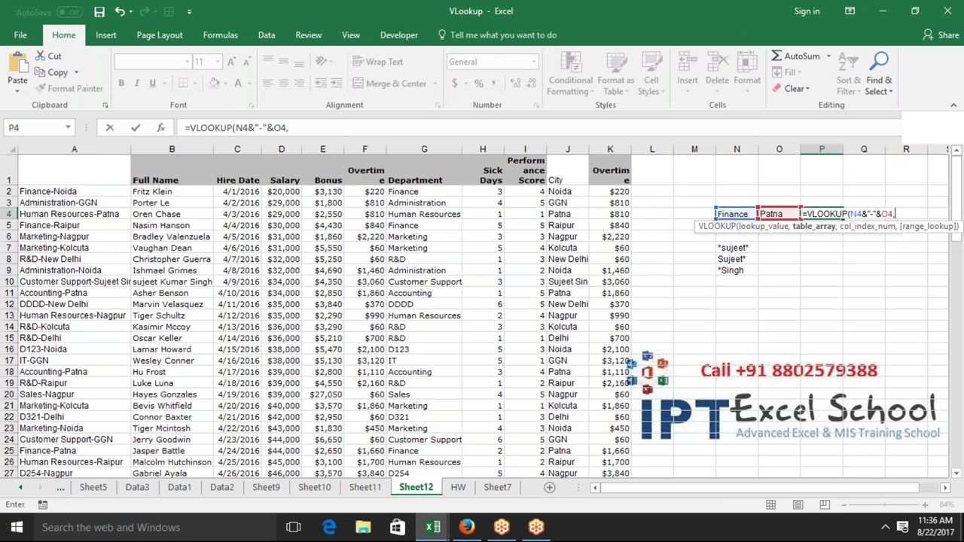
{"action": "left_click", "coordinate": [56, 148]}
{"action": "left_click_drag", "start_coordinate": [269, 139], "coordinate": [618, 194]}
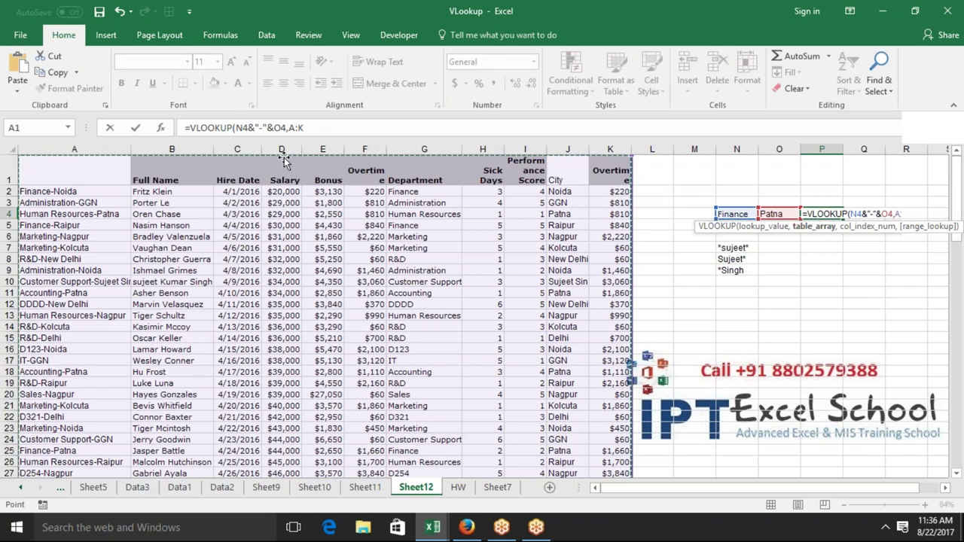
{"action": "type", "text": "4"}
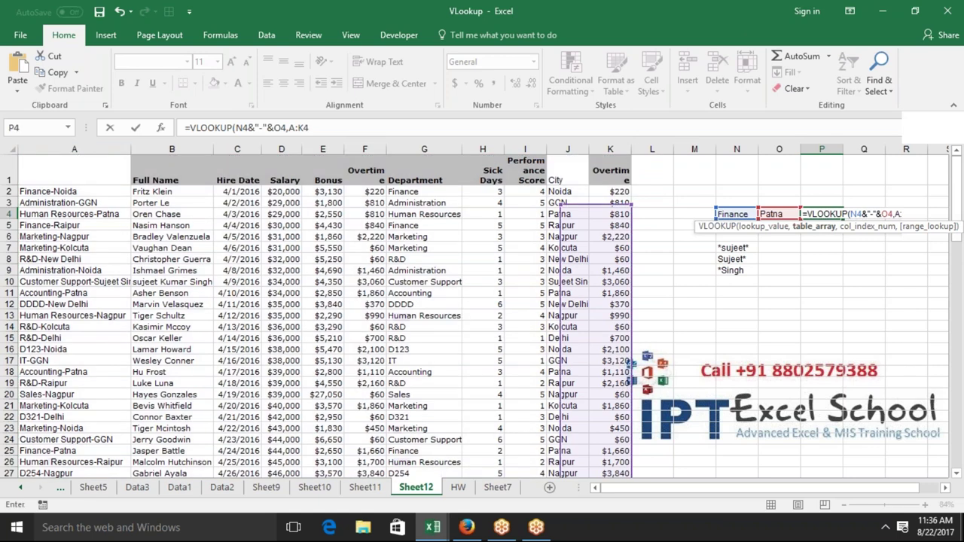
{"action": "key", "text": "BackSpace"}
{"action": "type", "text": ",4"}
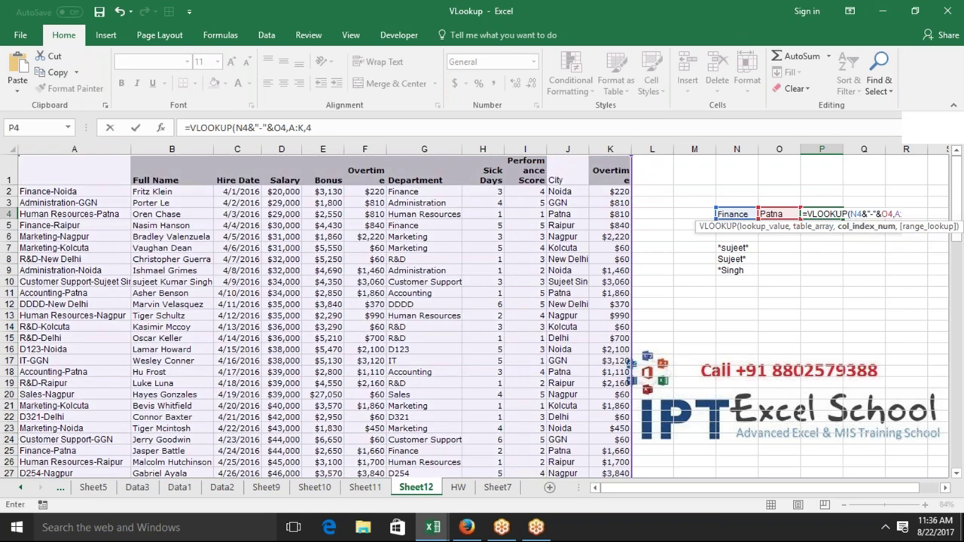
{"action": "type", "text": ",0"}
{"action": "key", "text": "ctrl+Return"}
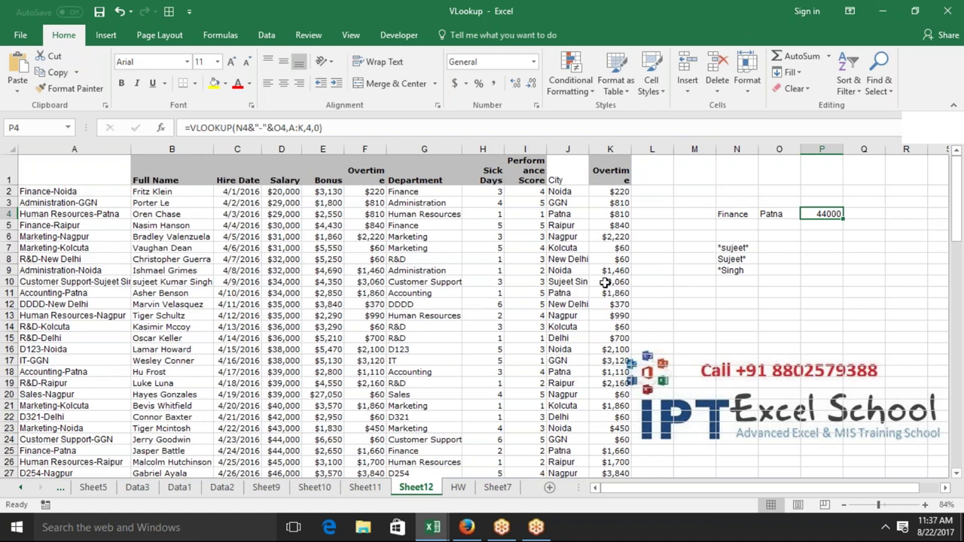
Step: Clear the old name criteria from column N after locating the New Delhi and Delhi rows
{"action": "left_click", "coordinate": [581, 261]}
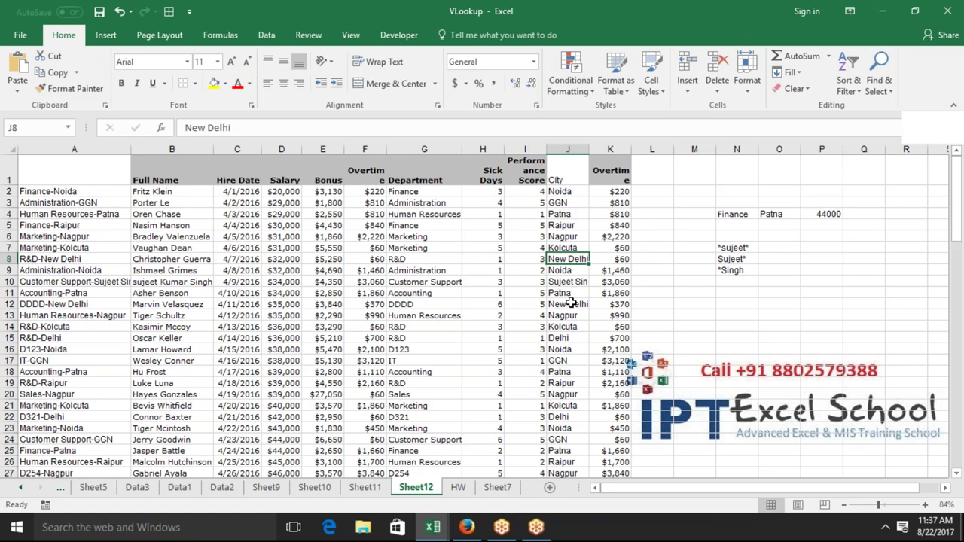
{"action": "left_click", "coordinate": [573, 339]}
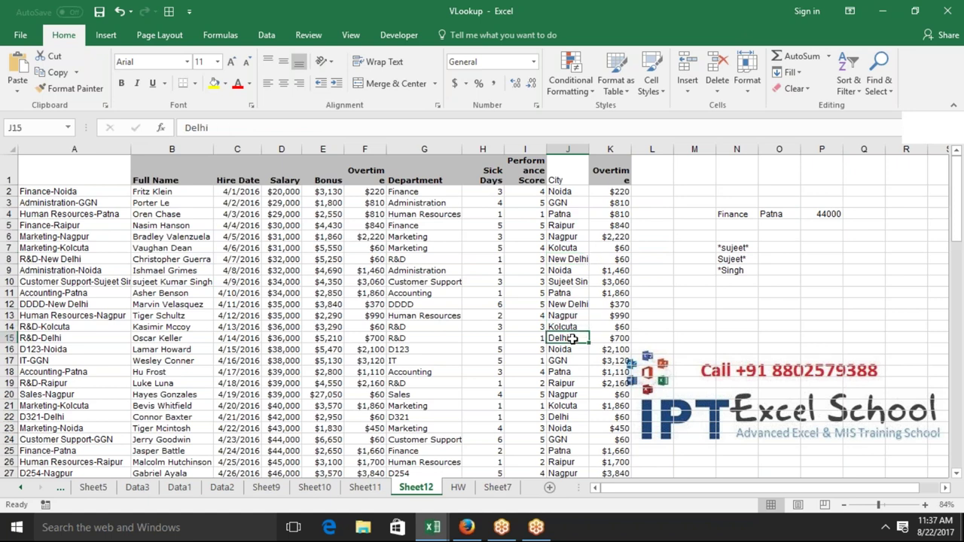
{"action": "left_click_drag", "start_coordinate": [729, 250], "coordinate": [735, 294]}
{"action": "key", "text": "Delete"}
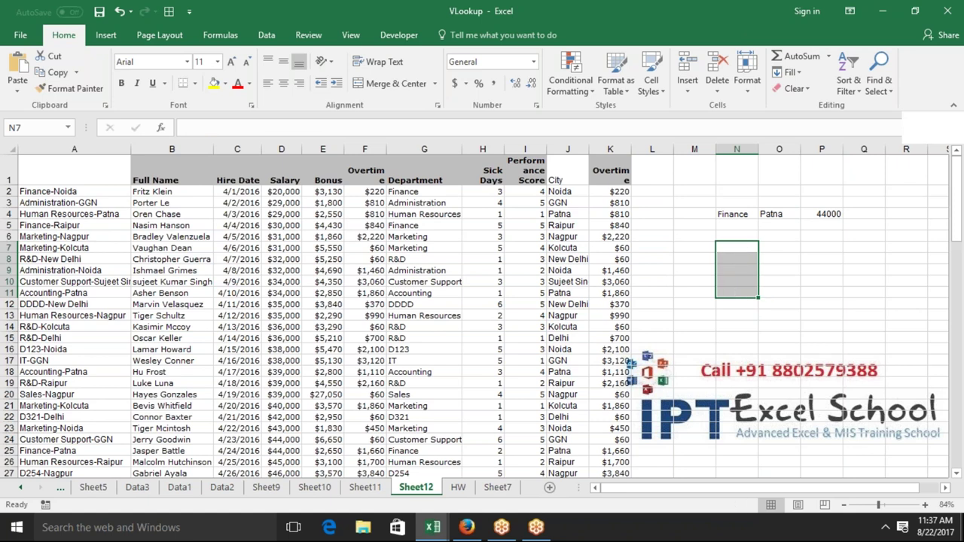
{"action": "left_click", "coordinate": [619, 190]}
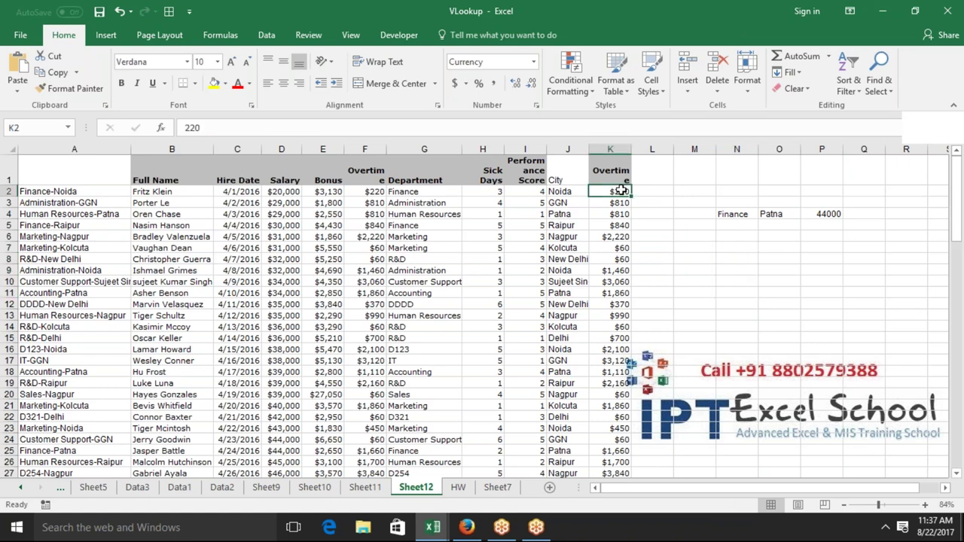
Step: Type Delhi in M7 and enter =VLOOKUP(M7,J:K,2,0) in N7, returning 700
{"action": "left_click", "coordinate": [698, 246]}
{"action": "key", "text": "F2"}
{"action": "type", "text": "Delhi"}
{"action": "key", "text": "Tab"}
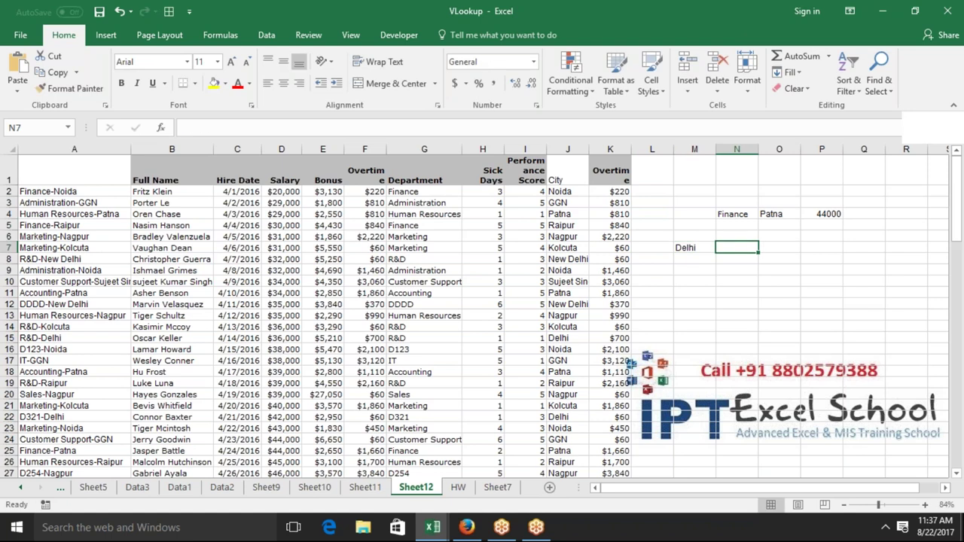
{"action": "type", "text": "=vl"}
{"action": "key", "text": "Tab"}
{"action": "key", "text": "Left"}
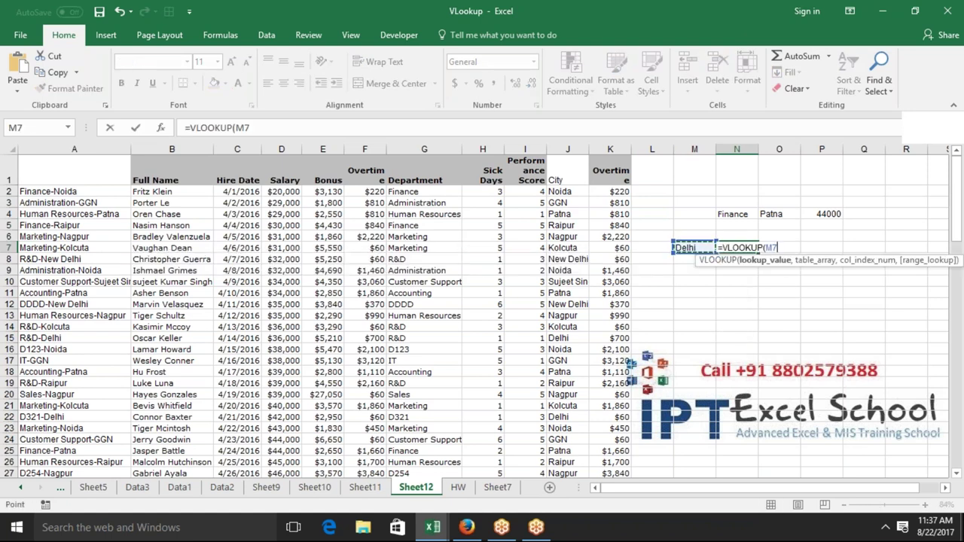
{"action": "type", "text": ","}
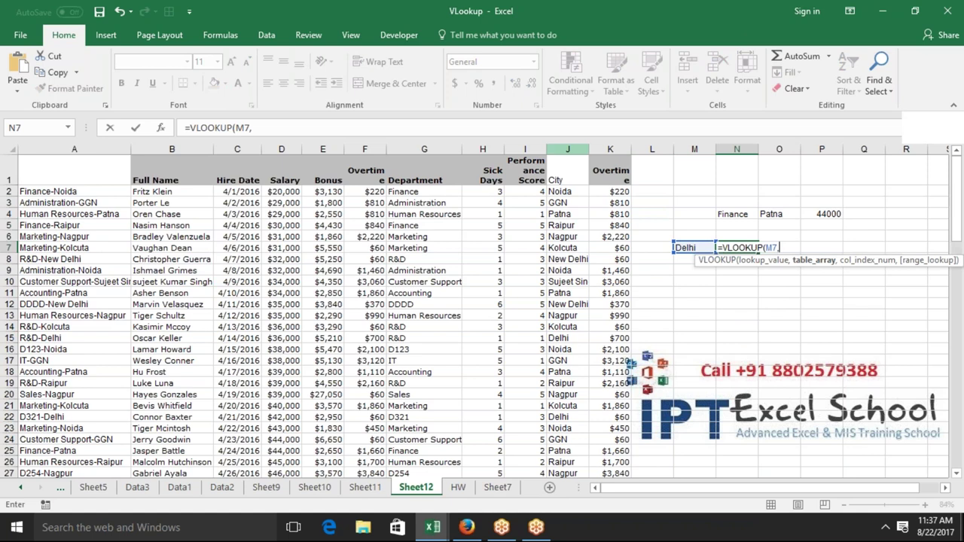
{"action": "left_click_drag", "start_coordinate": [568, 149], "coordinate": [610, 149]}
{"action": "type", "text": ",2,0"}
{"action": "key", "text": "Return"}
{"action": "key", "text": "Up"}
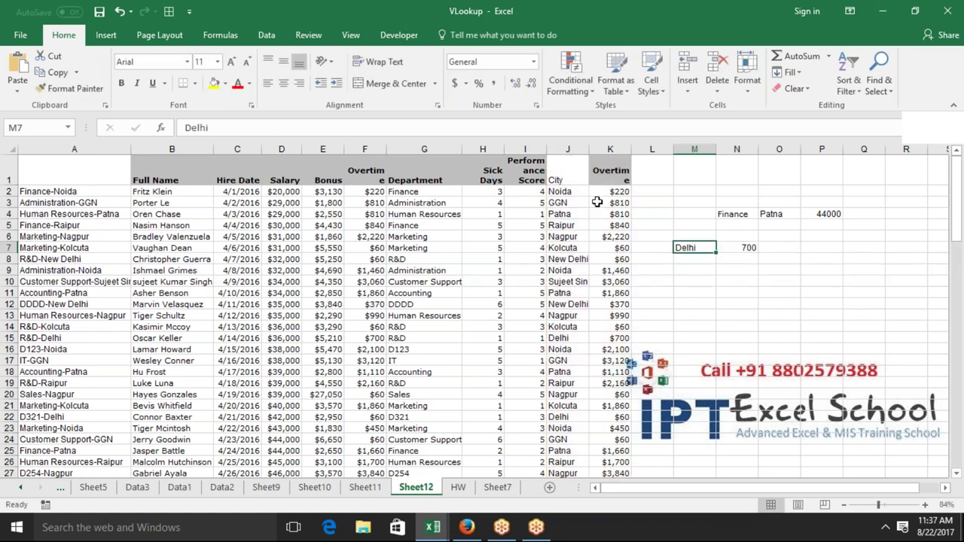
Step: Compare the New Delhi and Delhi rows' overtime values to confirm the $700 match
{"action": "left_click", "coordinate": [571, 260]}
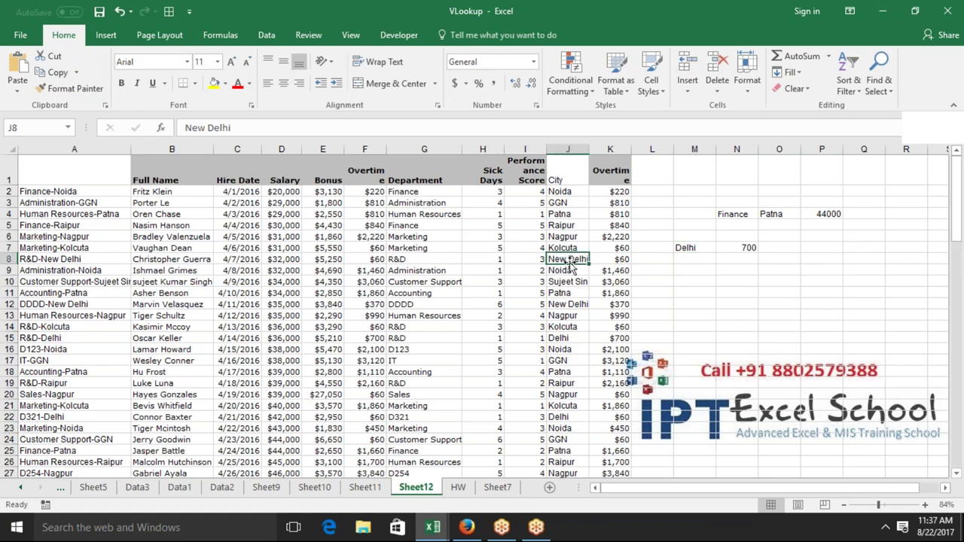
{"action": "left_click_drag", "start_coordinate": [571, 261], "coordinate": [610, 260]}
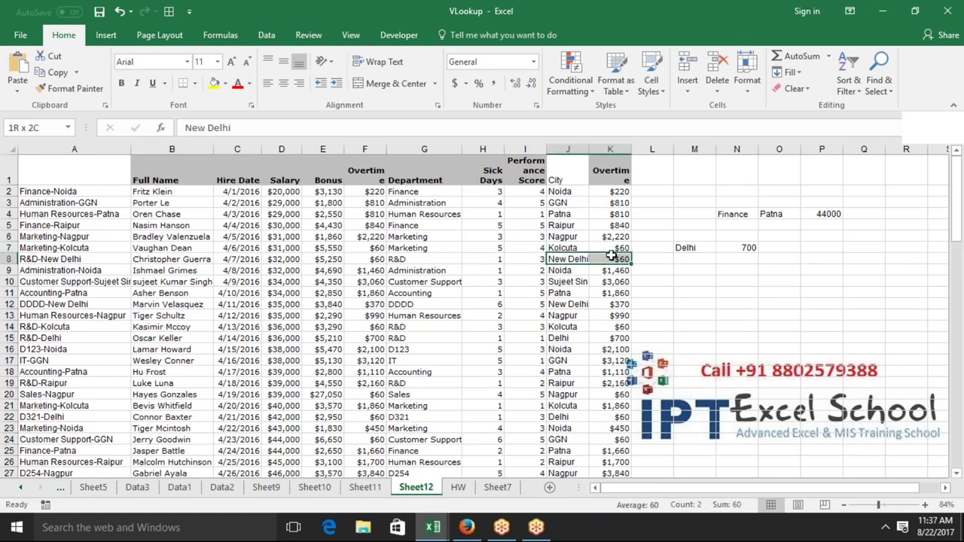
{"action": "left_click_drag", "start_coordinate": [563, 338], "coordinate": [616, 337]}
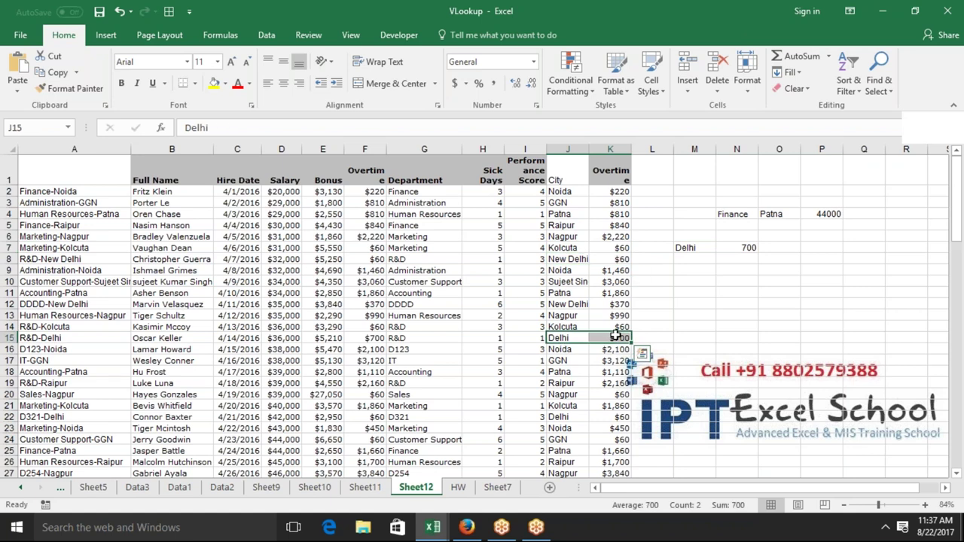
{"action": "left_click", "coordinate": [686, 301]}
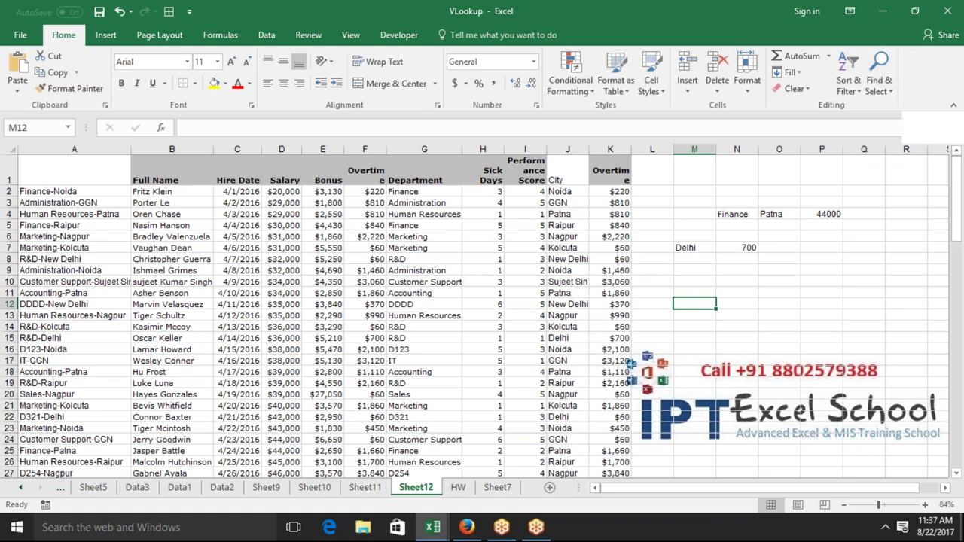
{"action": "double_click", "coordinate": [676, 249]}
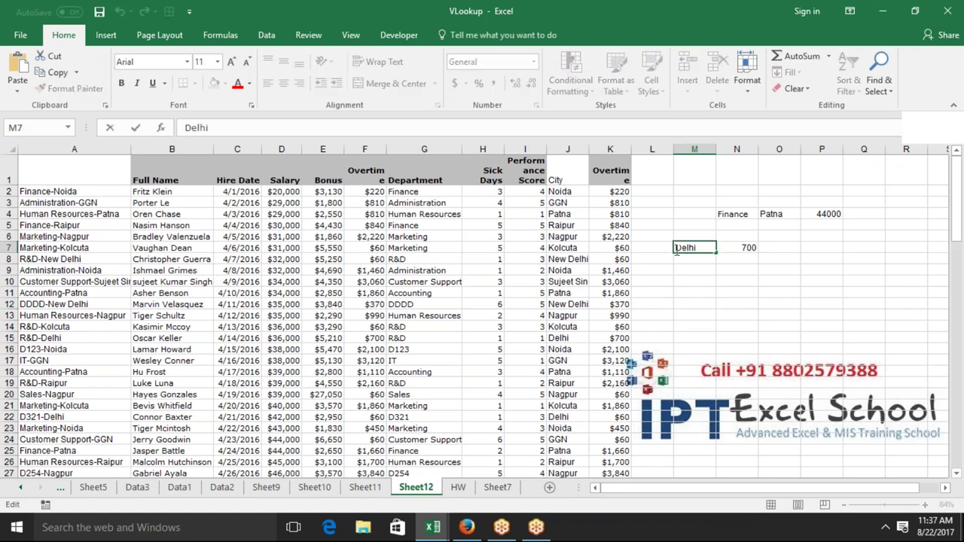
Step: Change M7 to *Delhi* so N7 returns New Delhi's overtime 60, then enter *Delhi* in M8
{"action": "type", "text": "*"}
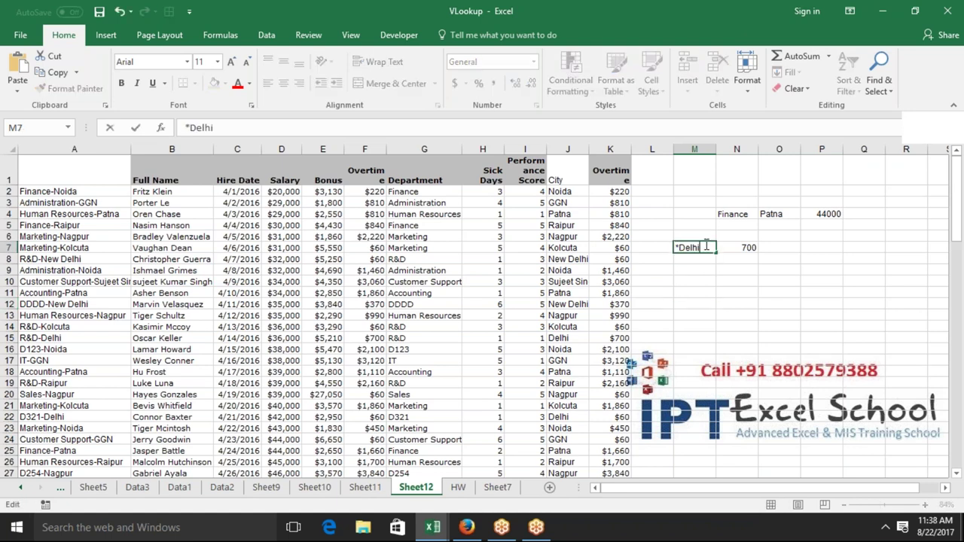
{"action": "left_click", "coordinate": [707, 247]}
{"action": "type", "text": "*"}
{"action": "key", "text": "Return"}
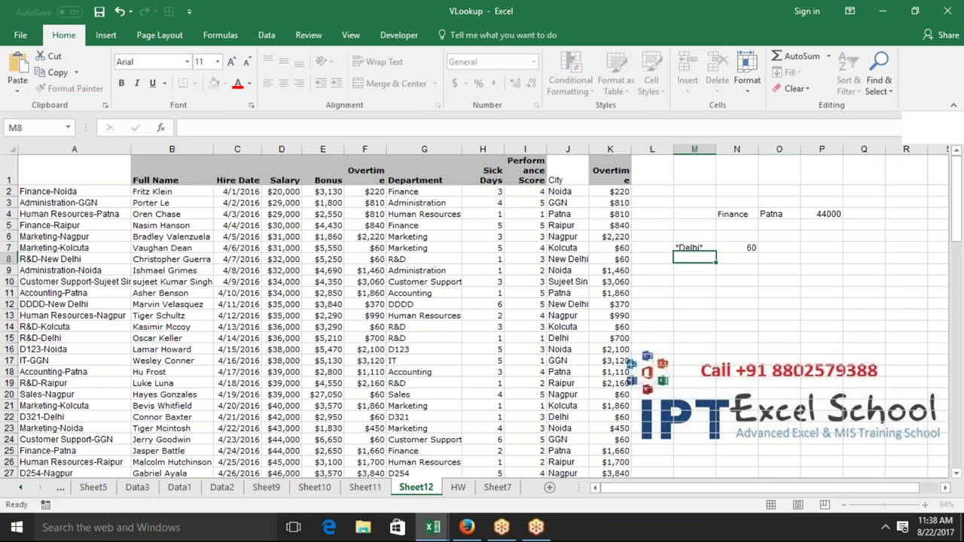
{"action": "left_click_drag", "start_coordinate": [573, 258], "coordinate": [610, 258]}
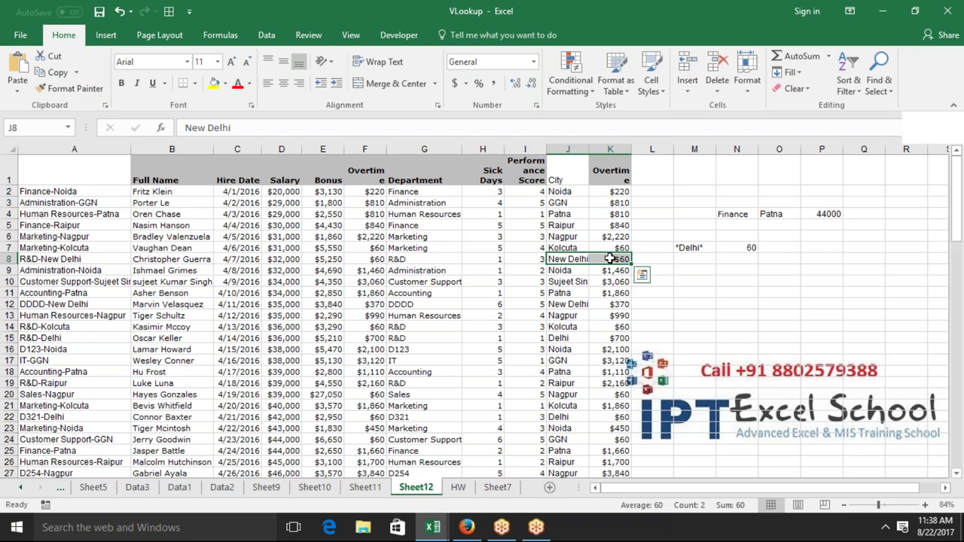
{"action": "key", "text": "Right"}
{"action": "key", "text": "Right"}
{"action": "key", "text": "Right"}
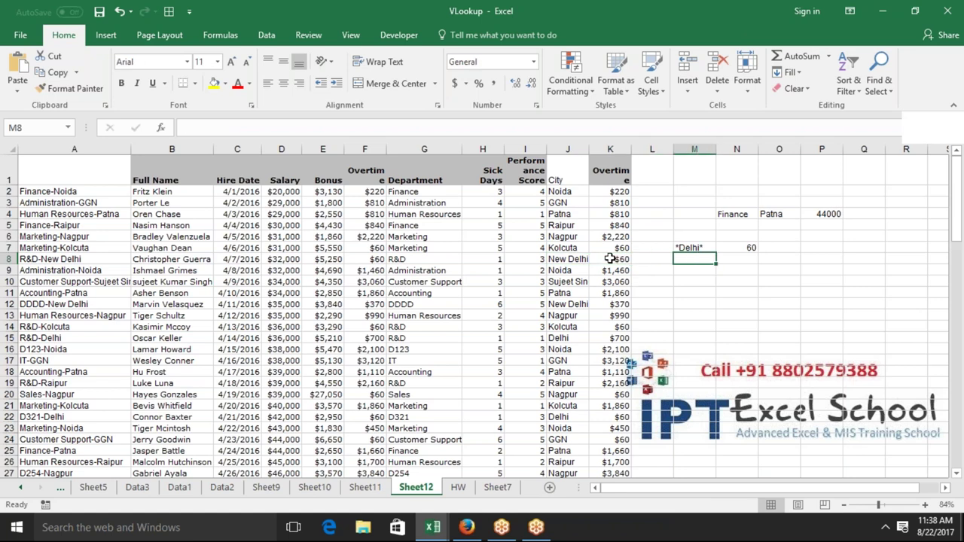
{"action": "type", "text": "*Delhi*"}
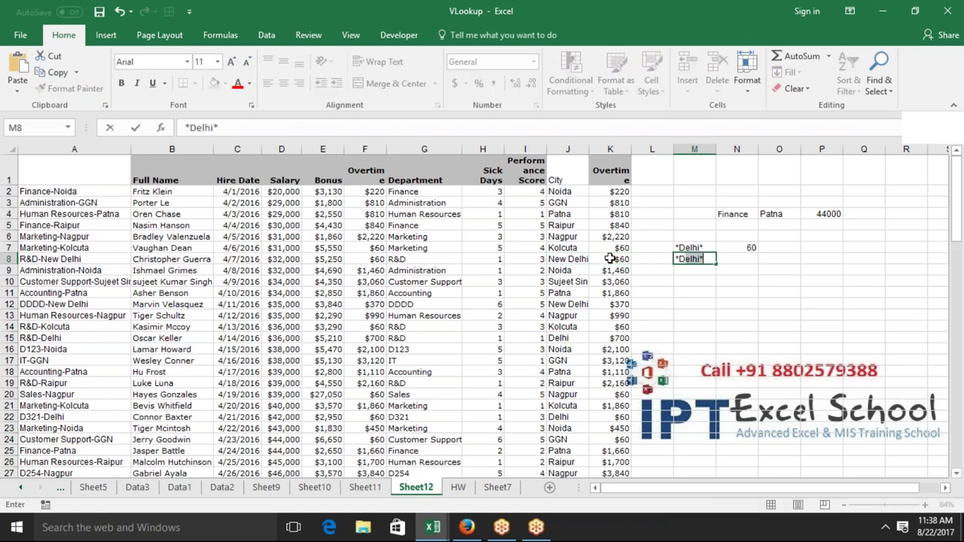
Step: Confirm *Delhi in M8, fill it down into M9 and change it to Delhi*
{"action": "key", "text": "BackSpace"}
{"action": "key", "text": "Return"}
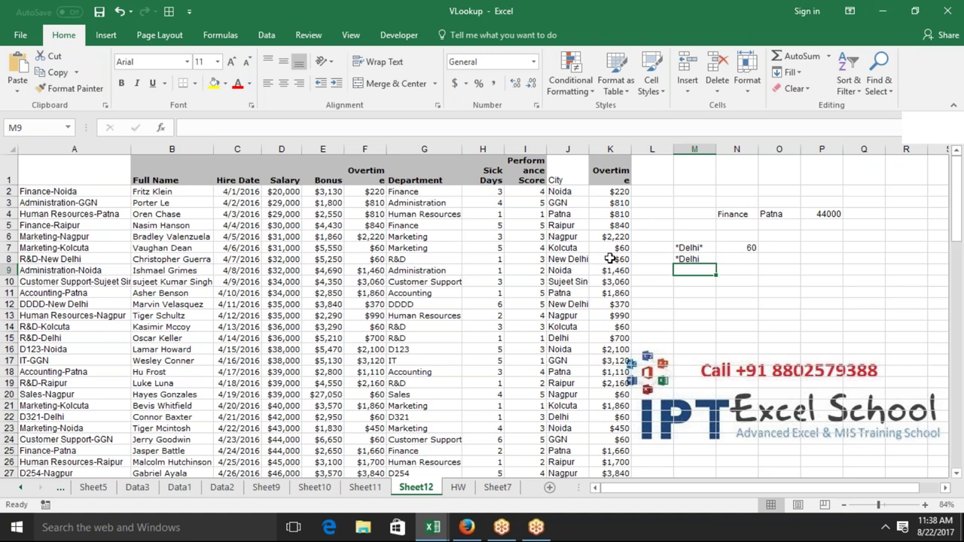
{"action": "key", "text": "ctrl+d"}
{"action": "left_click", "coordinate": [184, 128]}
{"action": "key", "text": "BackSpace"}
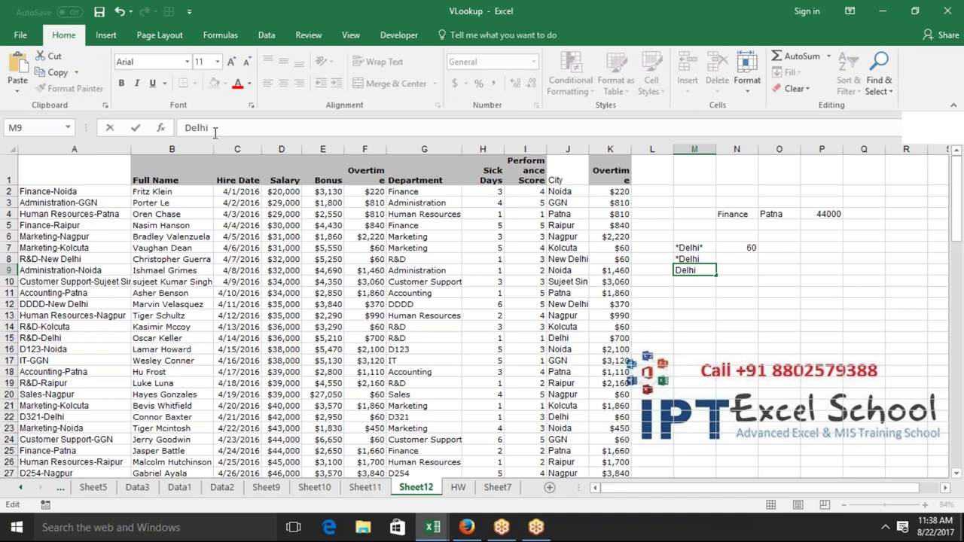
{"action": "type", "text": "*"}
{"action": "key", "text": "Return"}
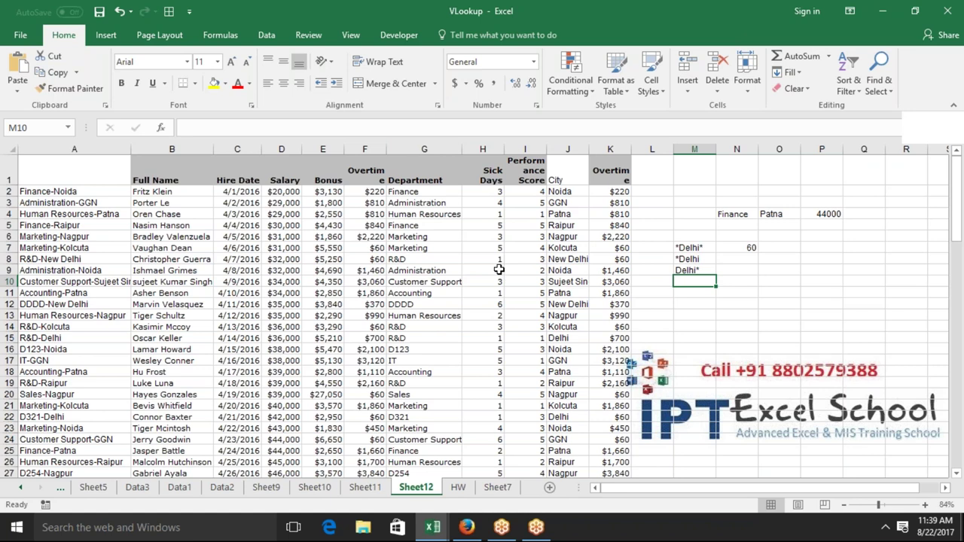
Step: Enter ??? in M10 and =VLOOKUP(M10,G:H,2,0) in N10, returning 1
{"action": "type", "text": "???"}
{"action": "key", "text": "Tab"}
{"action": "type", "text": "="}
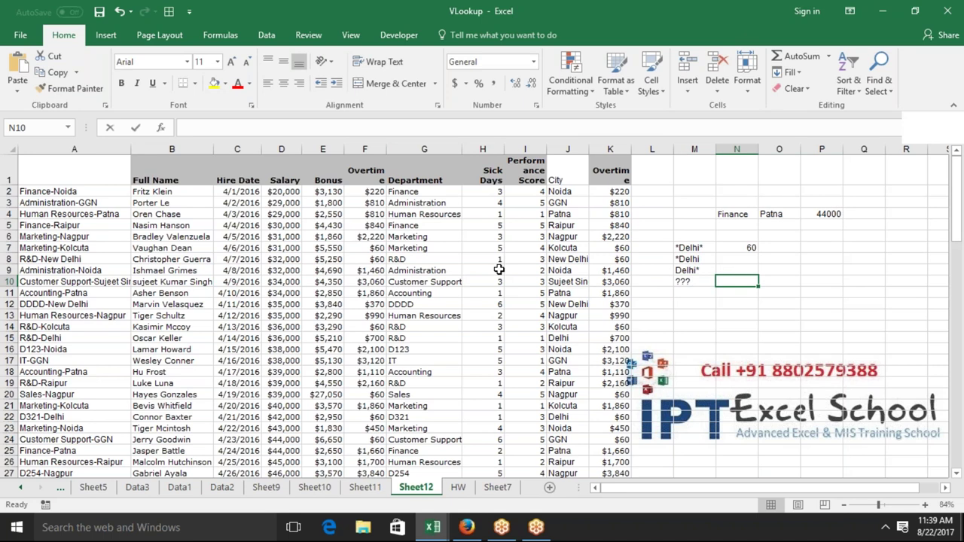
{"action": "type", "text": "VLOOKUP("}
{"action": "key", "text": "Left"}
{"action": "key", "text": "Left"}
{"action": "key", "text": "Left"}
{"action": "key", "text": "Left"}
{"action": "key", "text": "Left"}
{"action": "key", "text": "Left"}
{"action": "key", "text": "Left"}
{"action": "key", "text": "Right"}
{"action": "key", "text": "Right"}
{"action": "key", "text": "Right"}
{"action": "key", "text": "Right"}
{"action": "key", "text": "Right"}
{"action": "key", "text": "Right"}
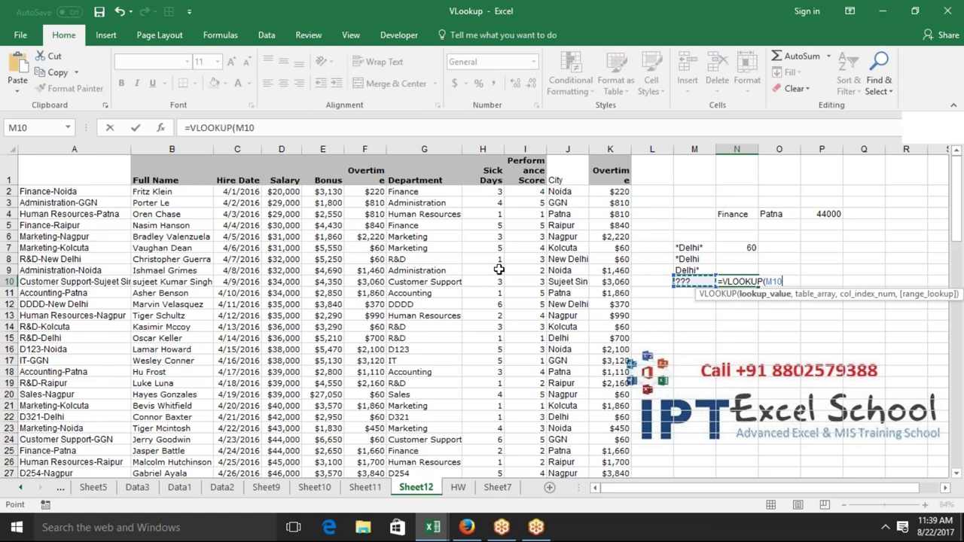
{"action": "type", "text": ","}
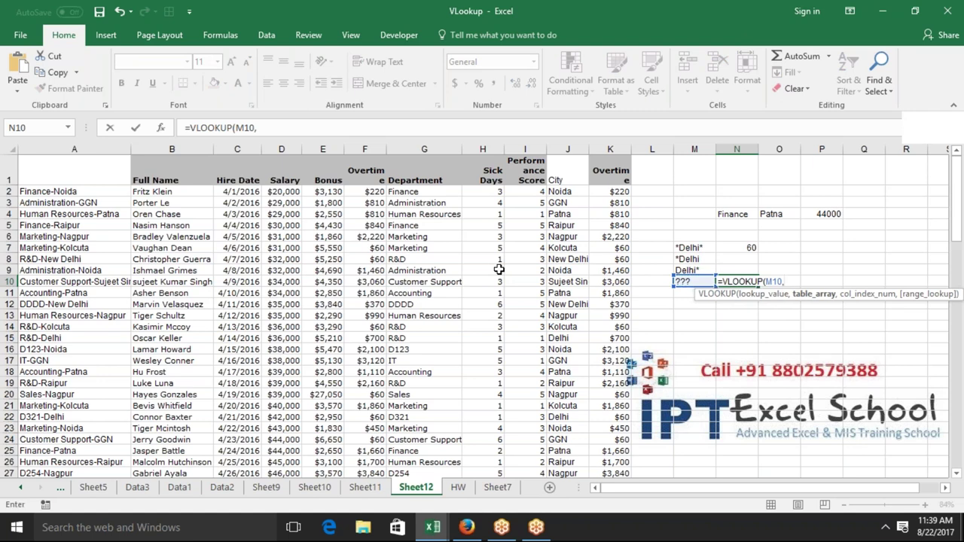
{"action": "key", "text": "Left"}
{"action": "key", "text": "Left"}
{"action": "key", "text": "Left"}
{"action": "key", "text": "Left"}
{"action": "key", "text": "Left"}
{"action": "key", "text": "Left"}
{"action": "key", "text": "shift+Left"}
{"action": "key", "text": "ctrl+space"}
{"action": "type", "text": ",0"}
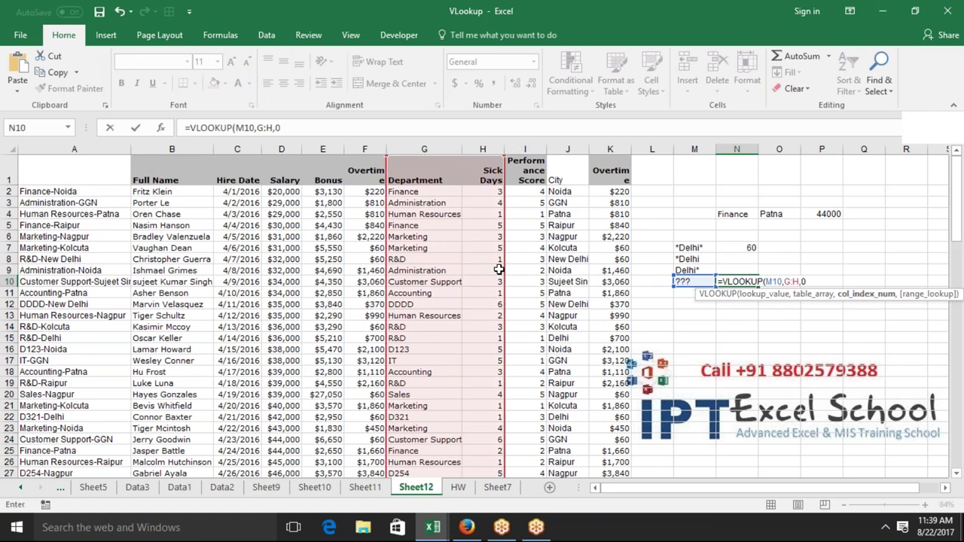
{"action": "key", "text": "BackSpace"}
{"action": "type", "text": "2"}
{"action": "type", "text": ",0"}
{"action": "key", "text": "Return"}
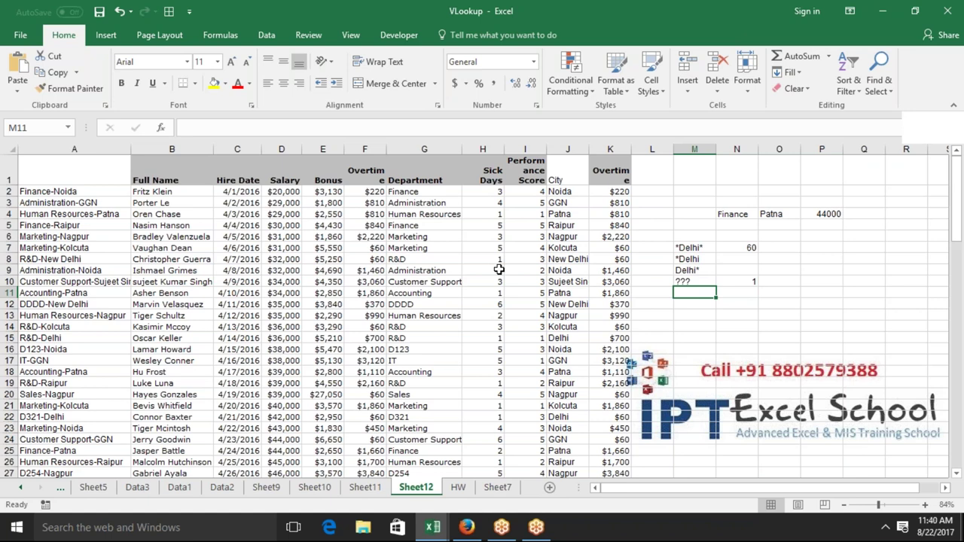
{"action": "key", "text": "Up"}
{"action": "key", "text": "Up"}
{"action": "key", "text": "Up"}
{"action": "key", "text": "Up"}
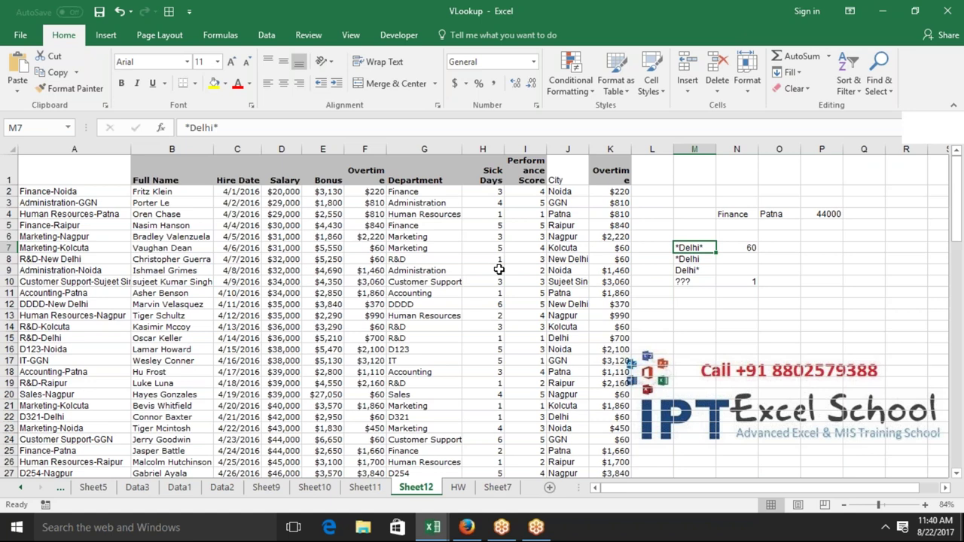
{"action": "left_click", "coordinate": [710, 259]}
{"action": "left_click", "coordinate": [706, 270]}
{"action": "left_click", "coordinate": [703, 282]}
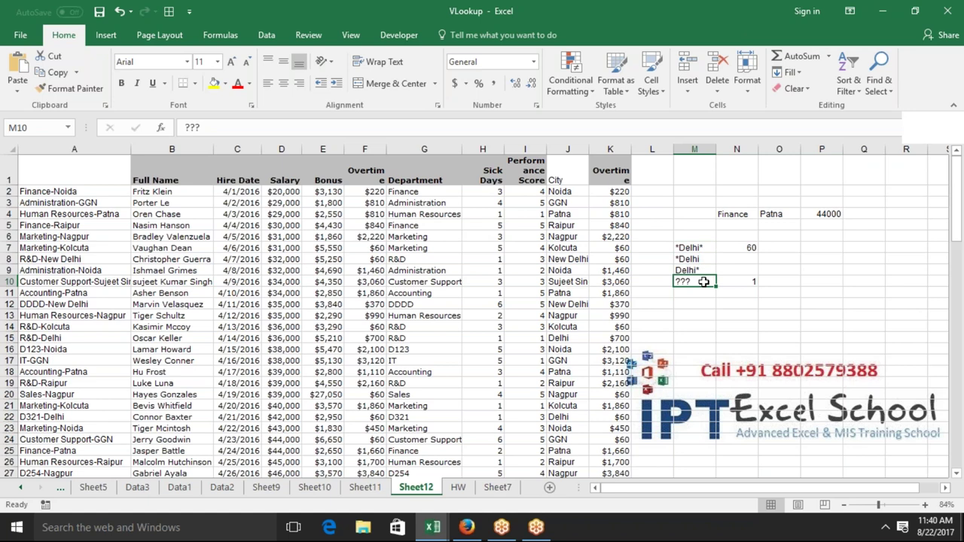
{"action": "left_click", "coordinate": [694, 337]}
{"action": "key", "text": "Up"}
{"action": "key", "text": "Up"}
{"action": "key", "text": "Up"}
{"action": "key", "text": "Up"}
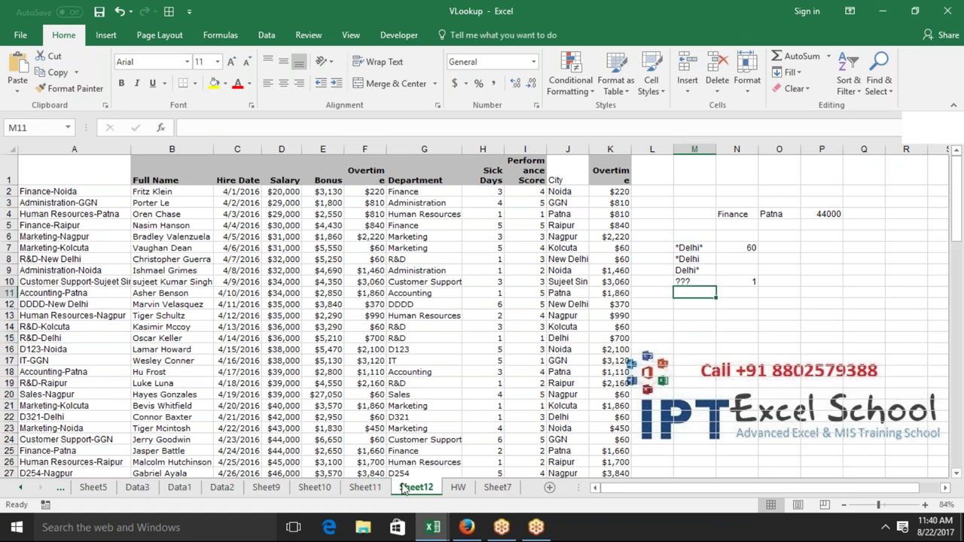
Step: Browse the workbook's sheets from Sheet4 and Sheet3 through Data1–Data3 to Sheet10
{"action": "left_click", "coordinate": [24, 488]}
{"action": "left_click", "coordinate": [181, 488]}
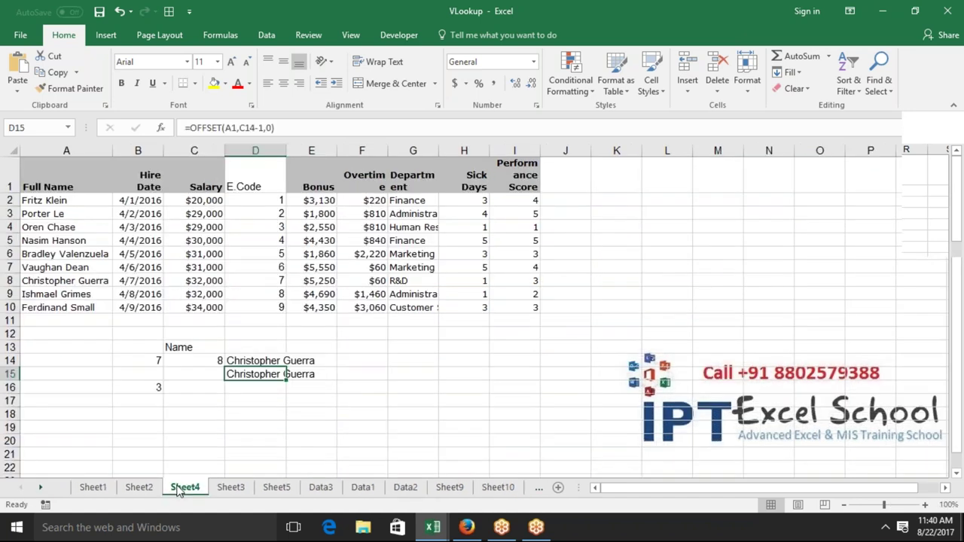
{"action": "left_click", "coordinate": [230, 488]}
{"action": "left_click", "coordinate": [318, 488]}
{"action": "left_click", "coordinate": [272, 488]}
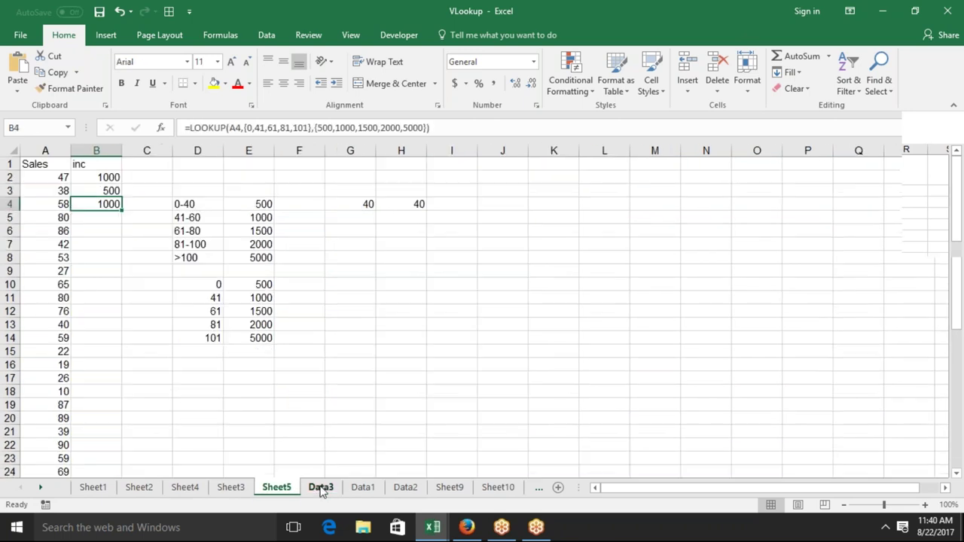
{"action": "left_click", "coordinate": [321, 488]}
{"action": "left_click", "coordinate": [365, 489]}
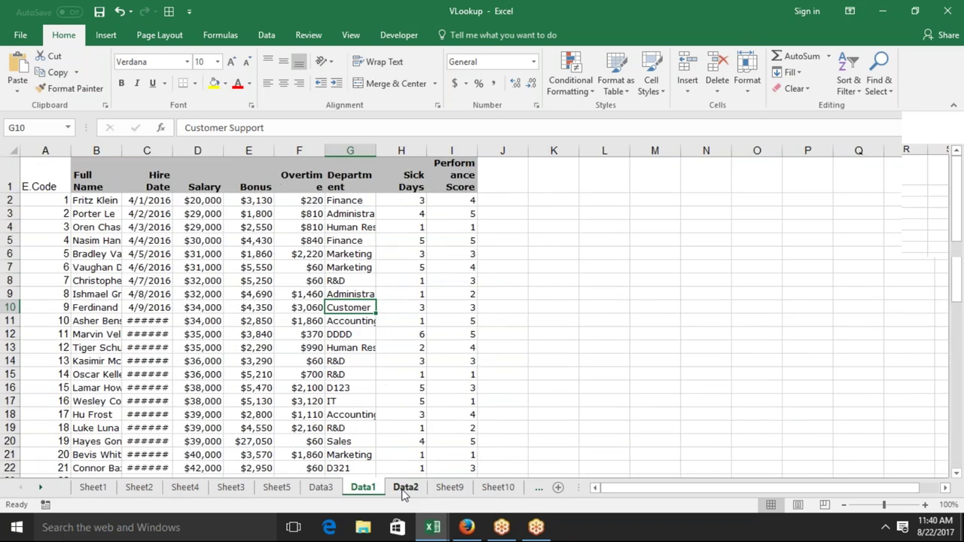
{"action": "left_click", "coordinate": [405, 490]}
{"action": "left_click", "coordinate": [454, 490]}
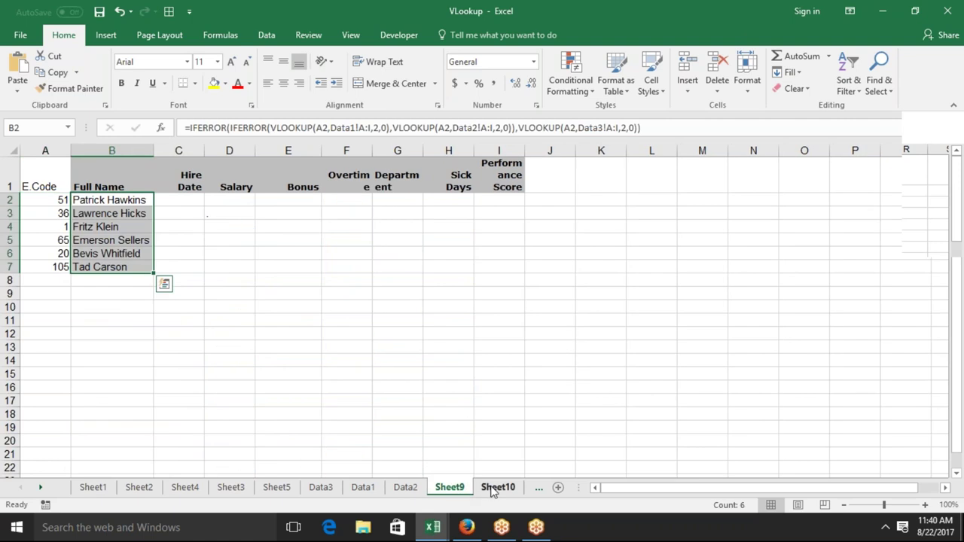
{"action": "left_click", "coordinate": [496, 490]}
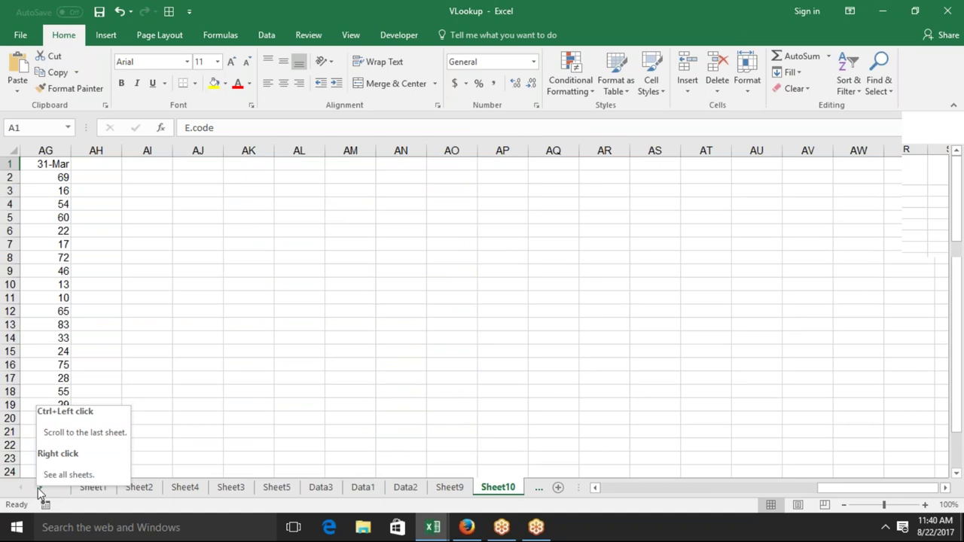
Step: Save the VLookup workbook and close Excel
{"action": "left_click", "coordinate": [136, 312]}
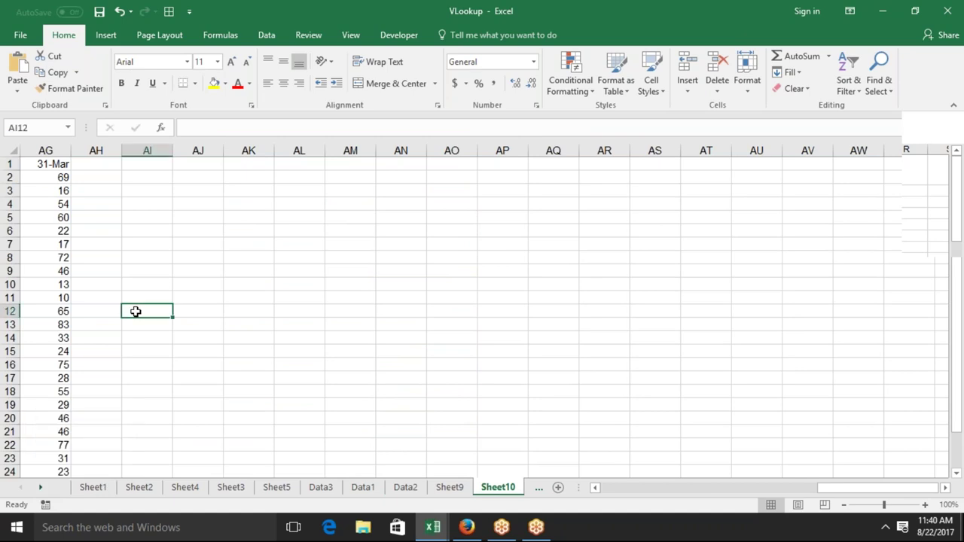
{"action": "left_click", "coordinate": [99, 13]}
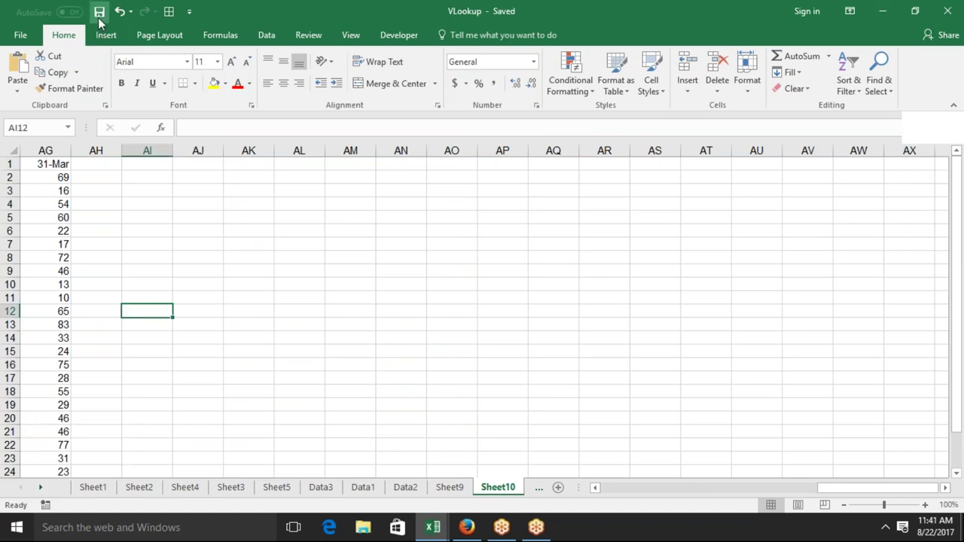
{"action": "left_click", "coordinate": [945, 9]}
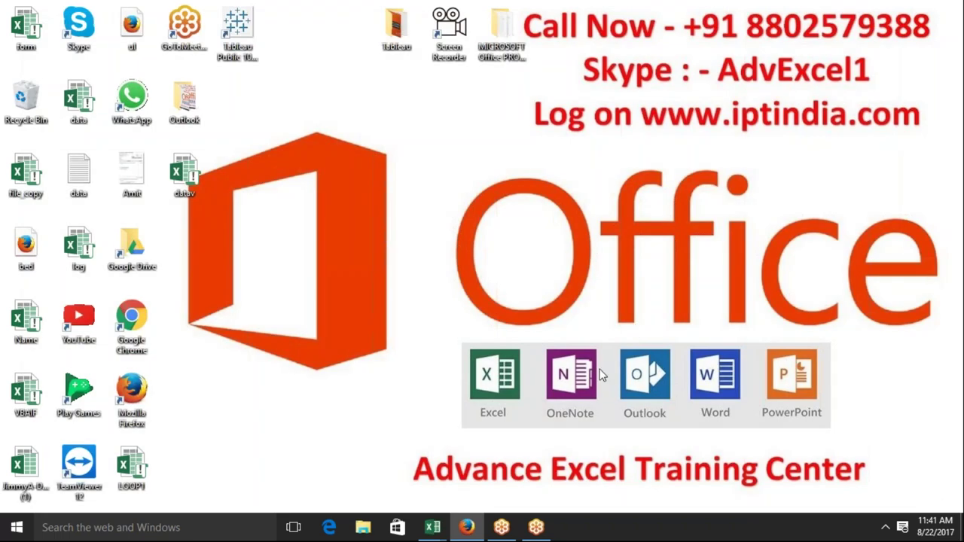
Step: Open gmail.com in a new Firefox tab and go to the Sent Mail folder
{"action": "left_click", "coordinate": [477, 531]}
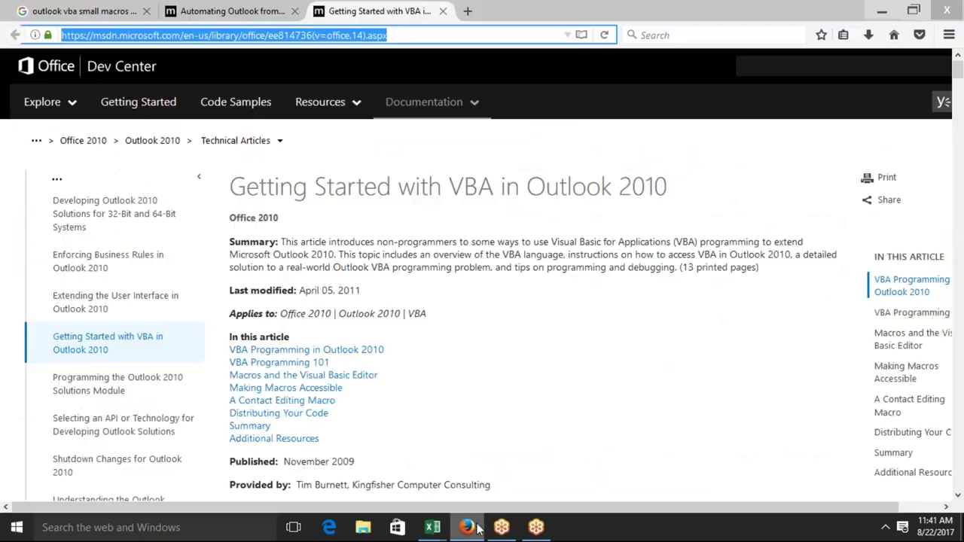
{"action": "left_click", "coordinate": [476, 12]}
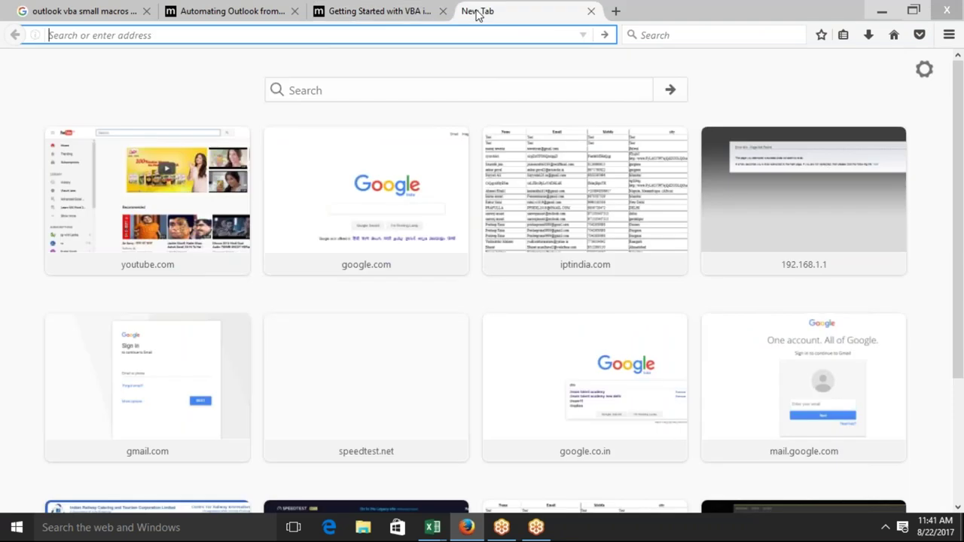
{"action": "type", "text": "gmail.com/"}
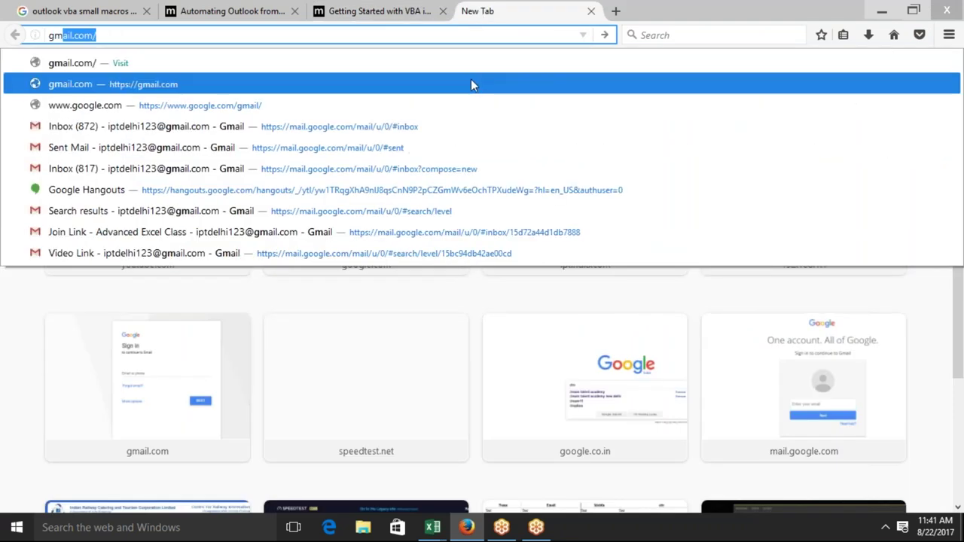
{"action": "left_click", "coordinate": [473, 87]}
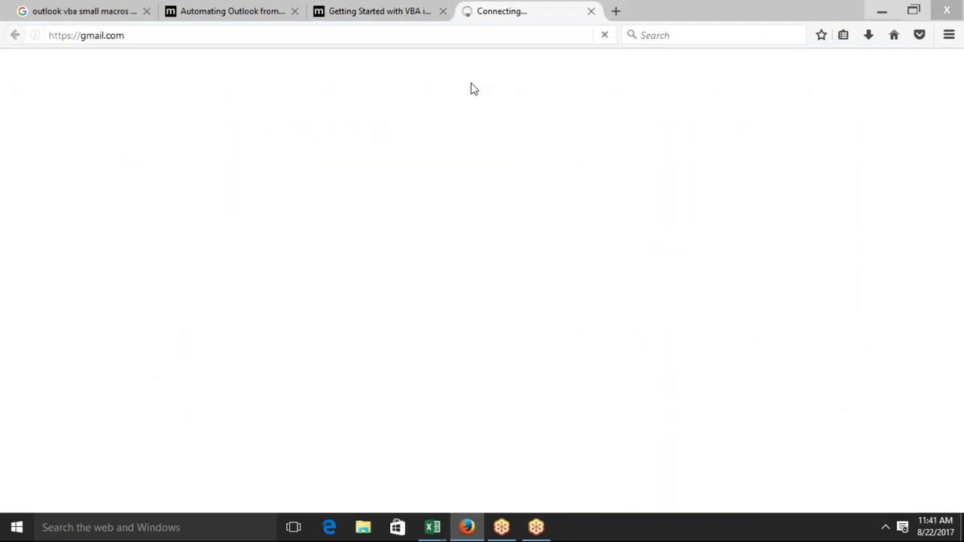
{"action": "key", "text": "super+d"}
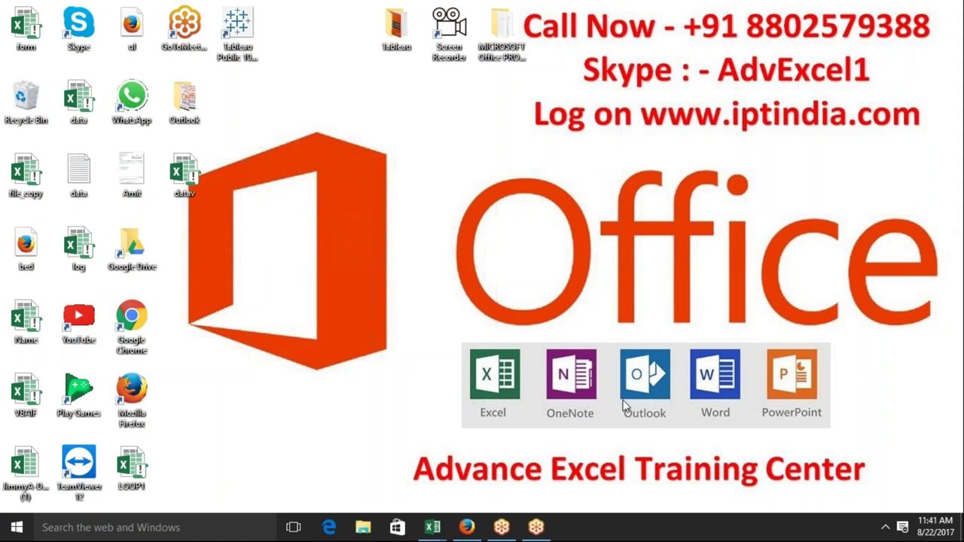
{"action": "left_click", "coordinate": [467, 527]}
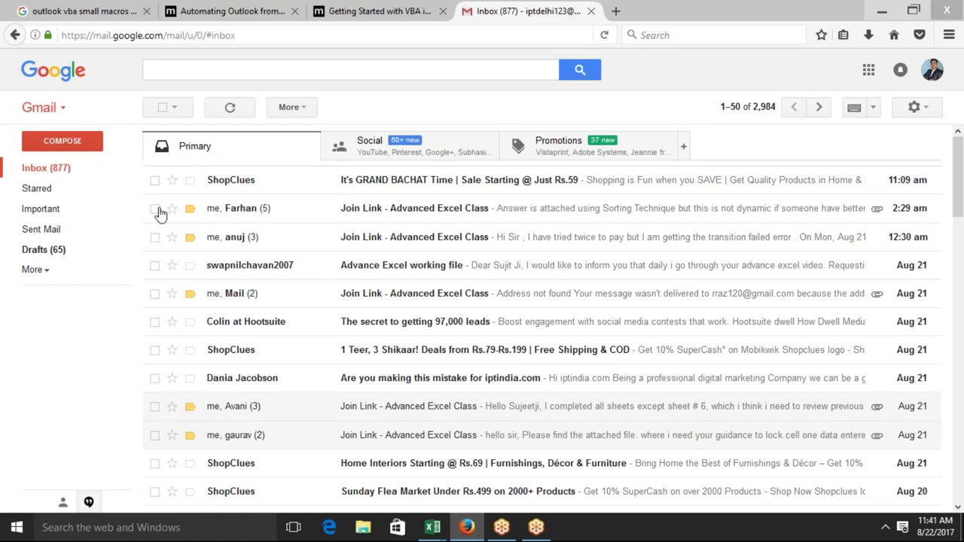
{"action": "left_click", "coordinate": [36, 232]}
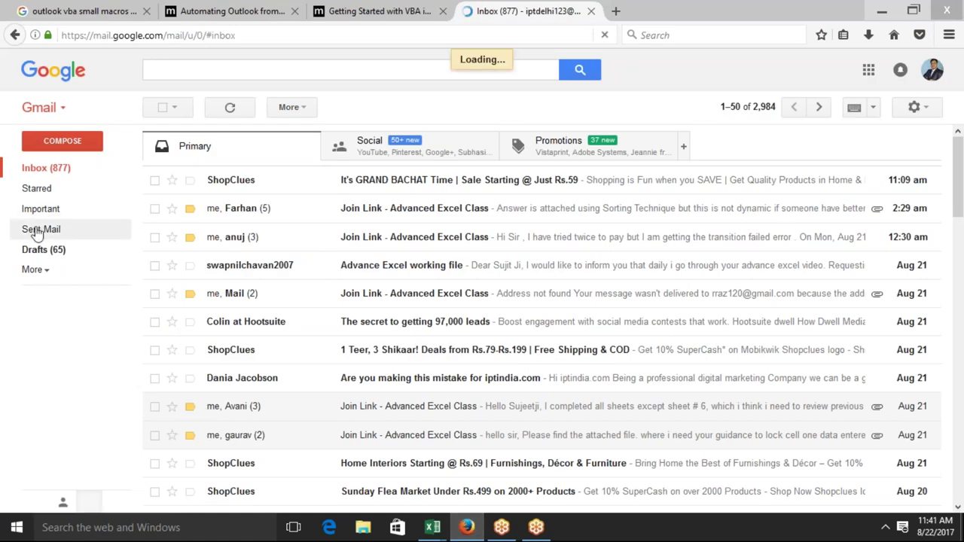